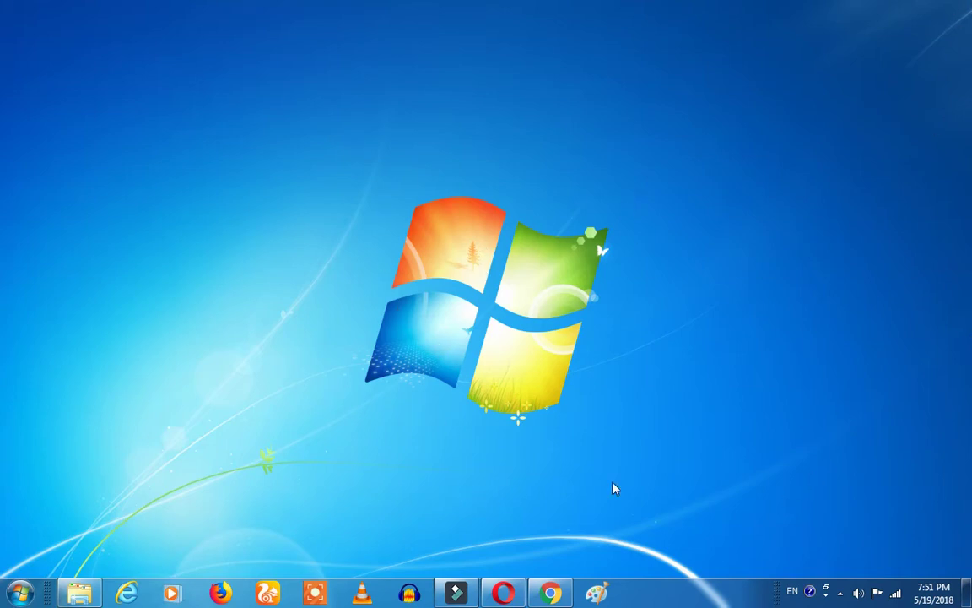
Switch to Chrome and review the draft post and the focus keyword problems in its Yoast SEO analysis
left_click(551, 592)
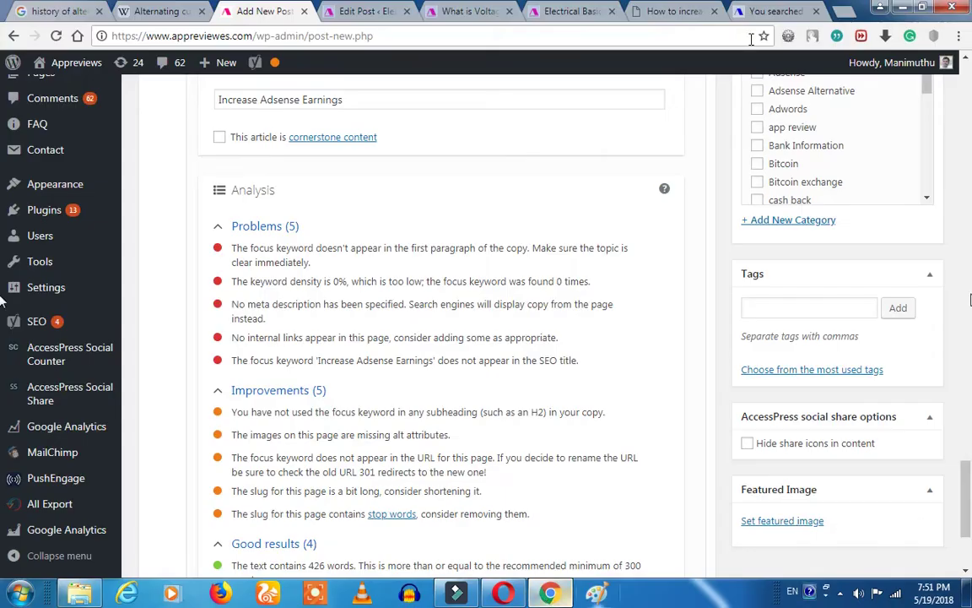
scroll(502, 274, "up", 9)
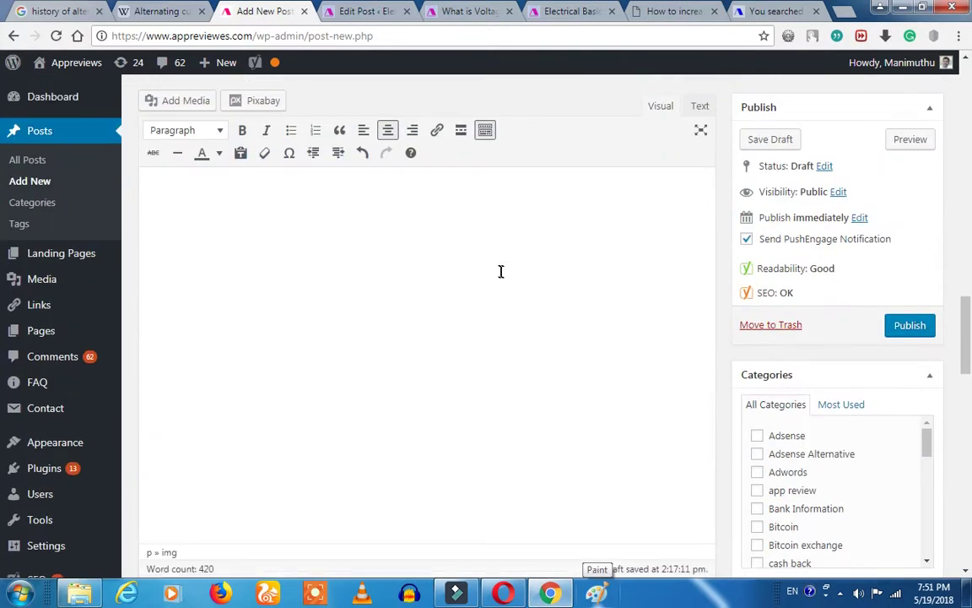
scroll(500, 271, "up", 8)
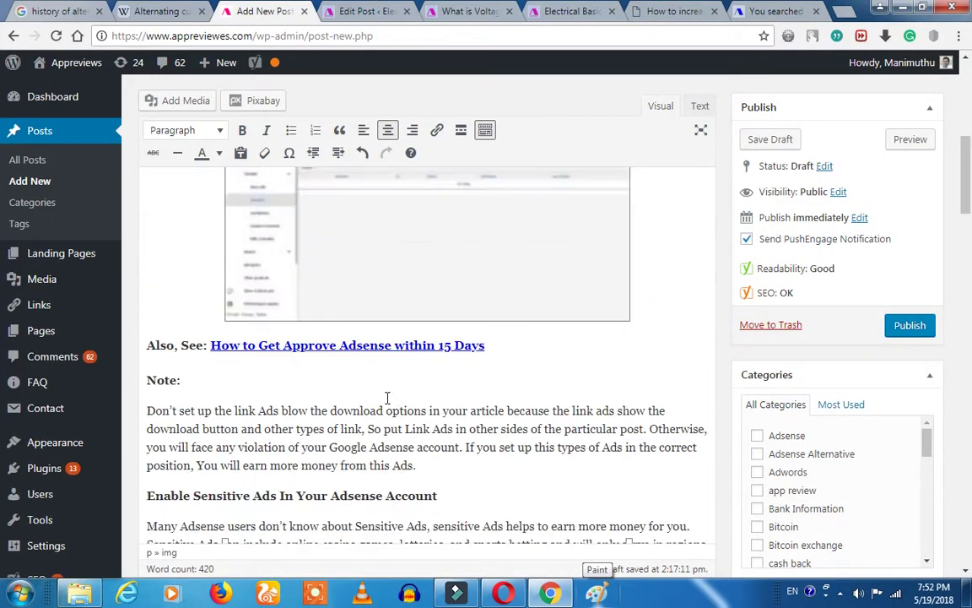
scroll(387, 397, "up", 8)
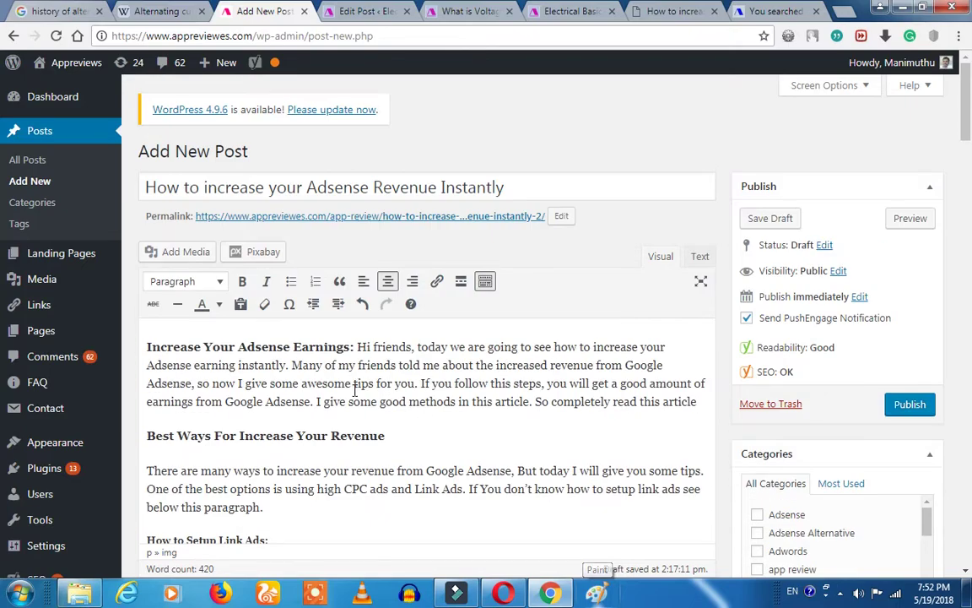
scroll(359, 386, "down", 10)
scroll(363, 395, "down", 10)
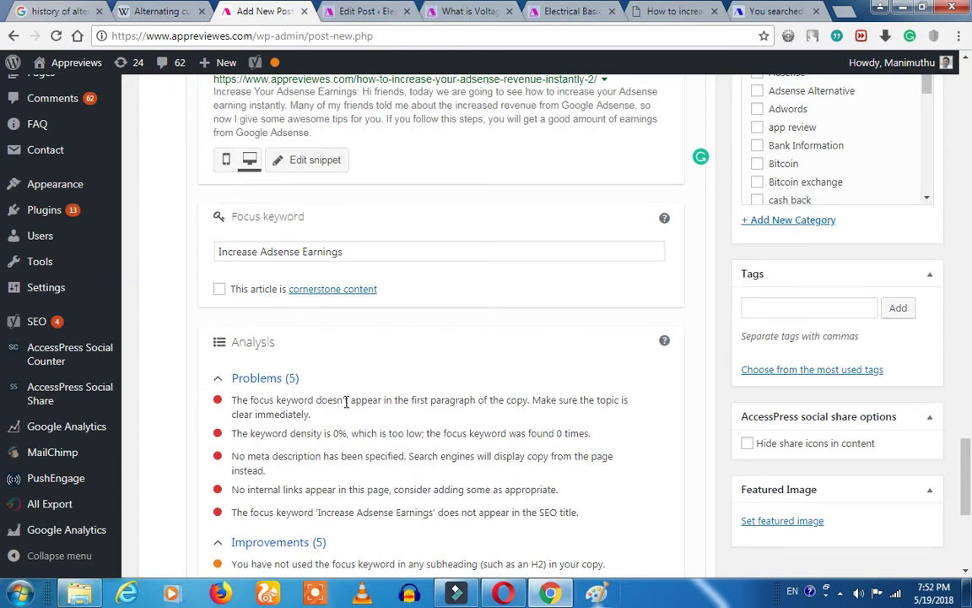
triple_click(329, 400)
left_click(378, 431)
Remove the word "Your" from the bold opening phrase so it reads "Increase Adsense Earnings:"
scroll(376, 431, "up", 15)
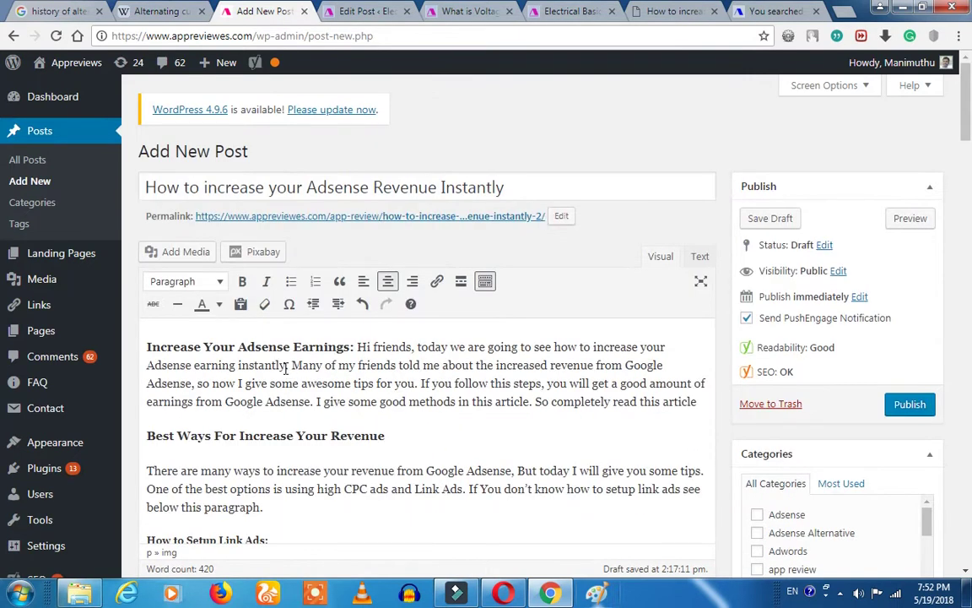
left_click(240, 354)
scroll(240, 353, "down", 1)
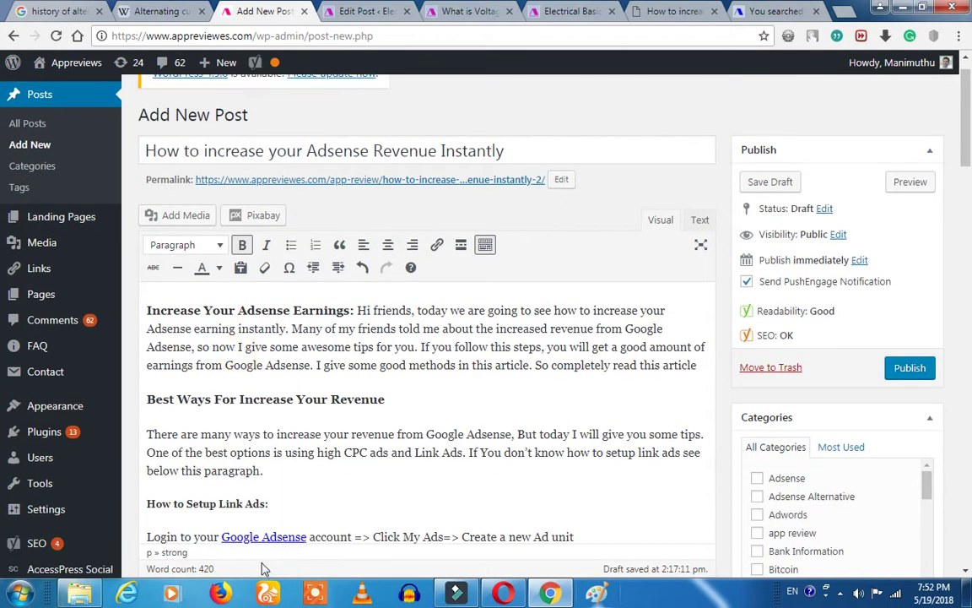
key("BackSpace")
key("BackSpace")
key("BackSpace")
key("BackSpace")
key("BackSpace")
key("BackSpace")
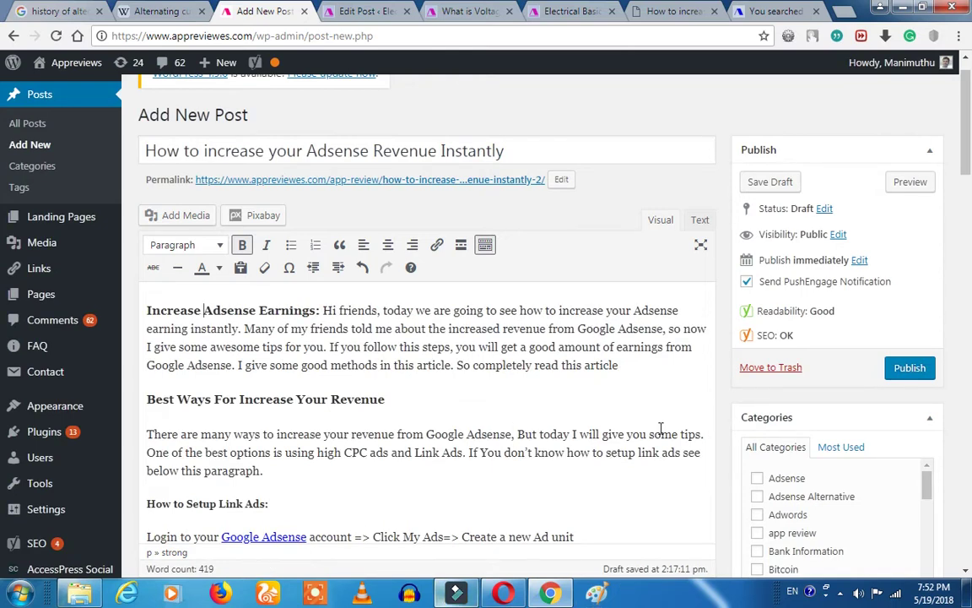
left_click(468, 386)
Examine the Yoast SEO problems, improvements and good results against the post's content
scroll(481, 376, "down", 15)
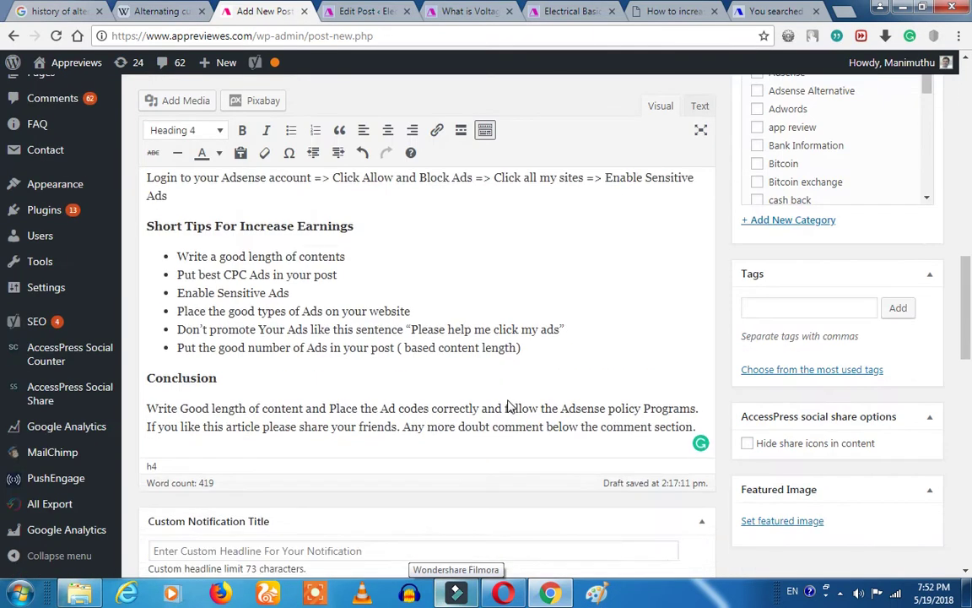
scroll(510, 408, "down", 5)
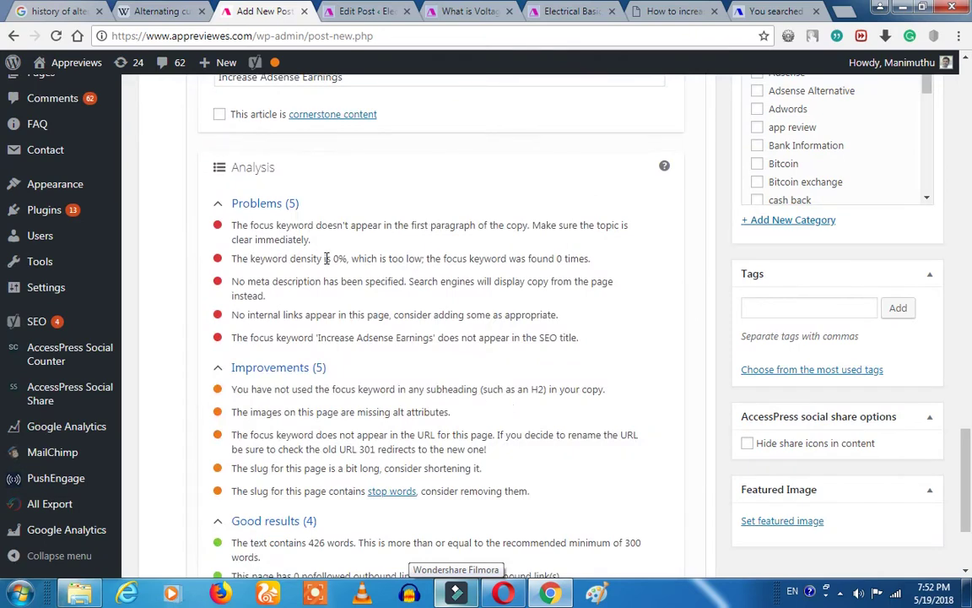
scroll(477, 312, "up", 15)
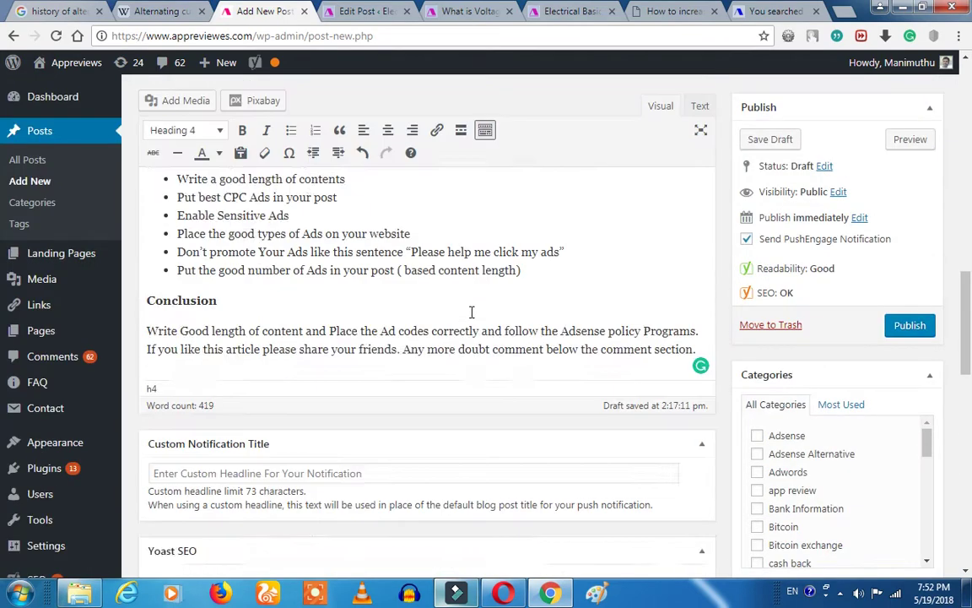
scroll(477, 320, "up", 3)
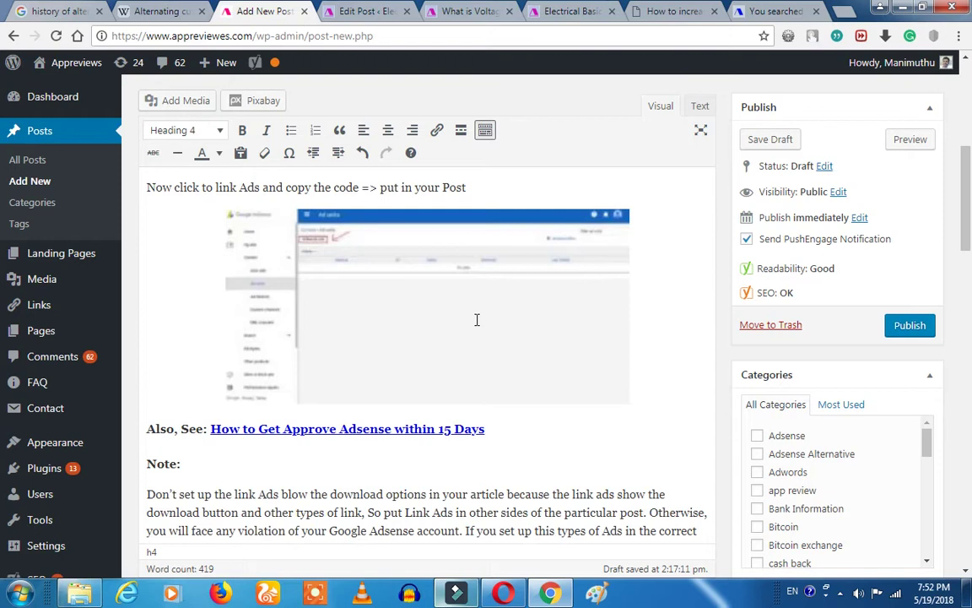
left_click(475, 318)
left_click(546, 484)
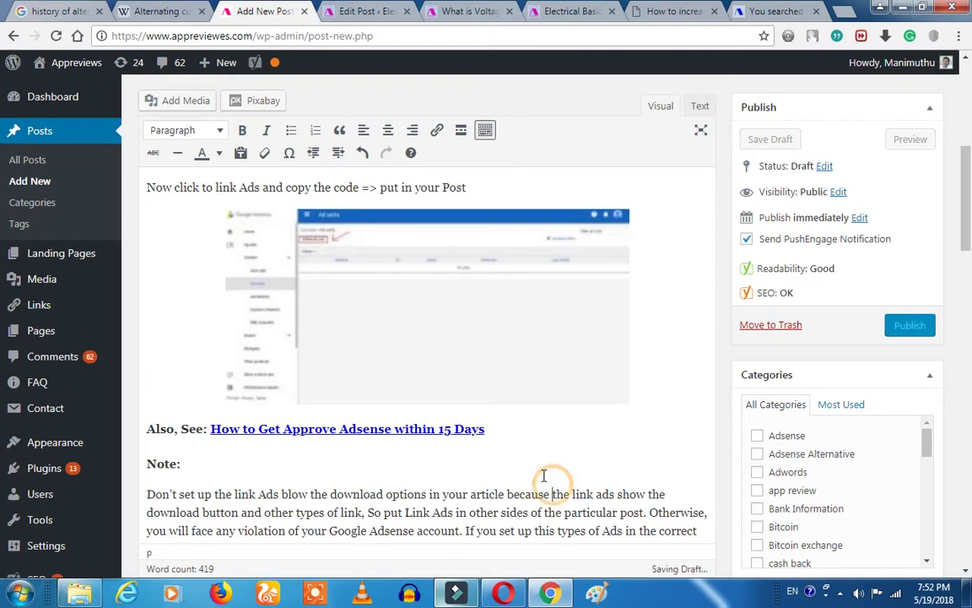
scroll(517, 471, "up", 8)
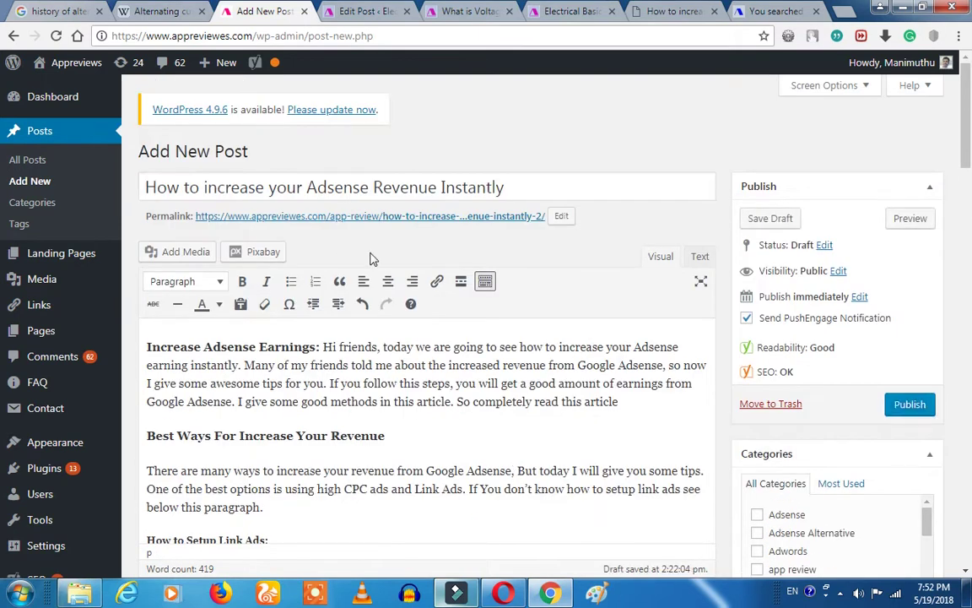
scroll(402, 362, "down", 15)
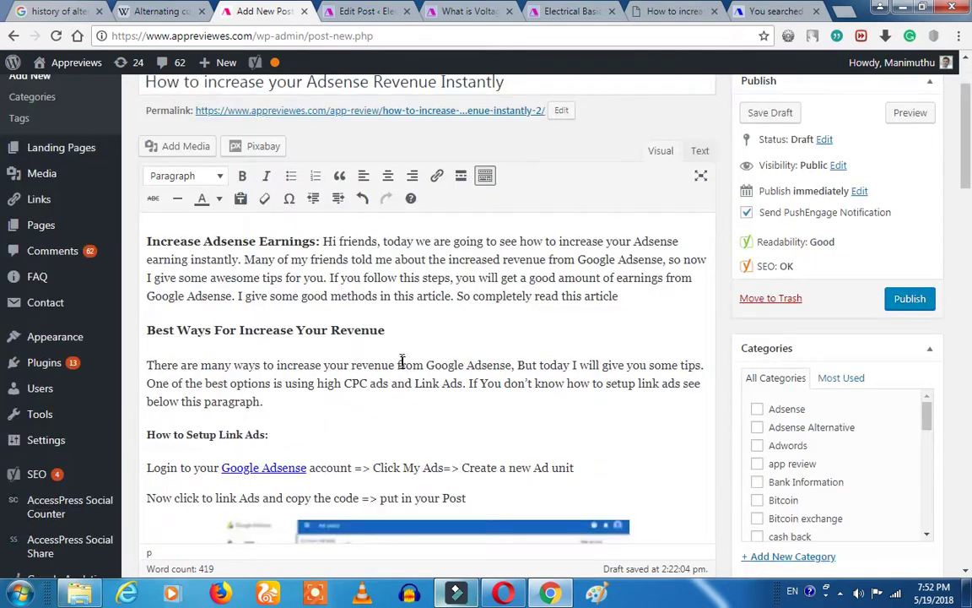
scroll(377, 312, "down", 3)
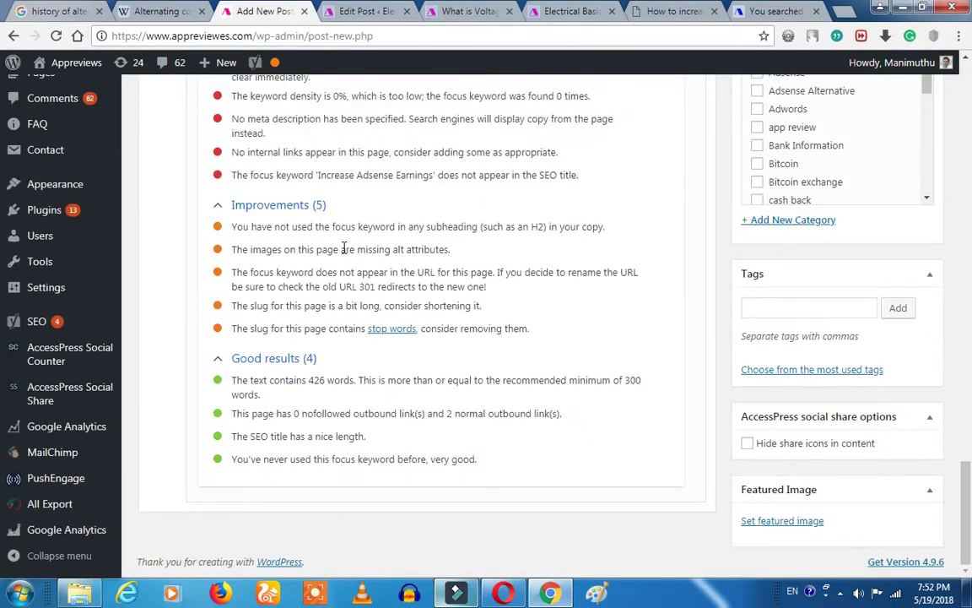
scroll(344, 248, "up", 4)
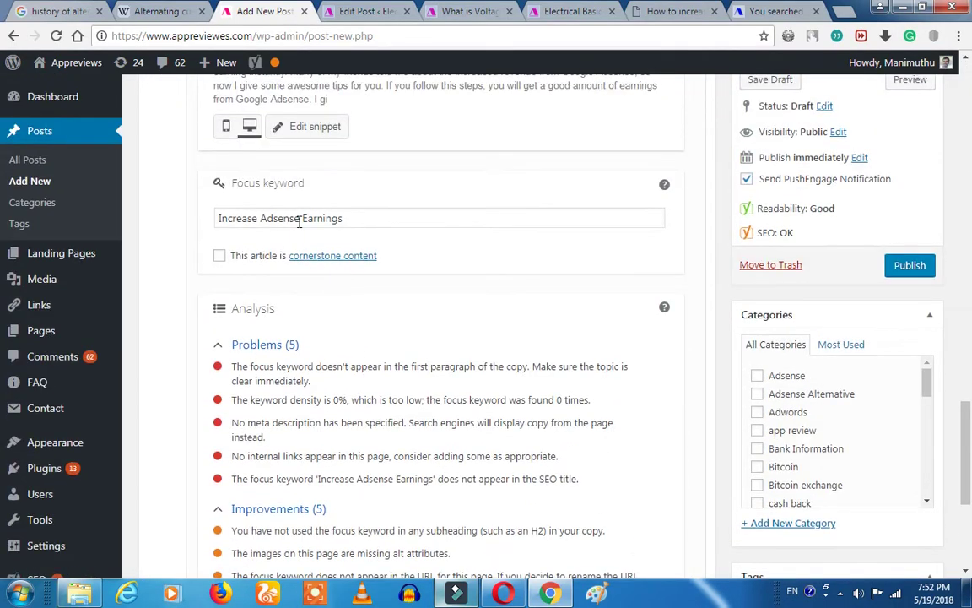
Examine the focus keyword, the snippet preview and the analysis item about the meta description
double_click(286, 217)
left_click(341, 219)
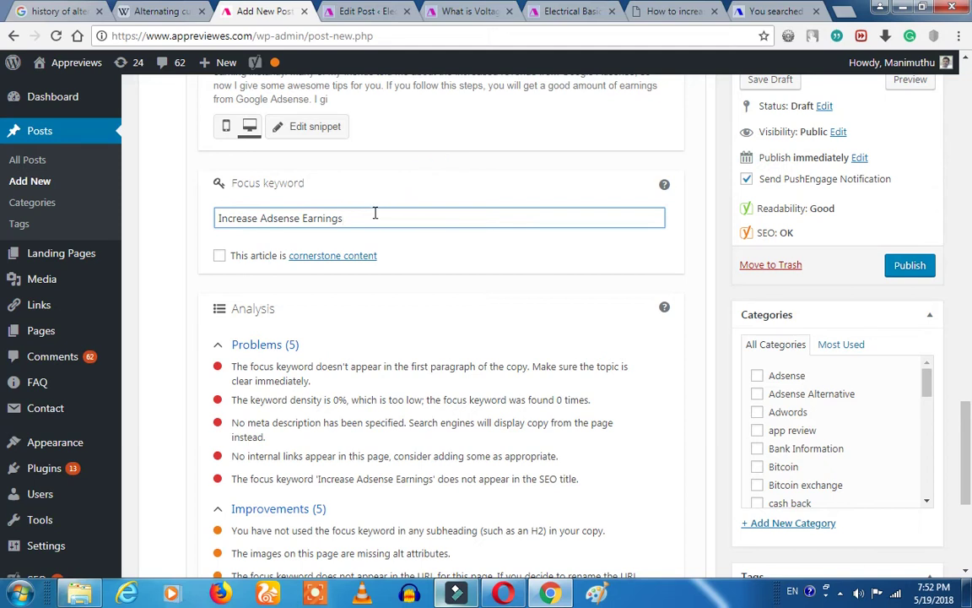
triple_click(329, 218)
left_click(363, 220)
scroll(354, 211, "up", 2)
scroll(354, 244, "up", 1)
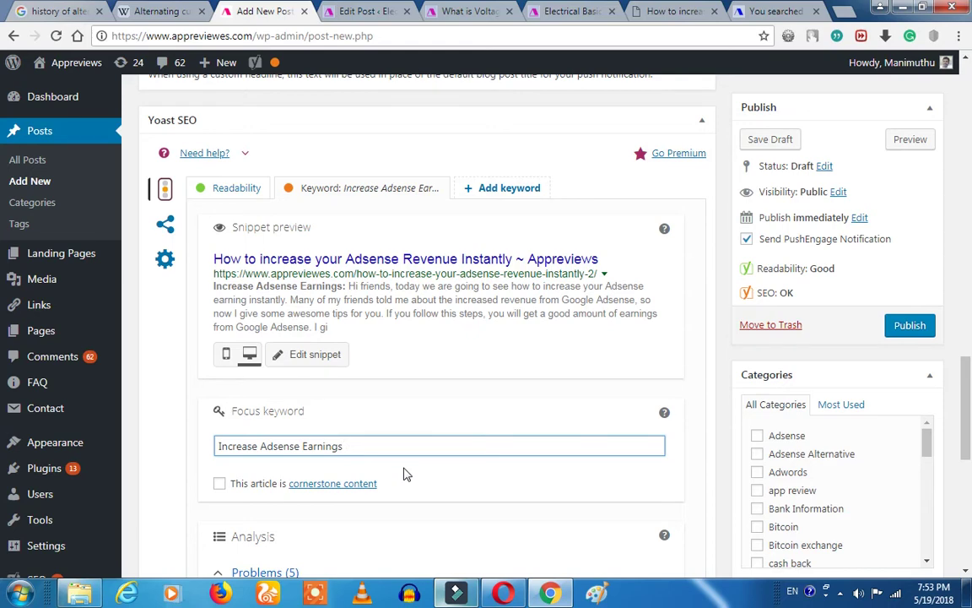
scroll(456, 73, "up", 1)
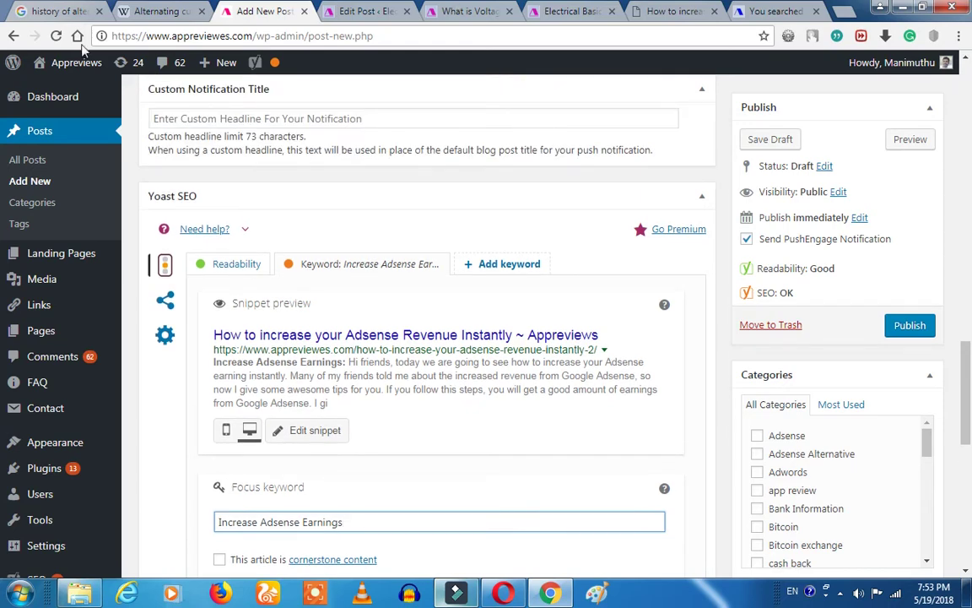
scroll(487, 338, "up", 6)
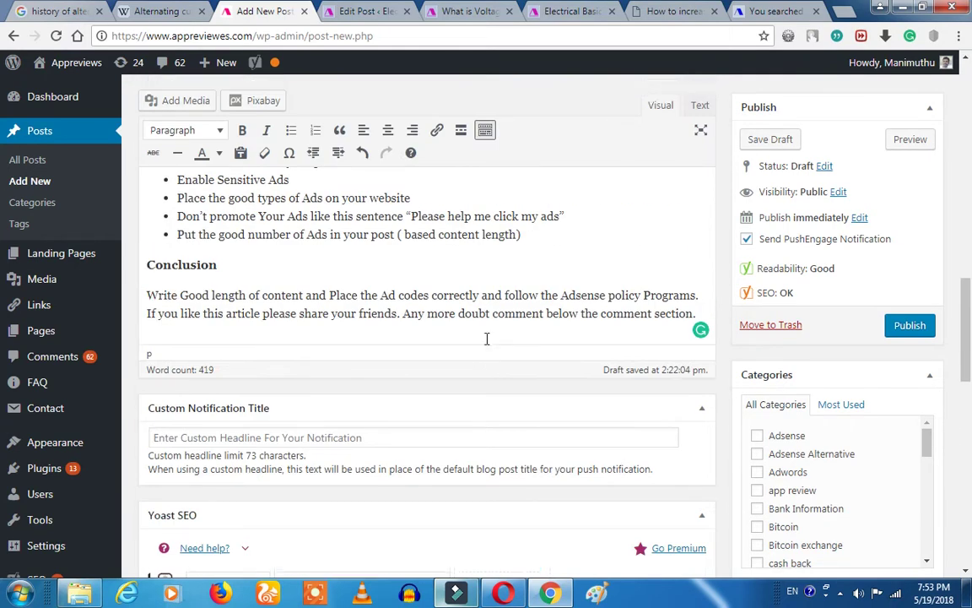
scroll(487, 337, "down", 10)
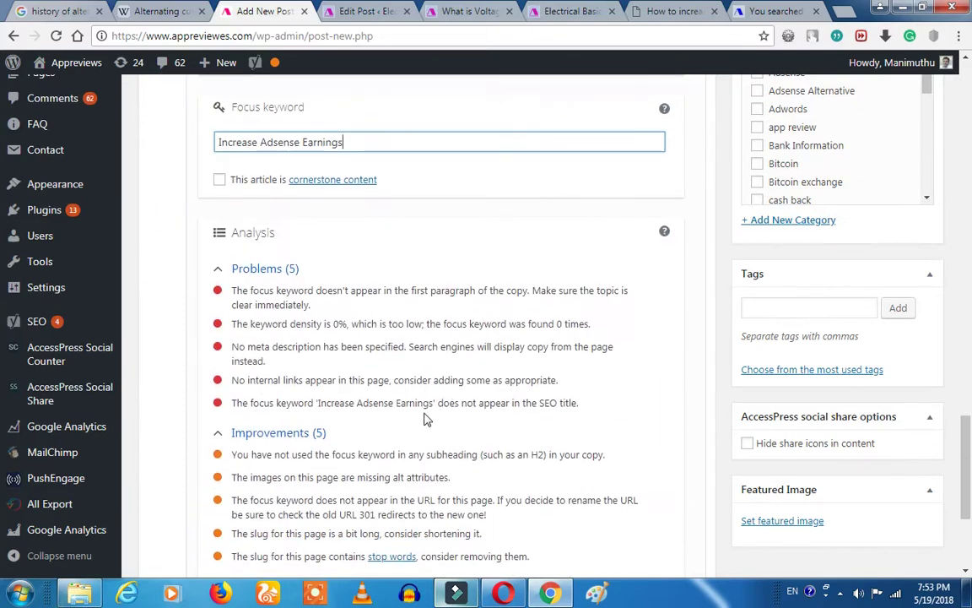
triple_click(333, 348)
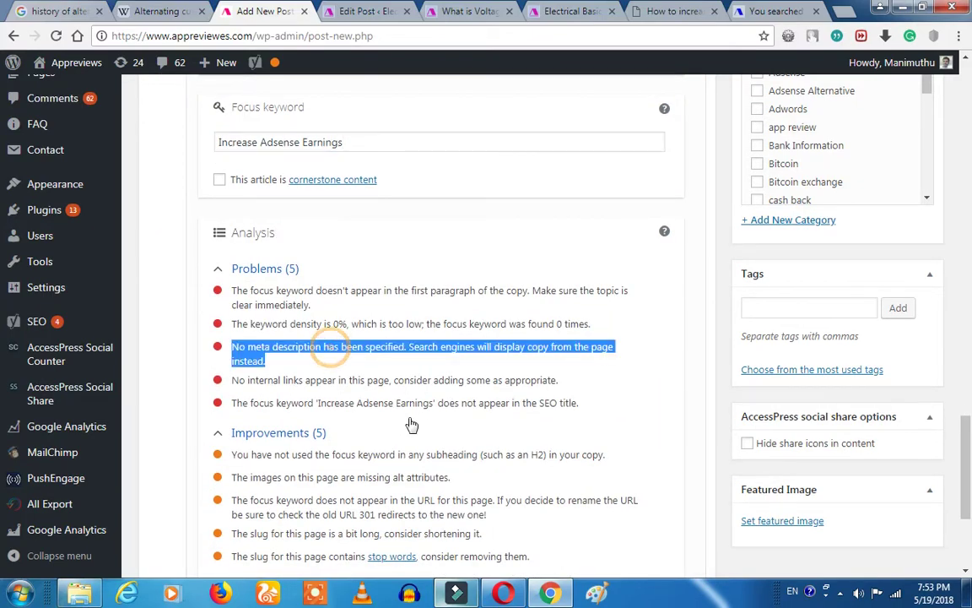
Copy the text from "Many Adsense users don't know" through "only show permitted Ad types" under the Enable Sensitive Ads heading
scroll(405, 415, "up", 9)
scroll(405, 415, "up", 15)
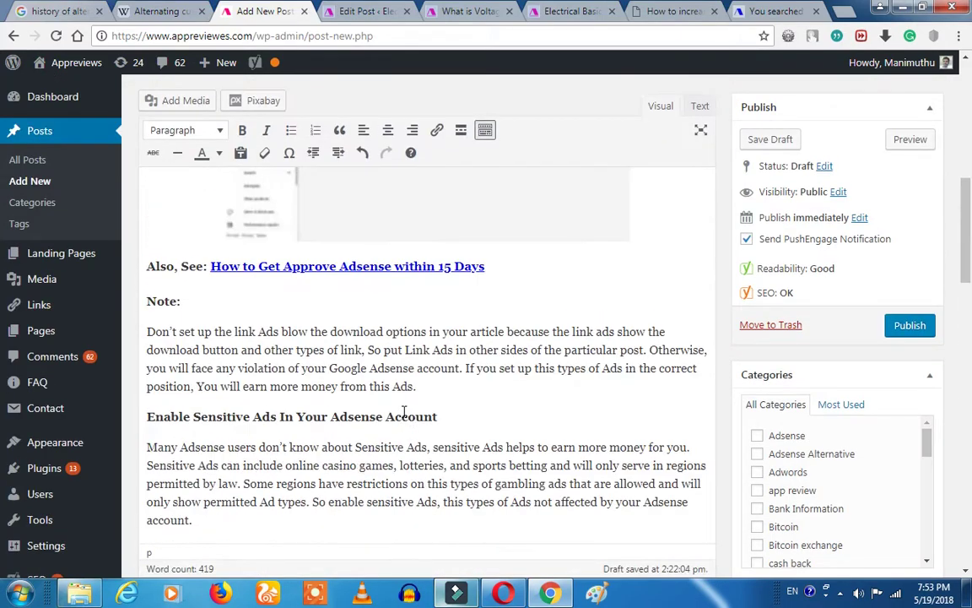
scroll(403, 410, "up", 3)
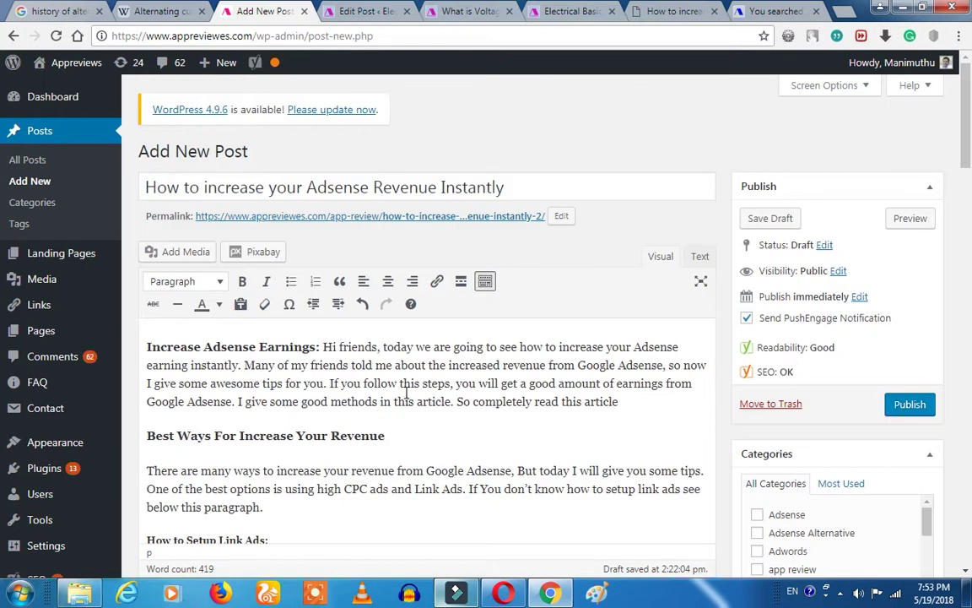
scroll(406, 392, "down", 2)
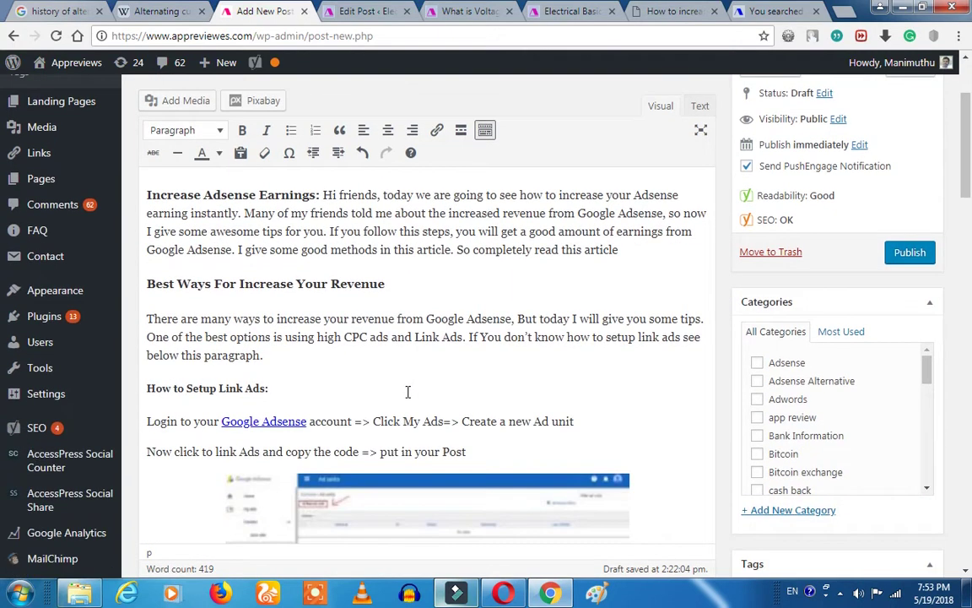
scroll(403, 382, "down", 4)
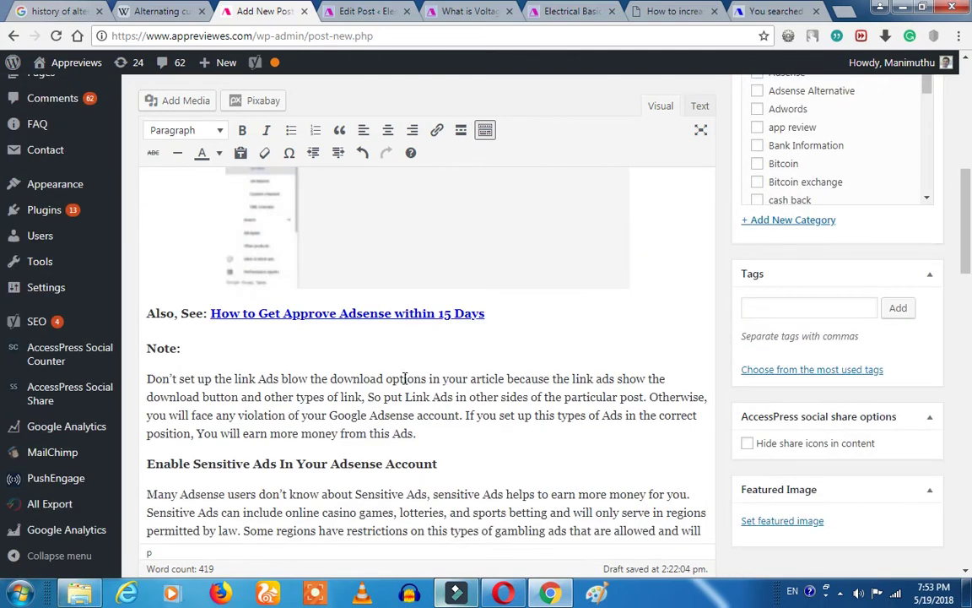
scroll(314, 405, "up", 7)
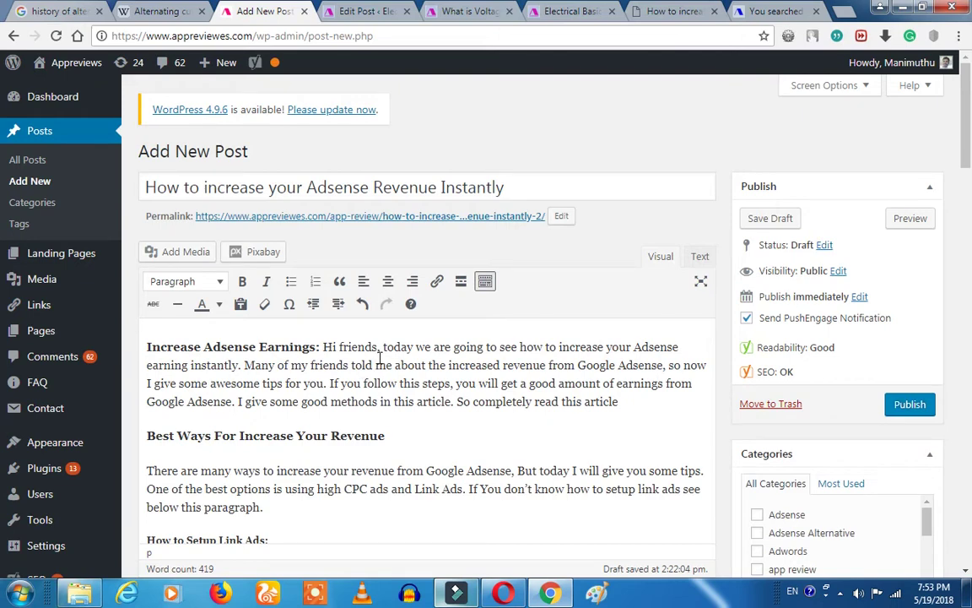
scroll(436, 407, "down", 7)
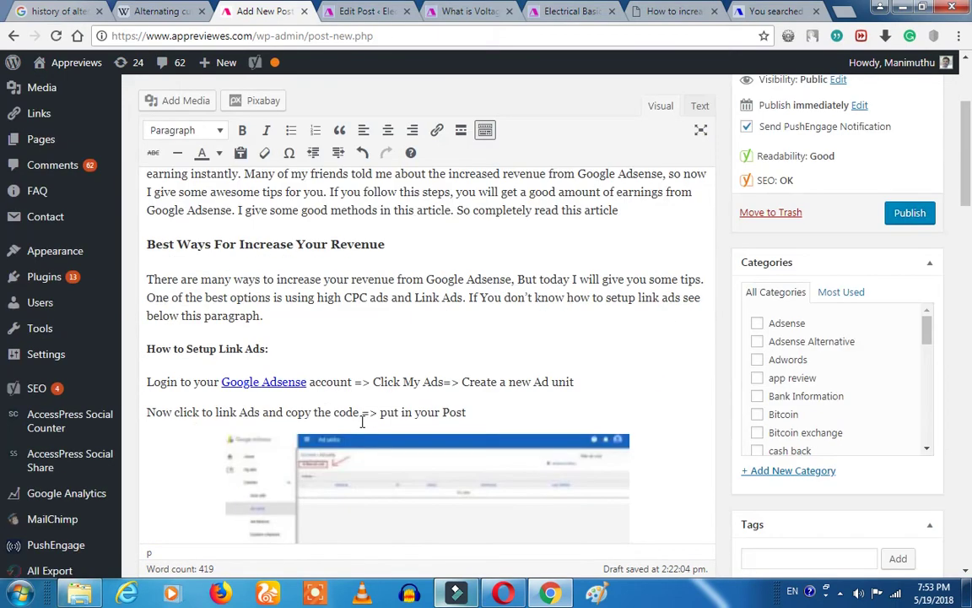
scroll(365, 402, "down", 1)
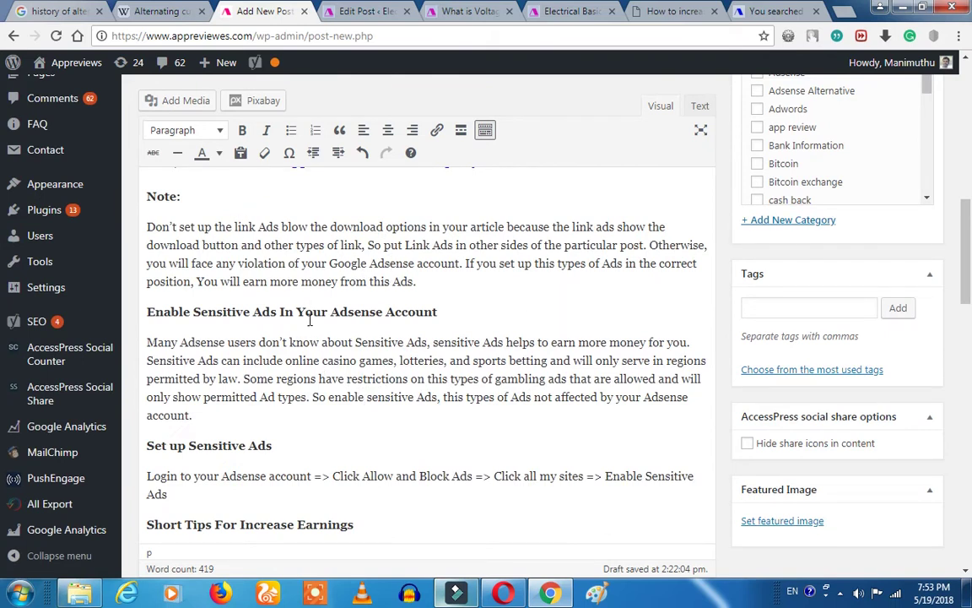
scroll(312, 322, "down", 3)
scroll(308, 321, "up", 2)
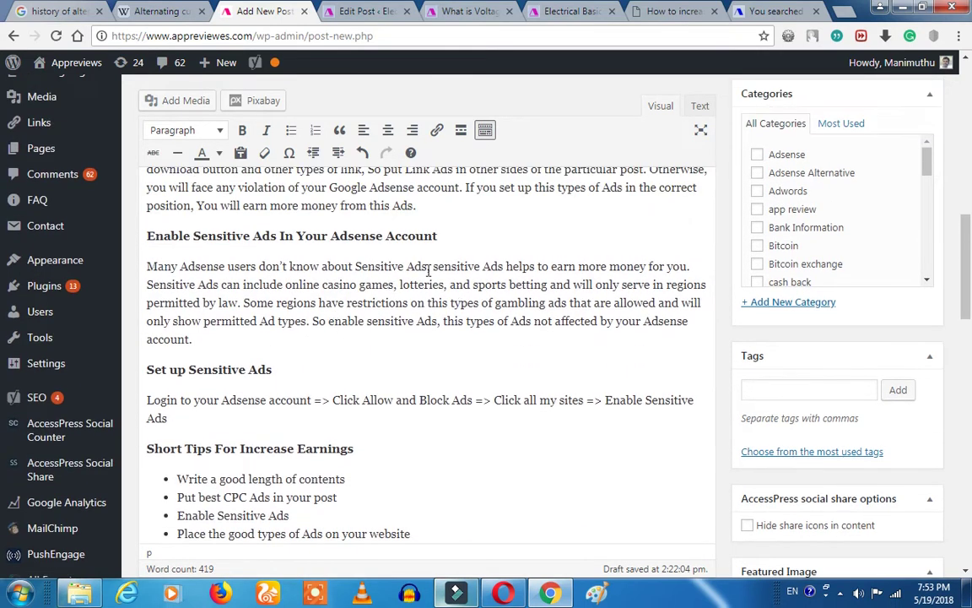
left_click_drag(149, 266, 309, 321)
key("ctrl+c")
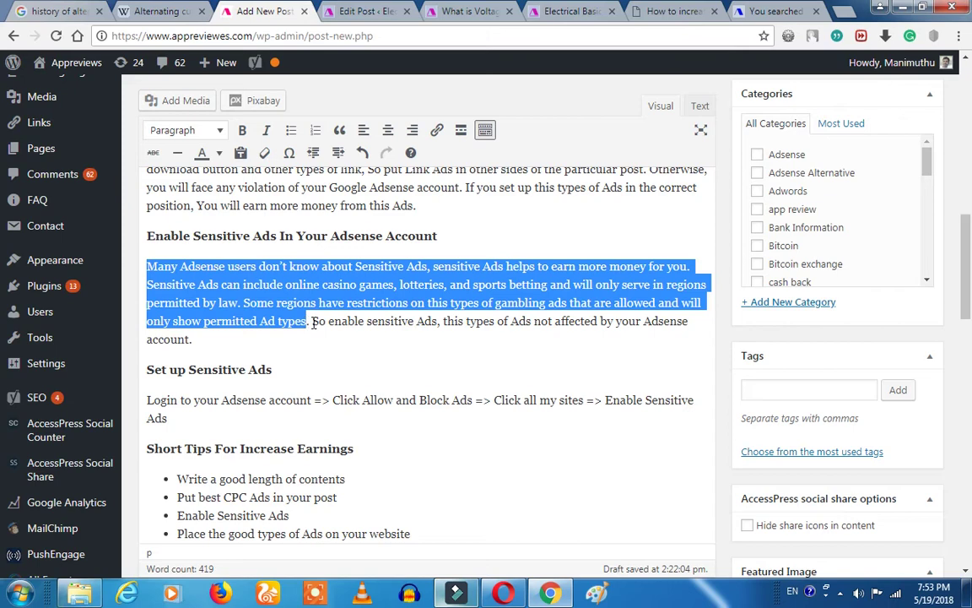
Open the Yoast SEO snippet for editing and paste the copied Sensitive Ads text as the meta description
scroll(351, 363, "down", 10)
scroll(347, 367, "up", 2)
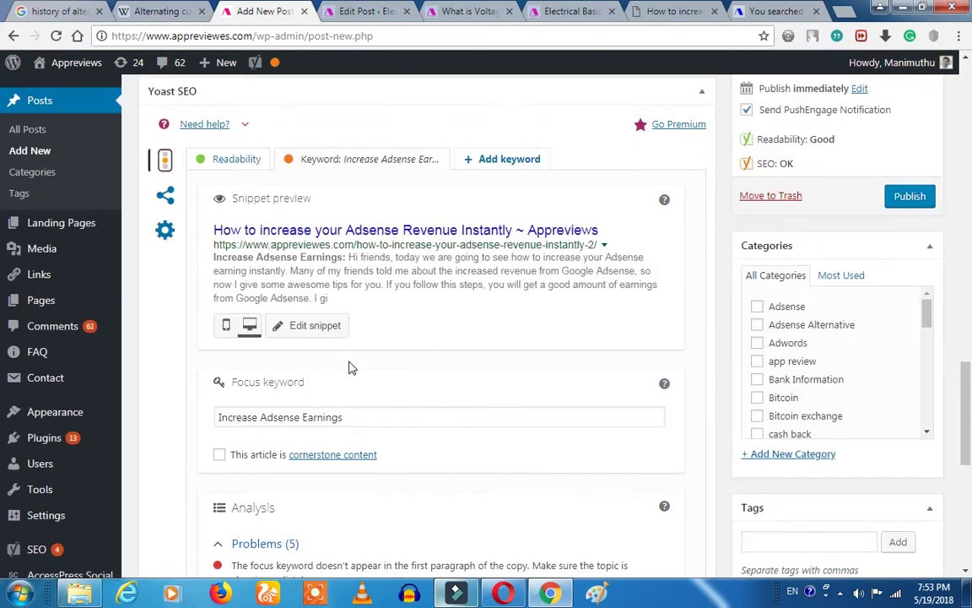
left_click(304, 325)
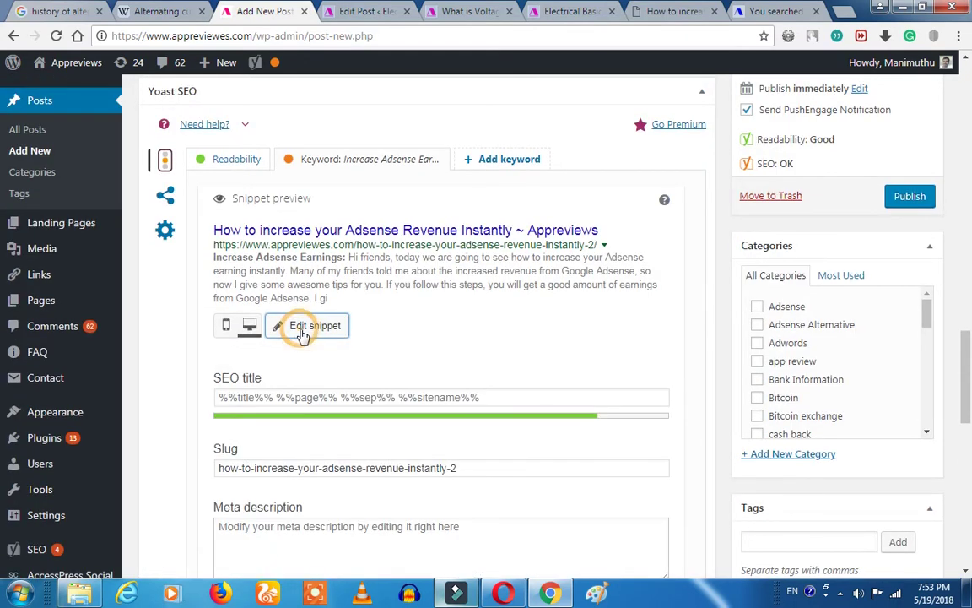
left_click(347, 535)
scroll(320, 481, "down", 2)
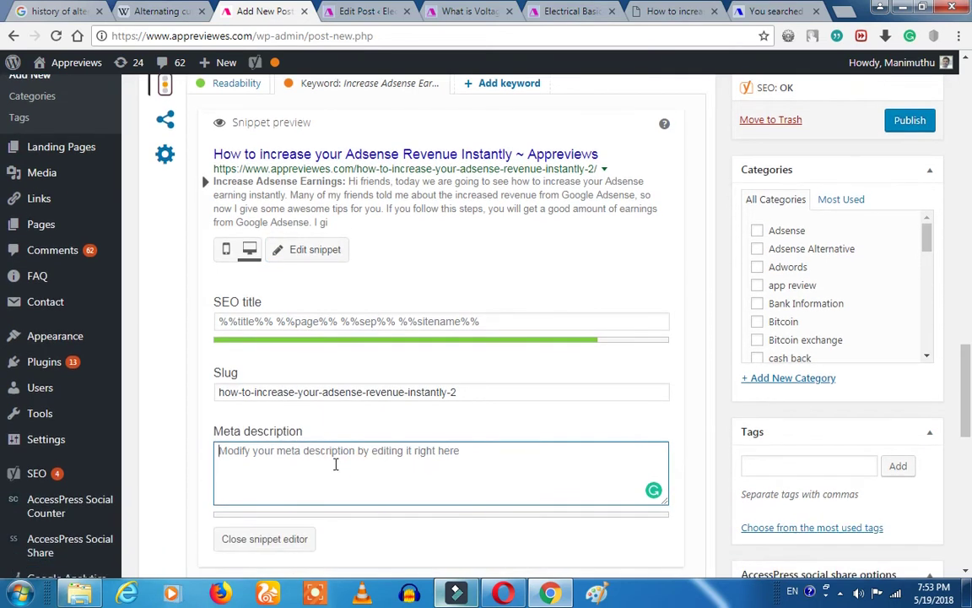
key("ctrl+v")
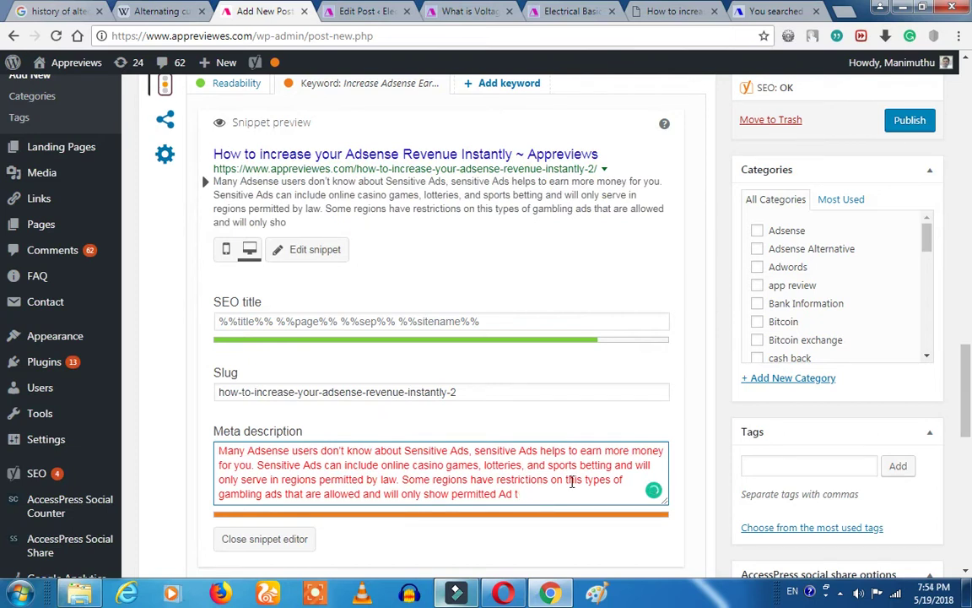
Shorten the meta description so it ends at "that are allowed and will only", and close the snippet editor
key("BackSpace")
left_click_drag(510, 499, 426, 493)
key("BackSpace")
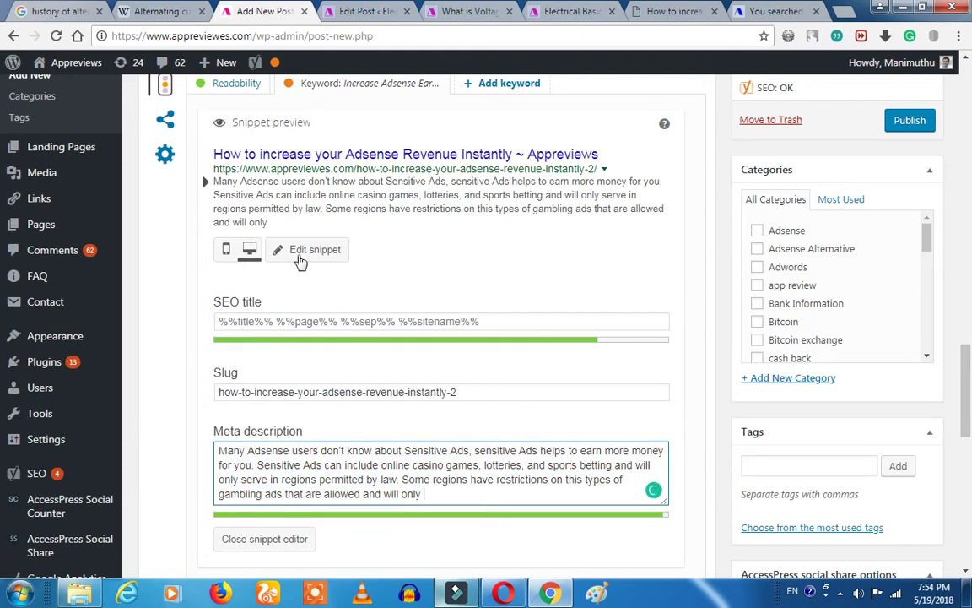
left_click(302, 255)
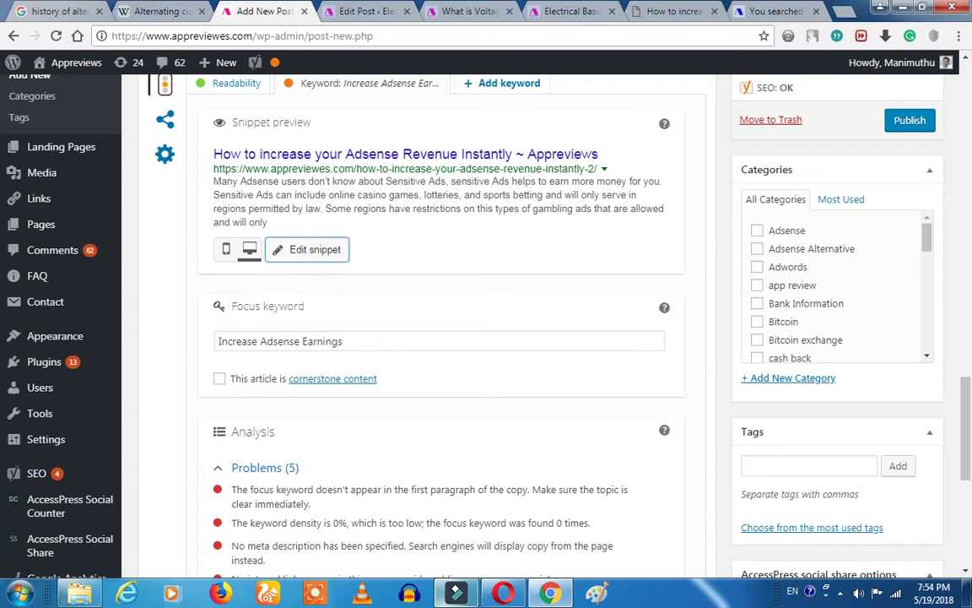
Save the Adsense post as a draft
scroll(379, 320, "down", 3)
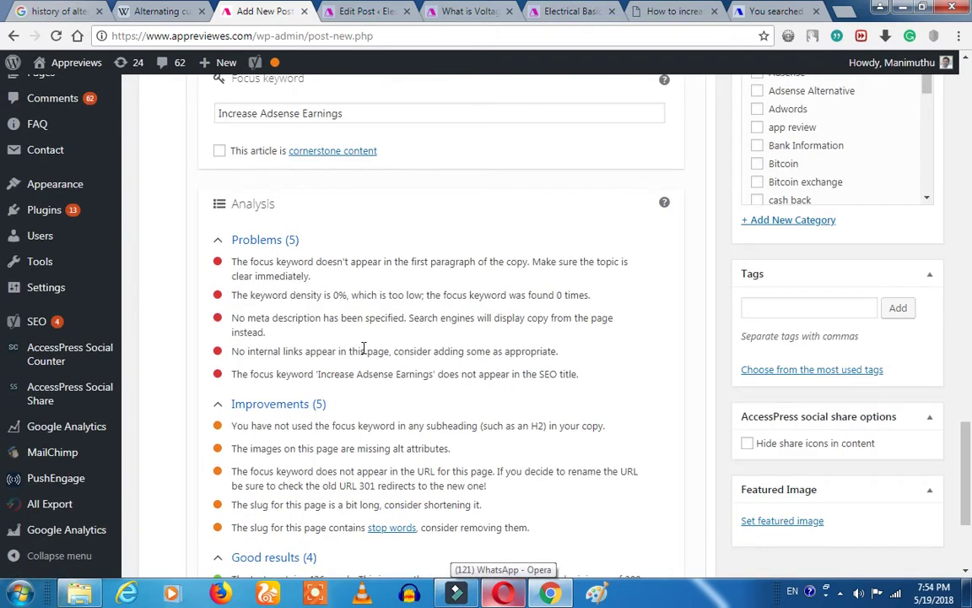
scroll(365, 377, "up", 15)
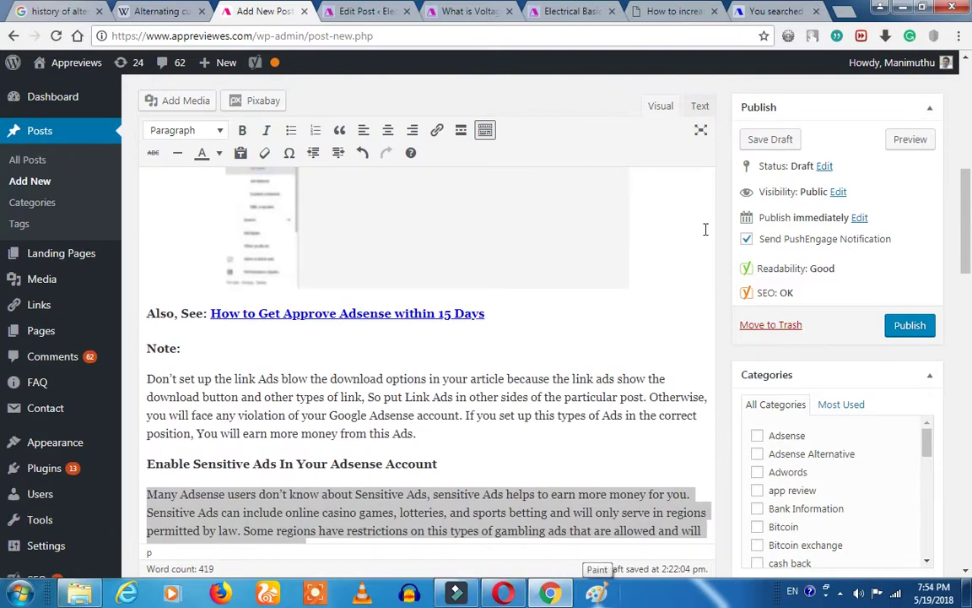
left_click(767, 143)
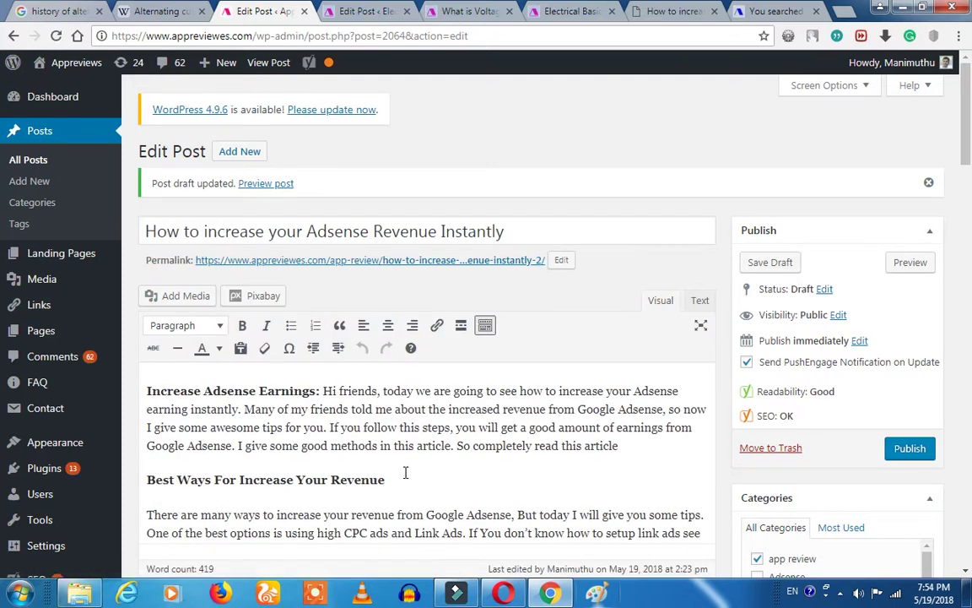
Examine the Yoast SEO problems for the saved post, especially the items on keyword density and meta description
scroll(405, 473, "down", 12)
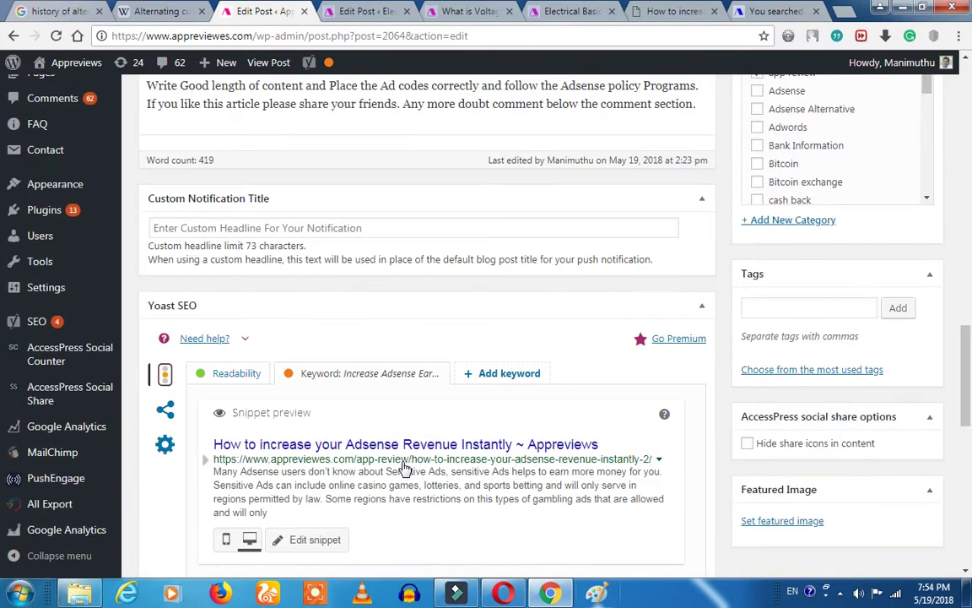
scroll(405, 468, "down", 6)
scroll(392, 435, "up", 4)
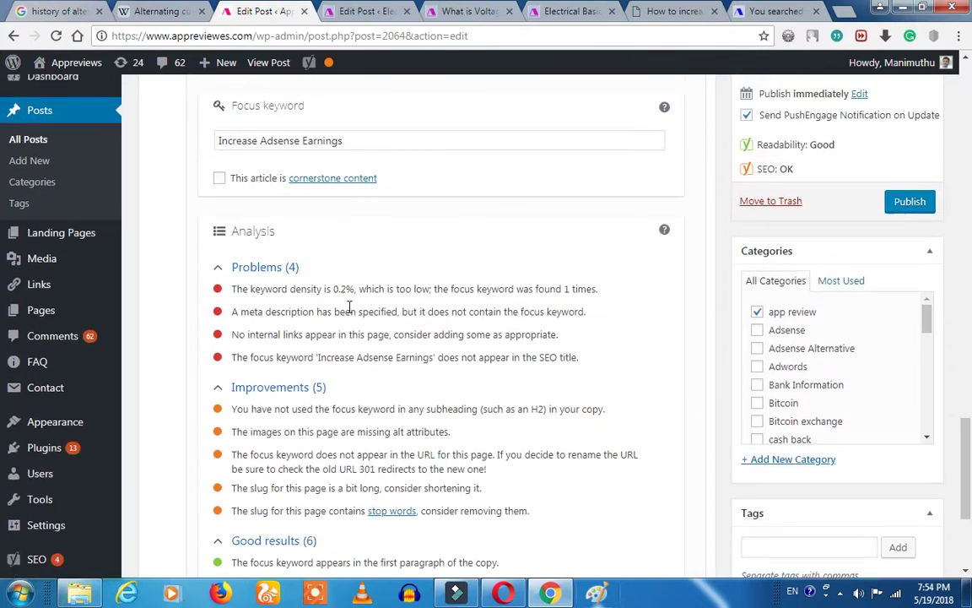
triple_click(341, 289)
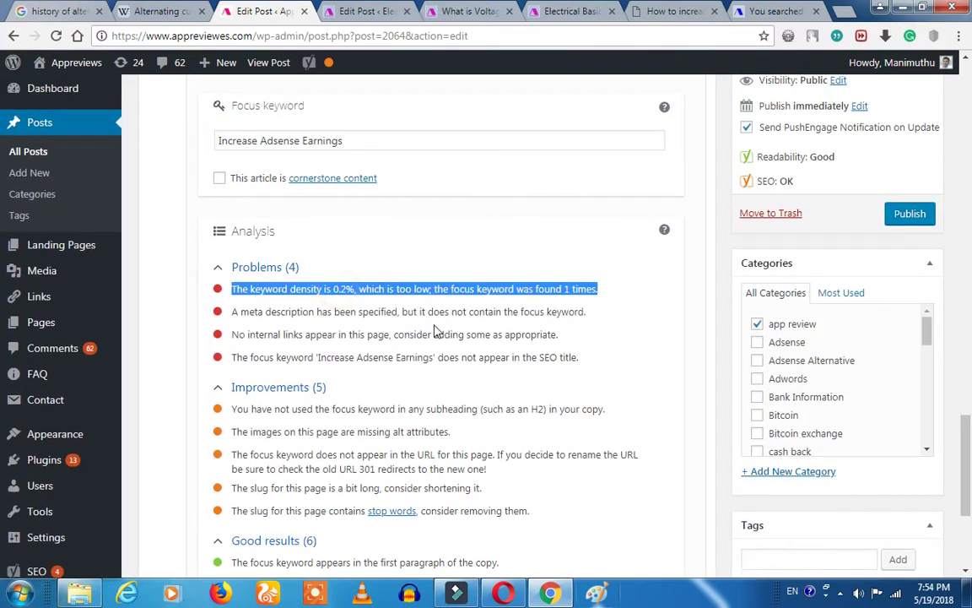
left_click(429, 322)
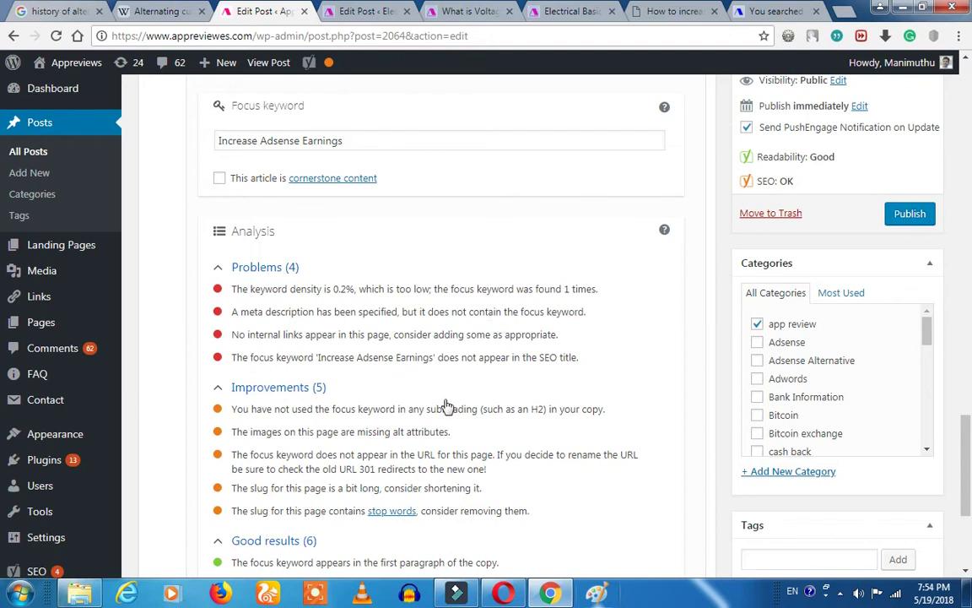
scroll(445, 406, "up", 3)
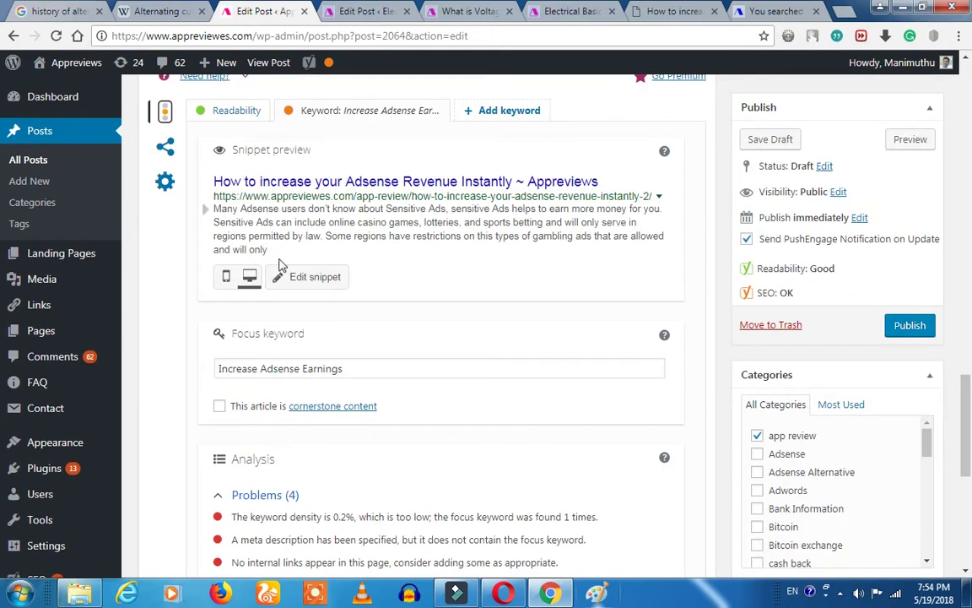
Copy the focus keyword into the start of the meta description so it begins "Increase Adsense Earnings: Many Adsense users"
left_click(313, 280)
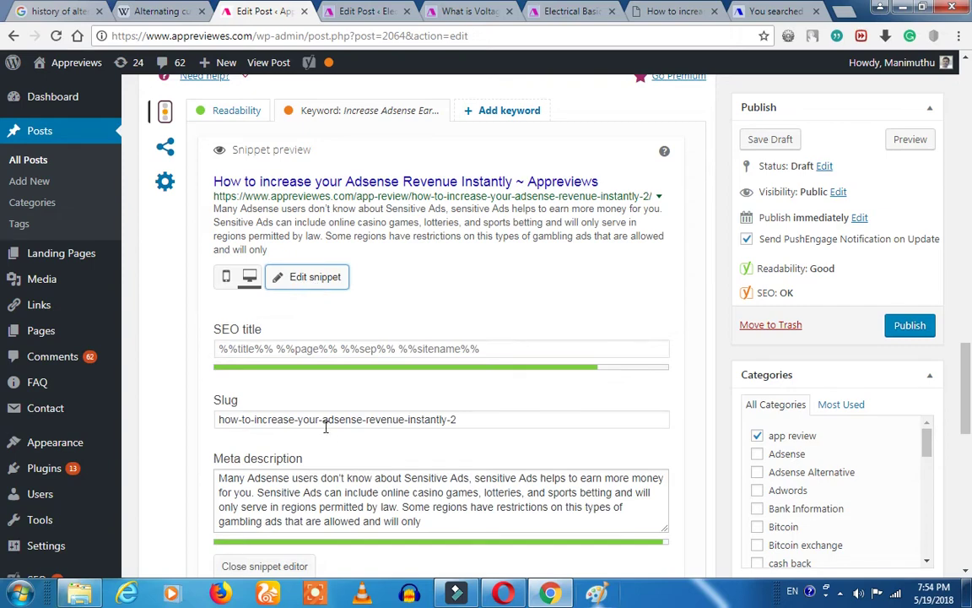
scroll(326, 429, "down", 4)
scroll(326, 429, "down", 2)
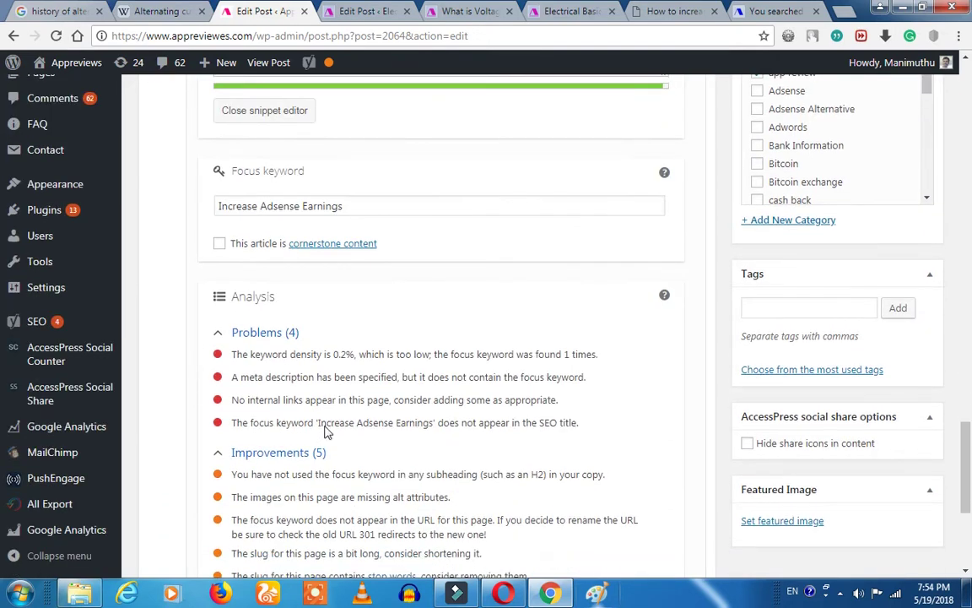
scroll(325, 435, "up", 5)
scroll(321, 456, "down", 2)
triple_click(347, 436)
key("ctrl+c")
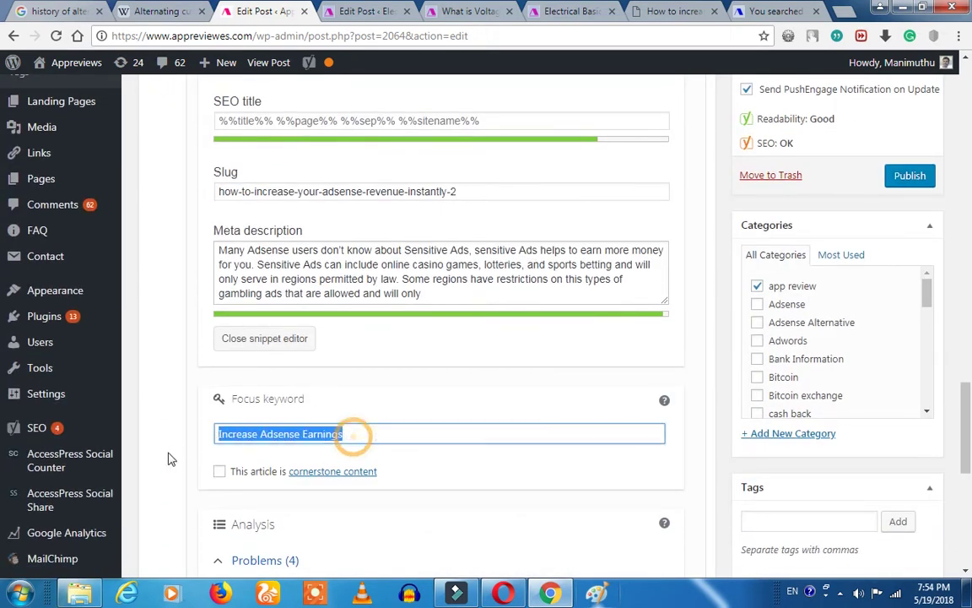
left_click(219, 250)
key("ctrl+v")
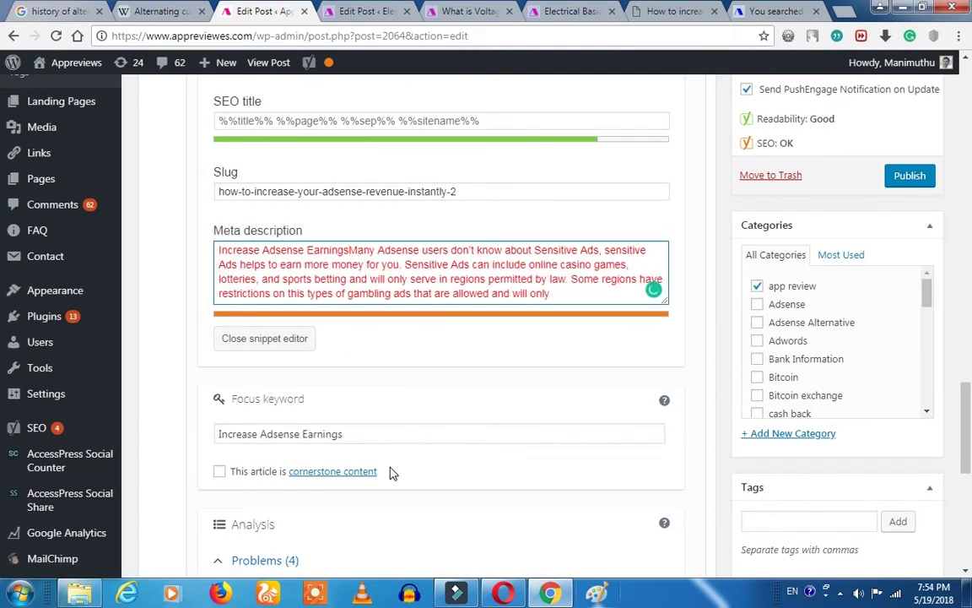
type(":")
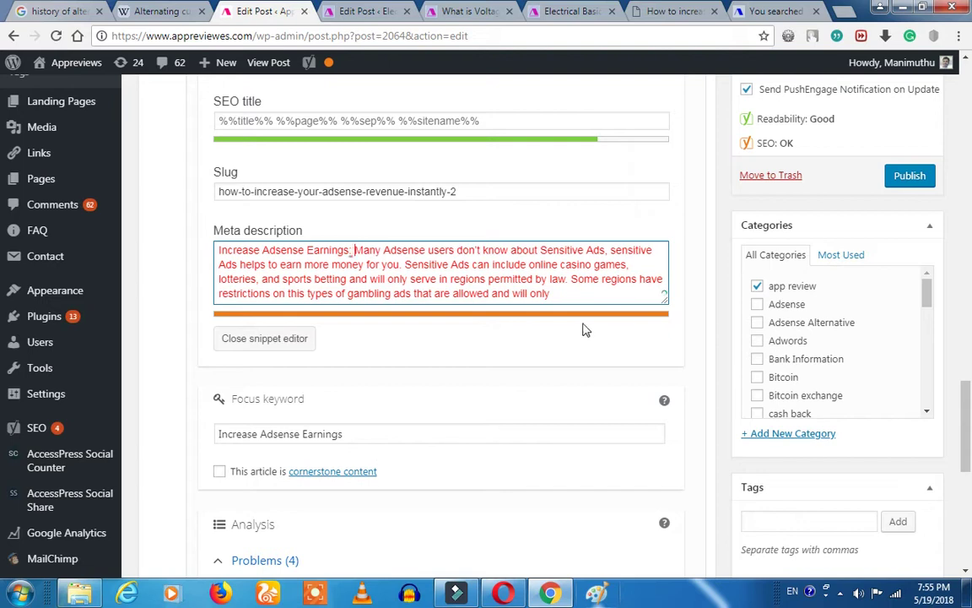
Remove "that are allowed and will only" from the end of the meta description and close the snippet editor
scroll(549, 292, "up", 2)
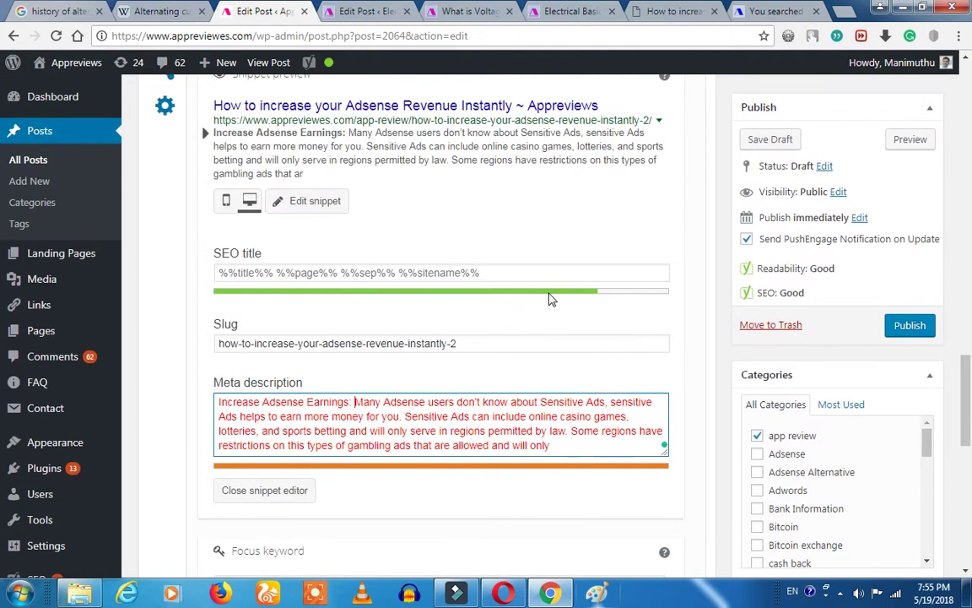
scroll(548, 294, "down", 1)
left_click_drag(553, 369, 425, 369)
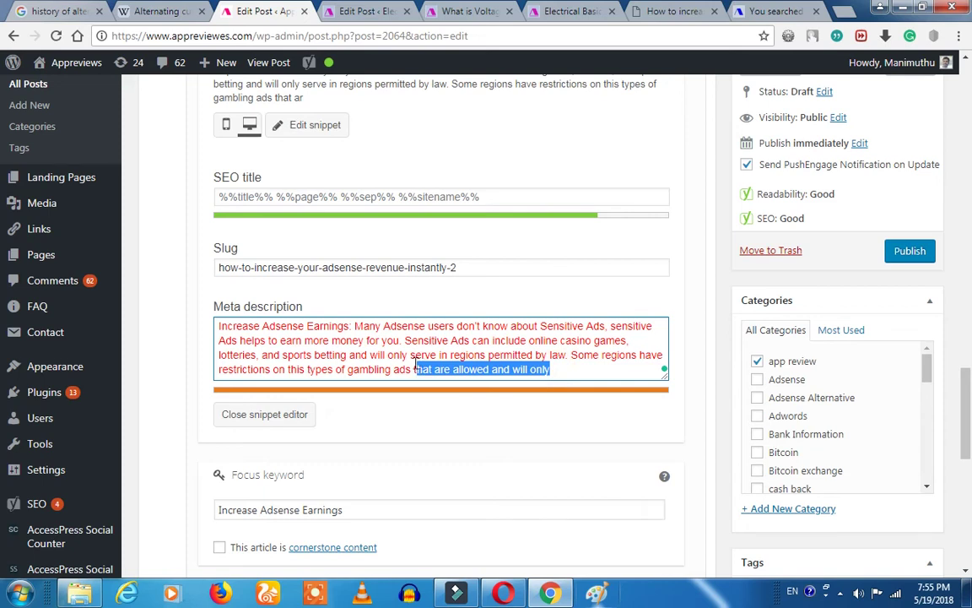
key("BackSpace")
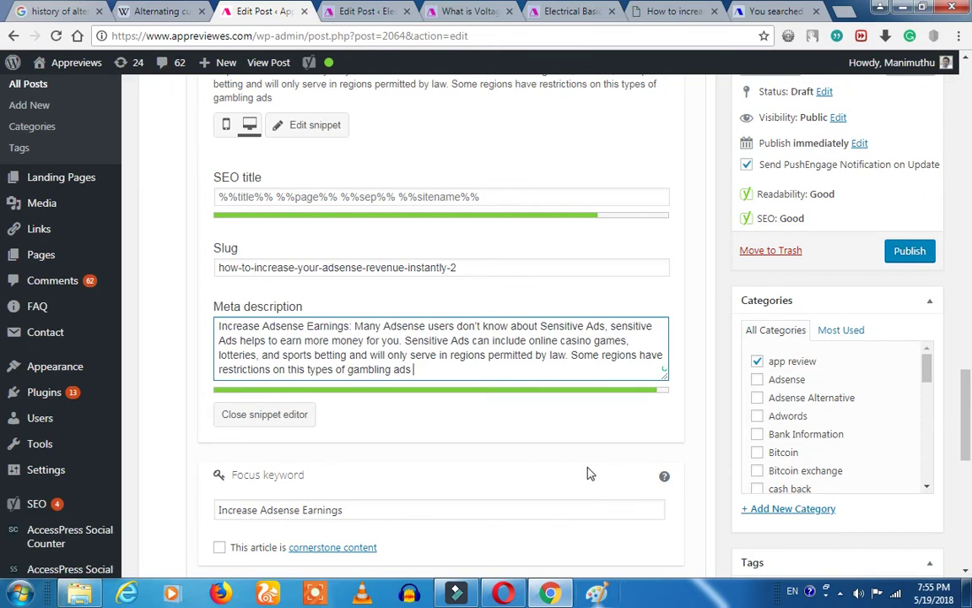
scroll(590, 474, "up", 2)
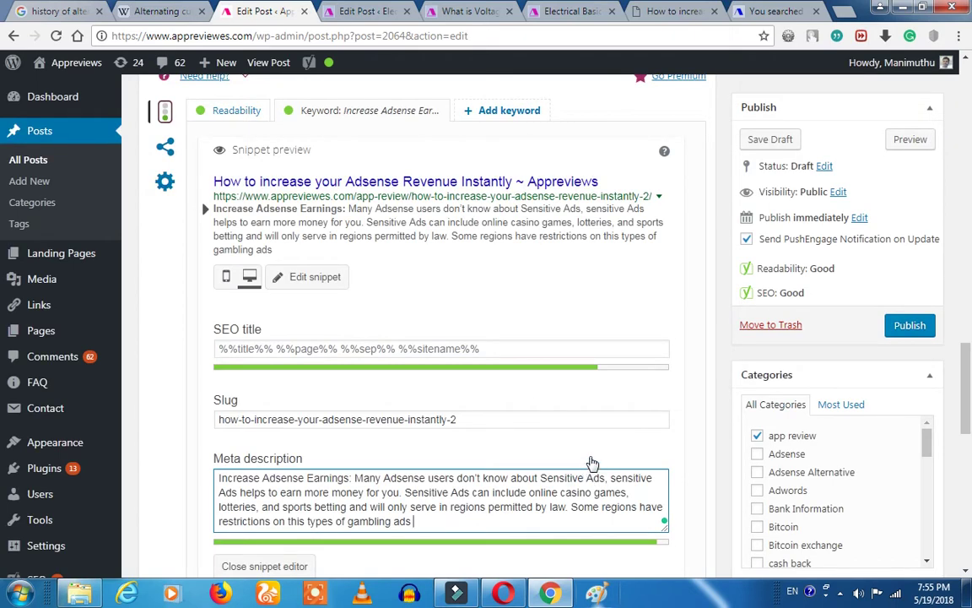
left_click(314, 277)
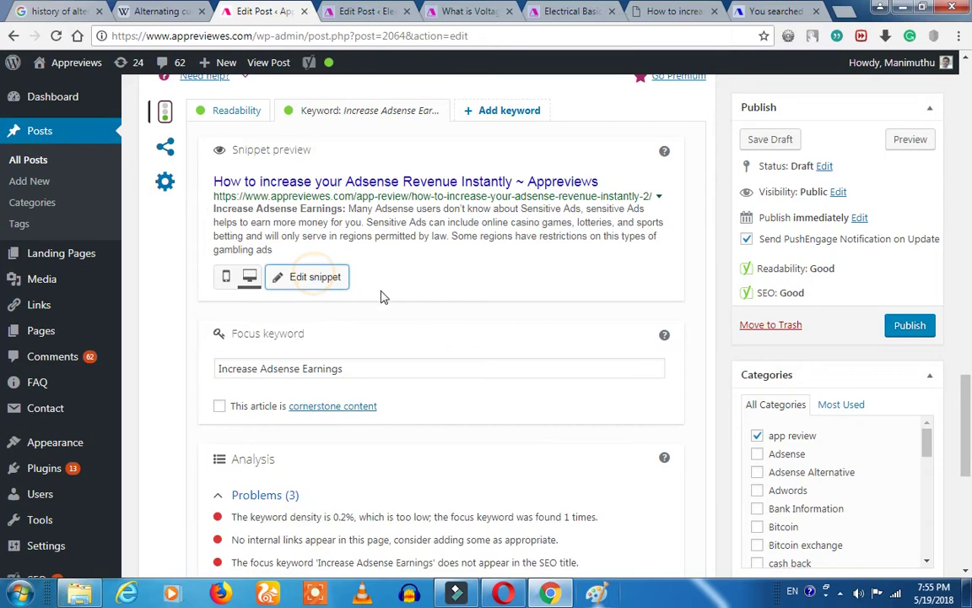
Switch to the voltage drop post's editor on the electrical site and examine its Yoast keyword analysis results
left_click(459, 11)
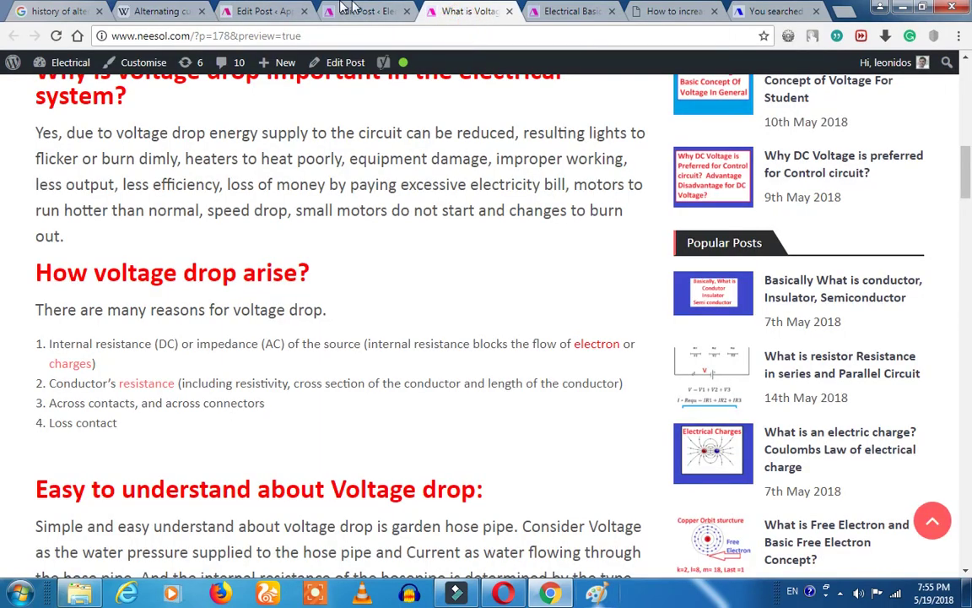
left_click(344, 10)
scroll(365, 391, "down", 15)
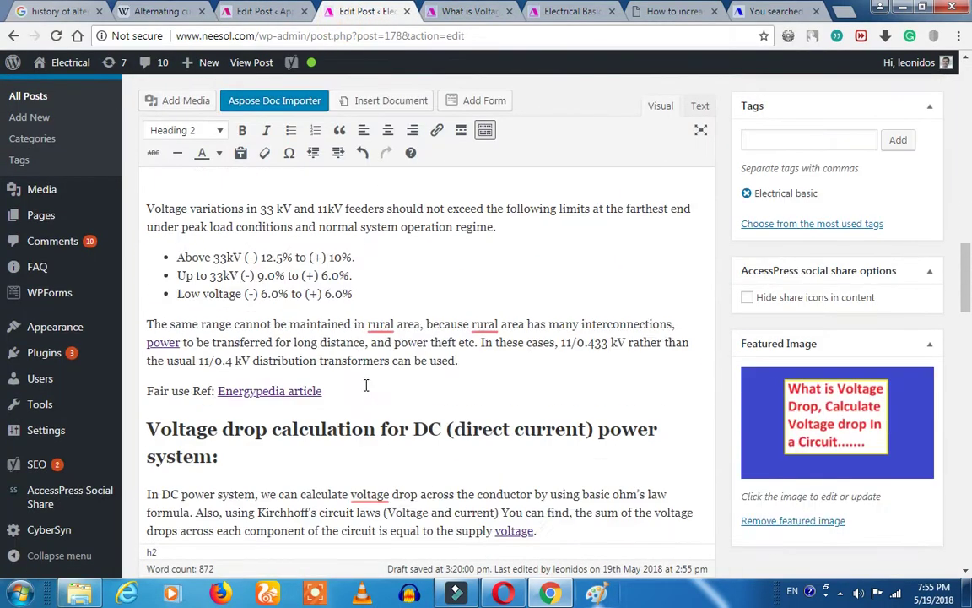
scroll(365, 384, "down", 20)
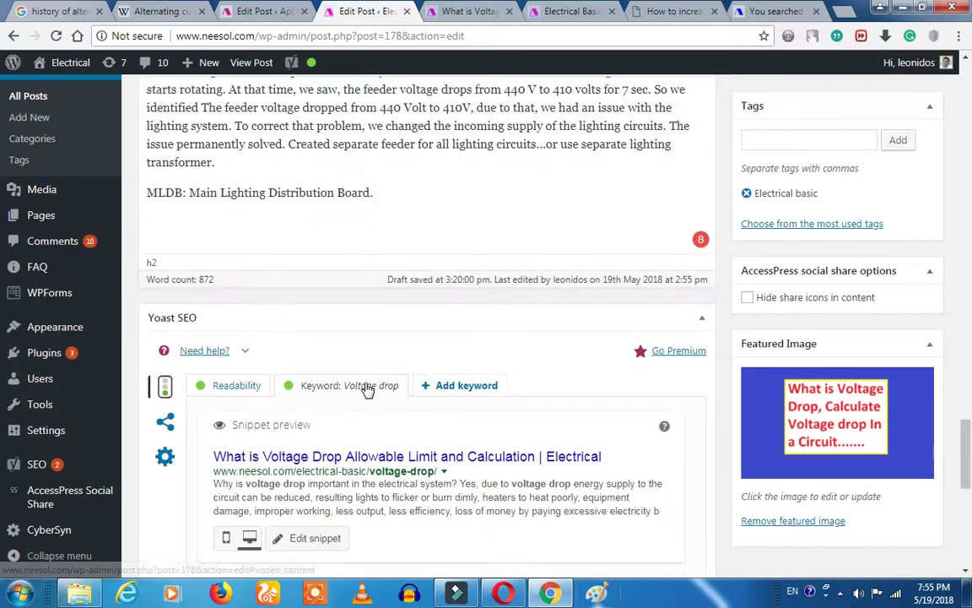
scroll(338, 338, "down", 3)
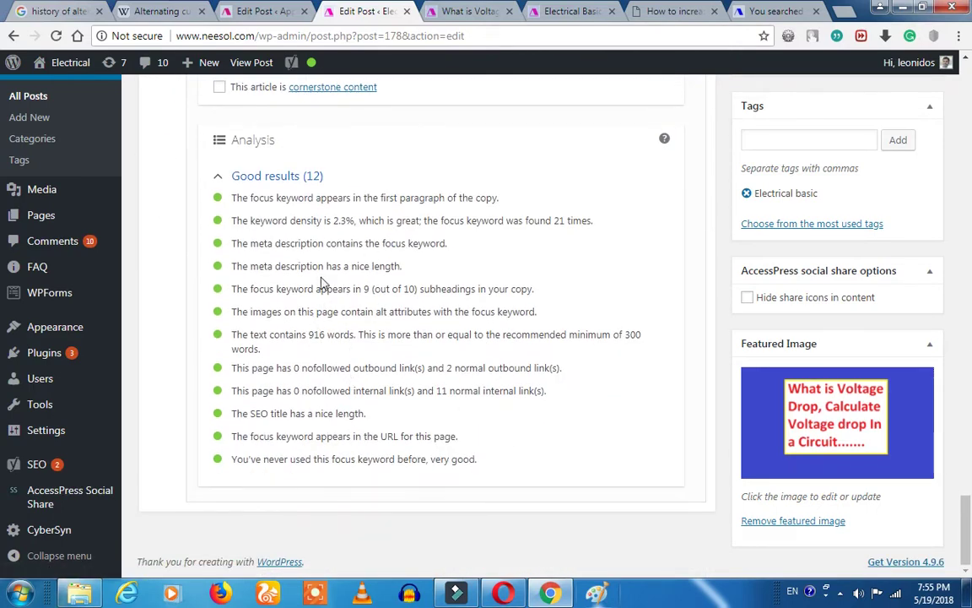
triple_click(349, 220)
left_click(349, 249)
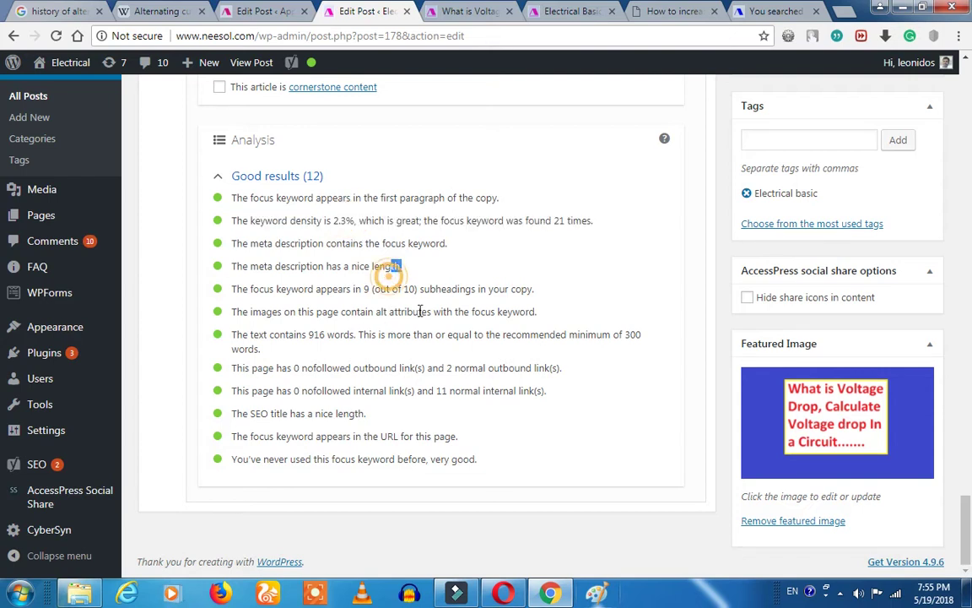
left_click_drag(300, 200, 447, 407)
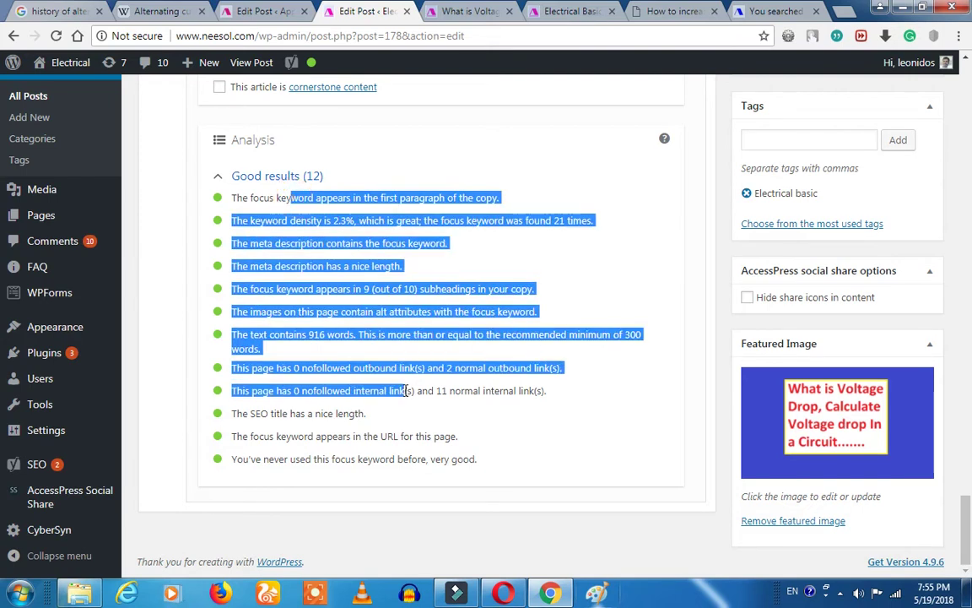
left_click(449, 409)
Examine the voltage drop post's snippet preview, readability analysis, and keyword results about outbound and internal links
scroll(418, 393, "up", 3)
scroll(328, 302, "up", 3)
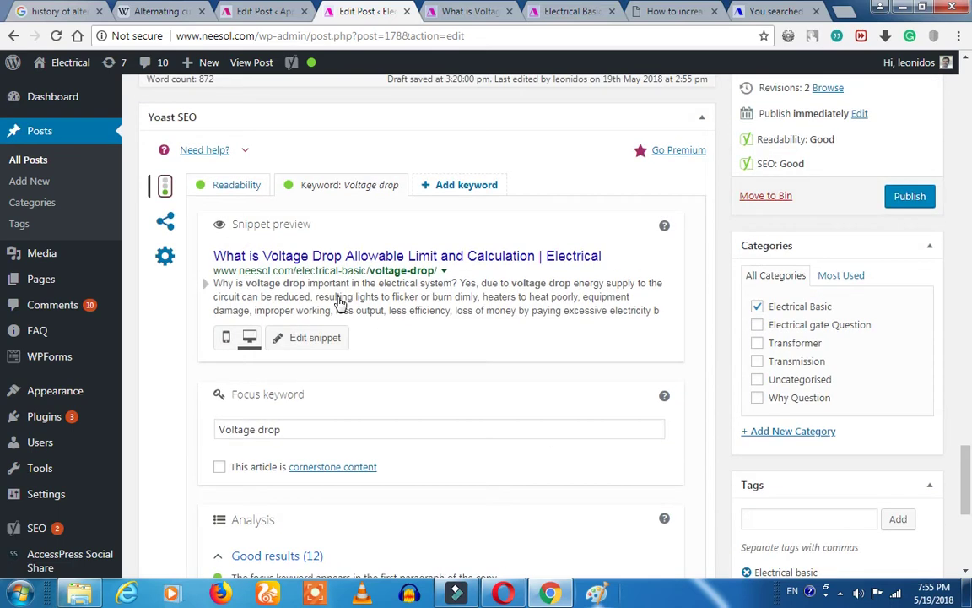
left_click(243, 189)
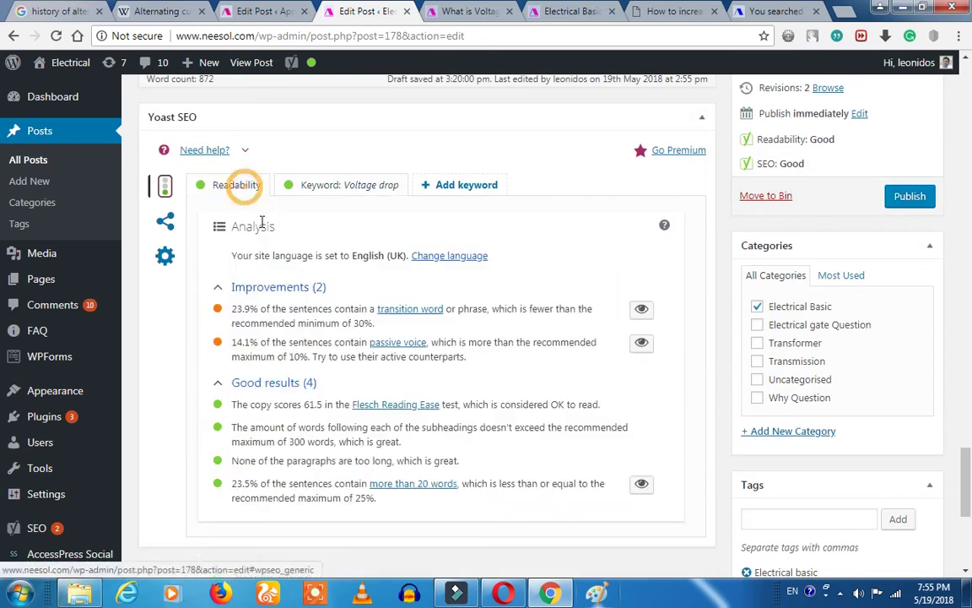
left_click(312, 185)
scroll(474, 433, "down", 1)
scroll(474, 433, "down", 4)
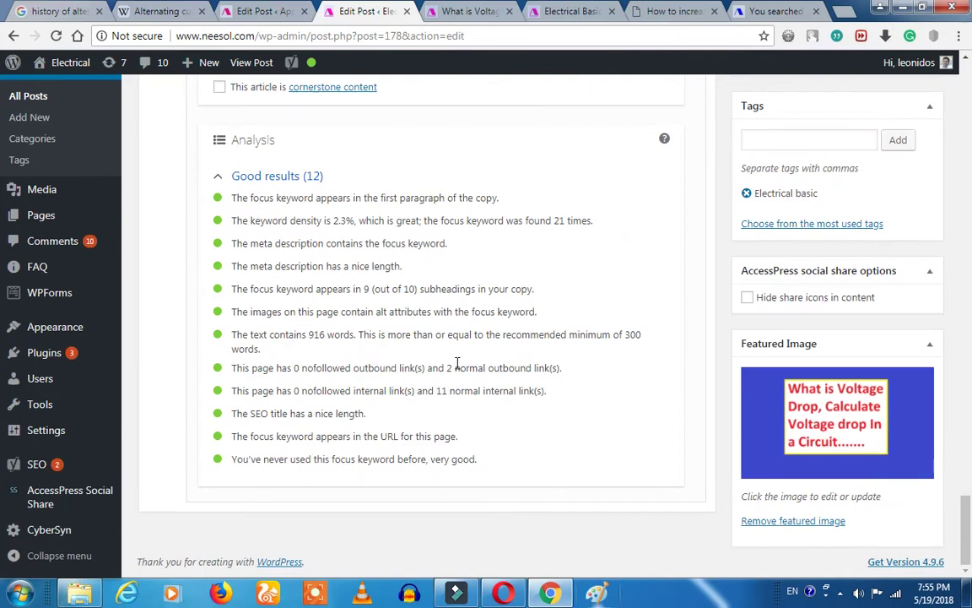
triple_click(456, 366)
left_click(482, 391)
scroll(515, 364, "up", 15)
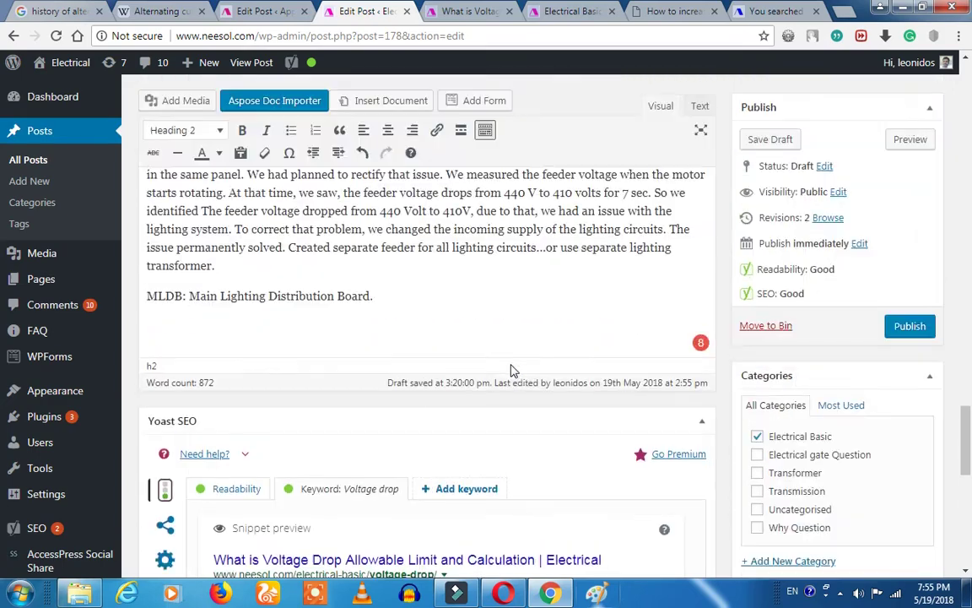
scroll(509, 360, "up", 15)
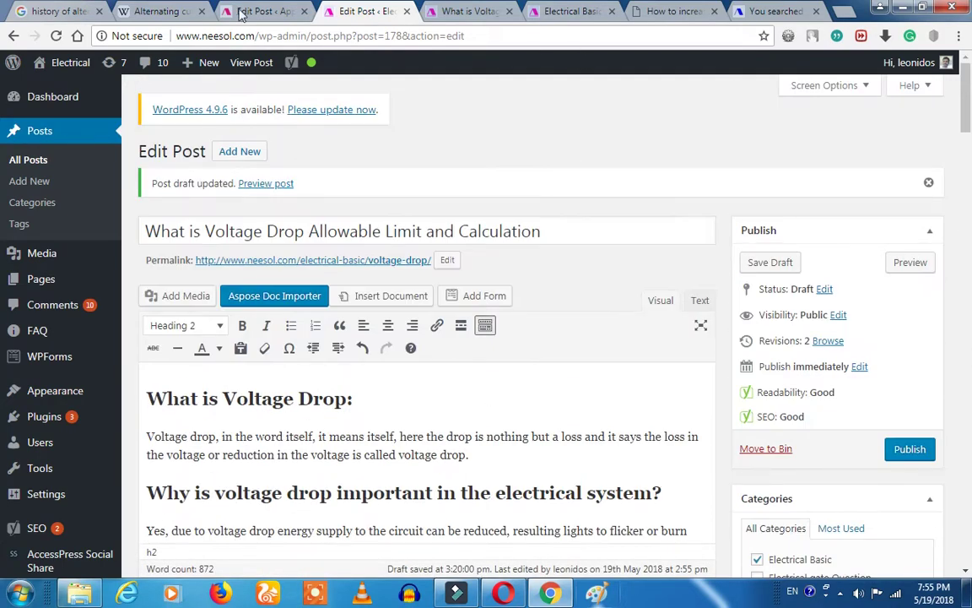
Return to the Adsense post and replace "Increase Your Revenue" in the "Best Ways For" subheading with "Increase Adsense Earnings"
left_click(245, 12)
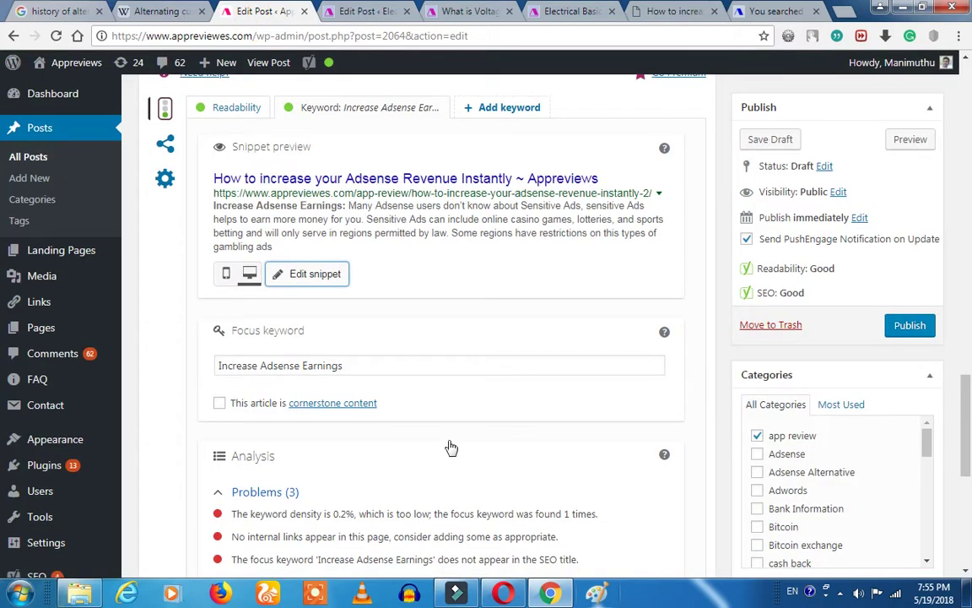
scroll(451, 447, "down", 3)
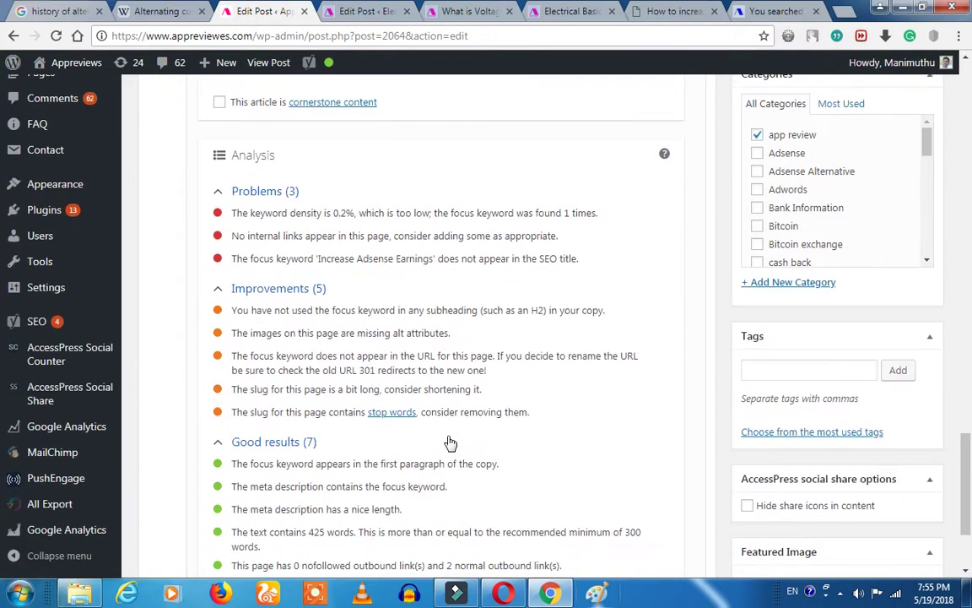
triple_click(386, 310)
left_click(430, 331)
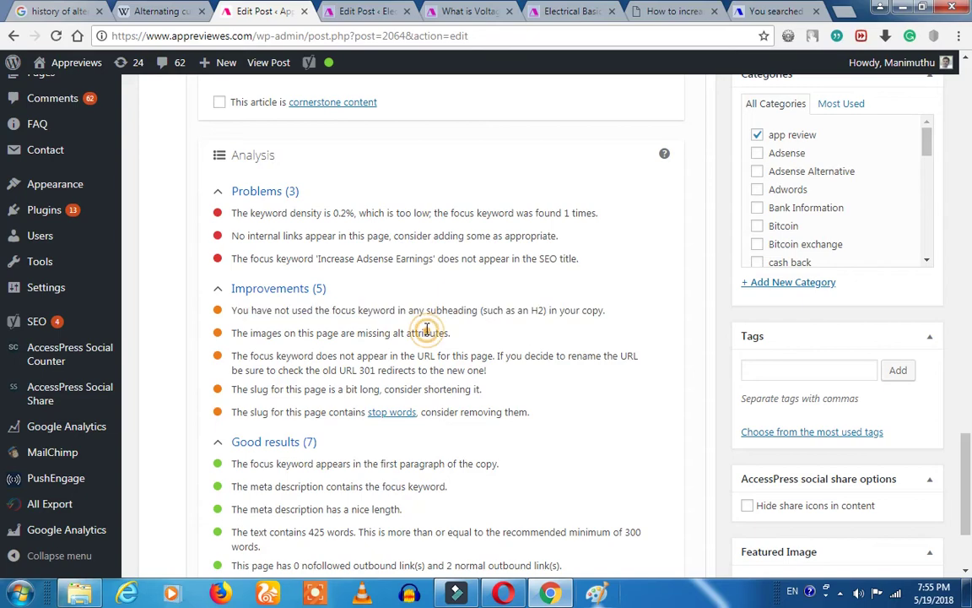
scroll(424, 329, "up", 10)
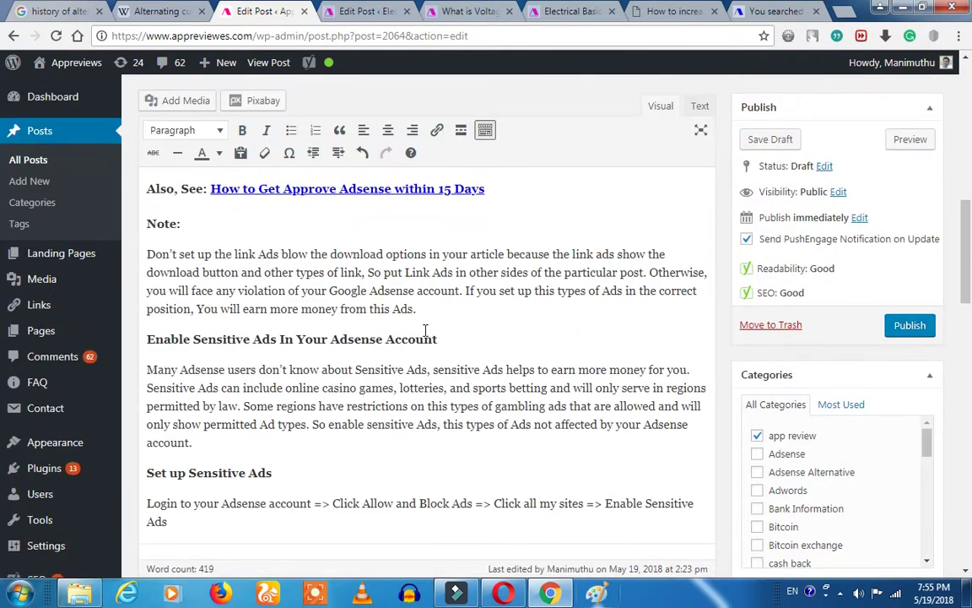
scroll(425, 329, "up", 10)
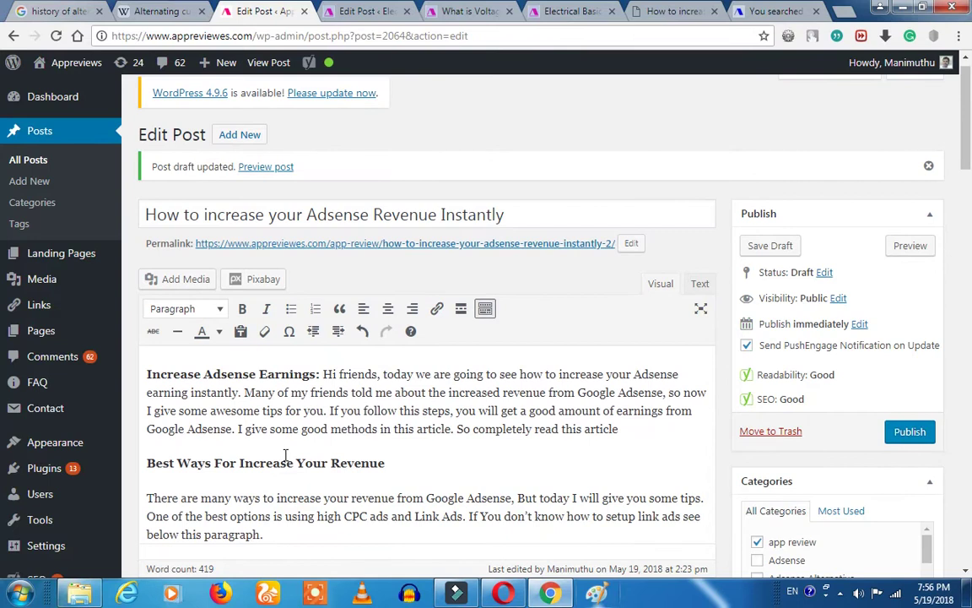
left_click(282, 454)
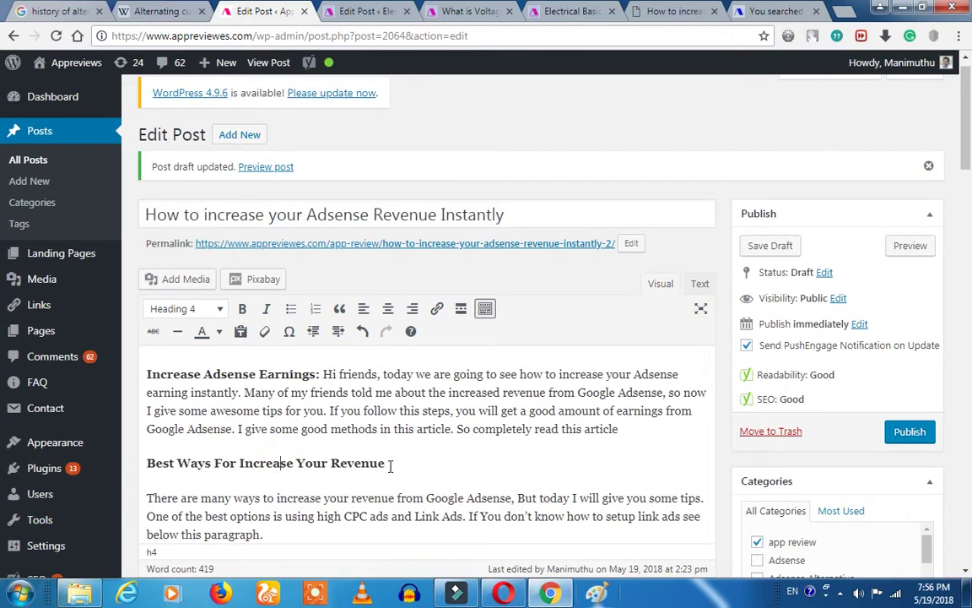
left_click_drag(391, 465, 240, 462)
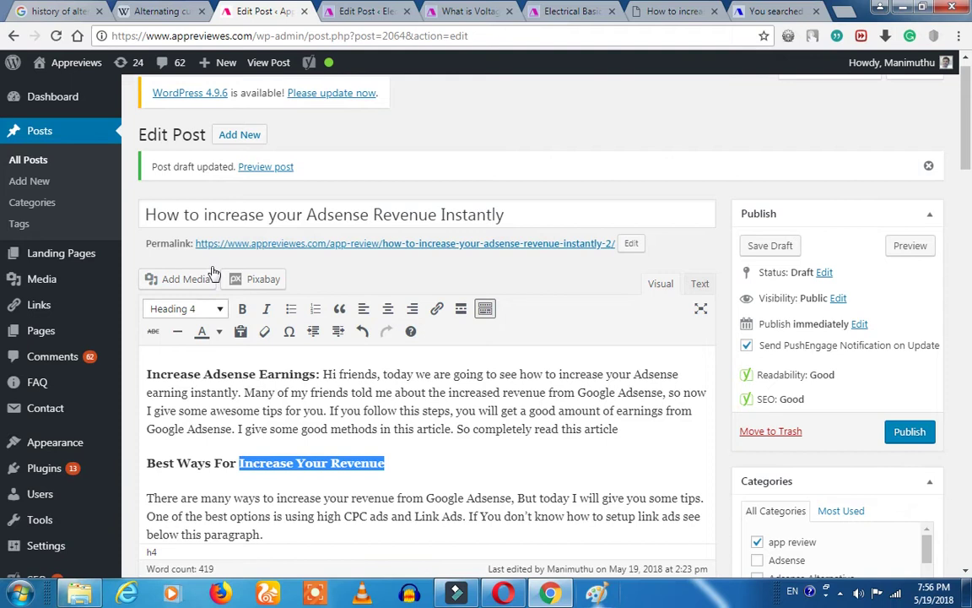
type("Increase Adsense Earnings")
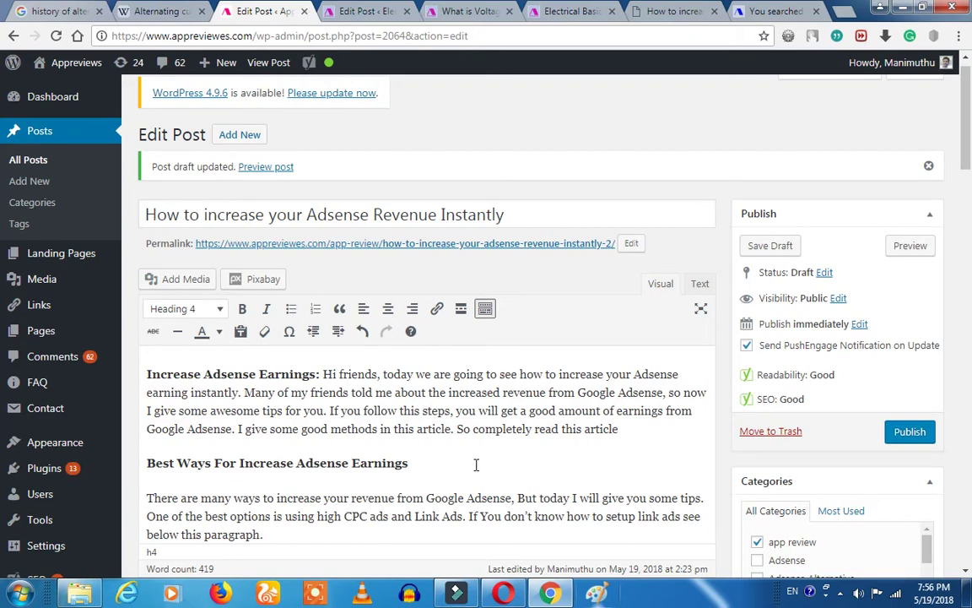
Recheck the Yoast keyword analysis and replace "increase your Adsense Revenue" in the post title with "Increase Adsense Earnings"
scroll(476, 465, "down", 20)
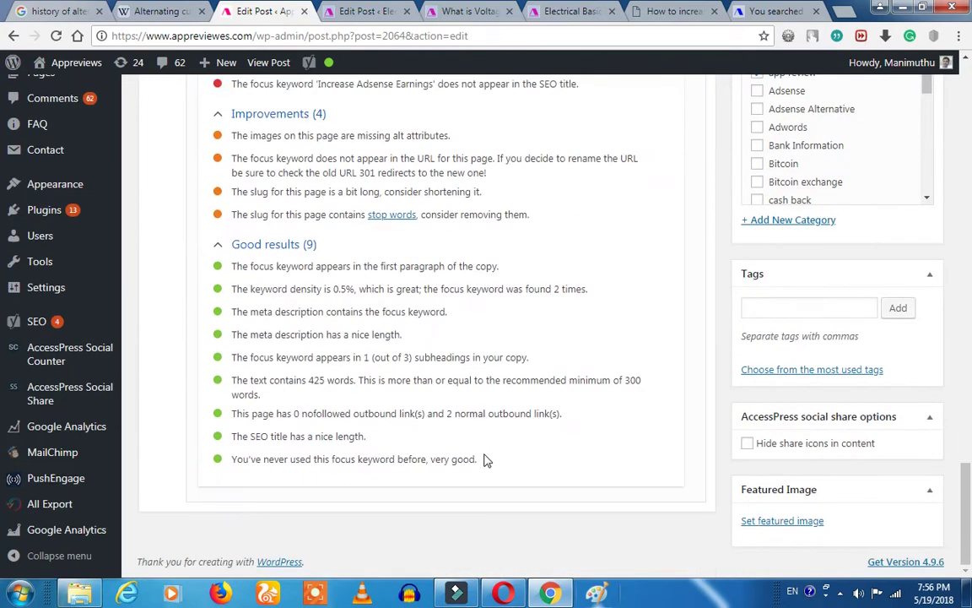
scroll(484, 459, "up", 3)
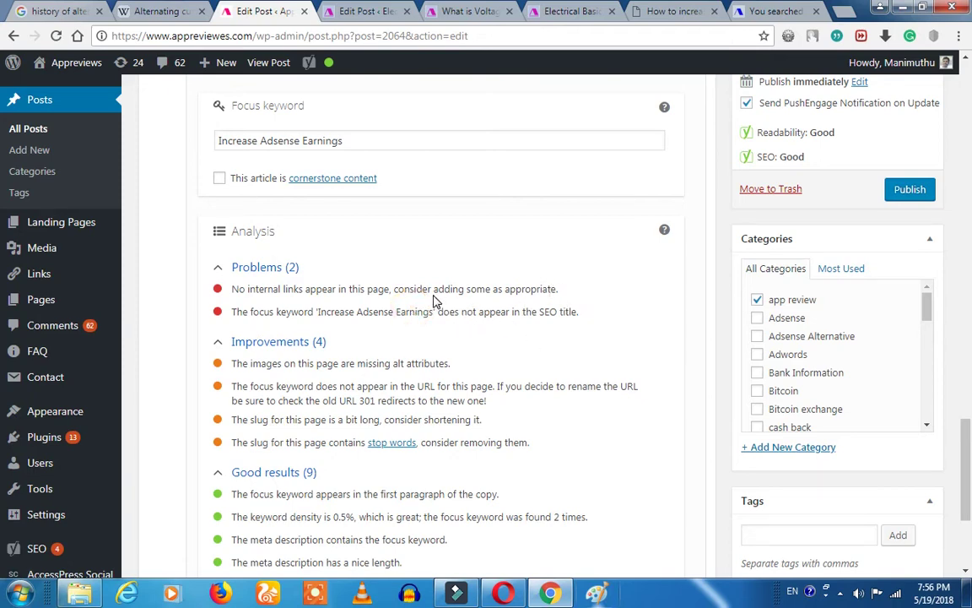
scroll(434, 296, "up", 15)
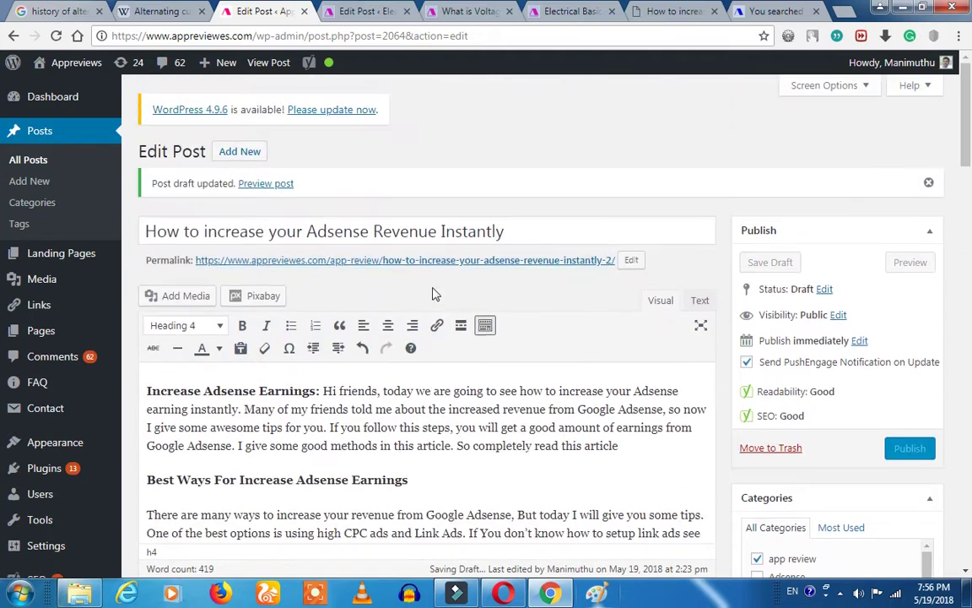
left_click(631, 260)
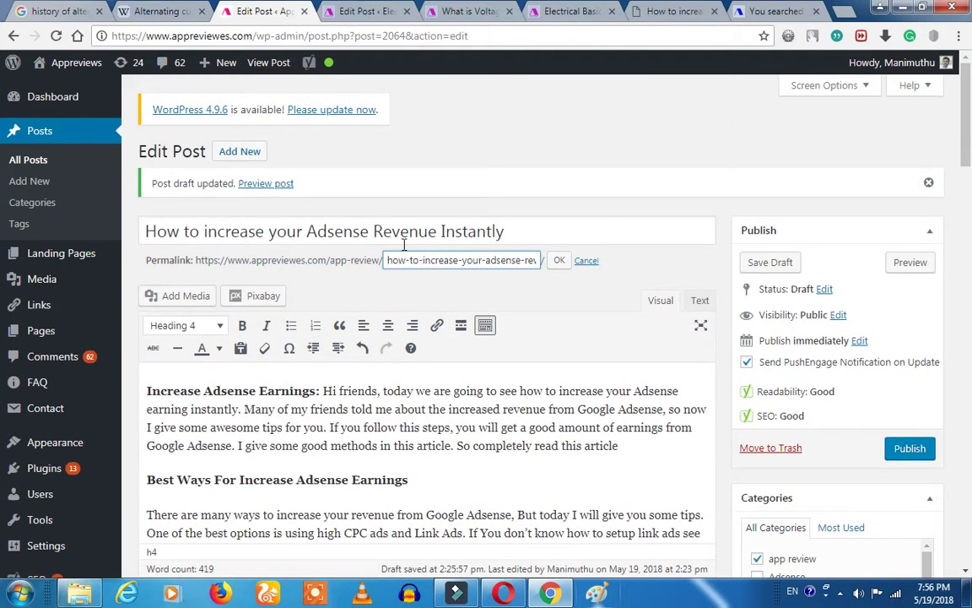
left_click(287, 234)
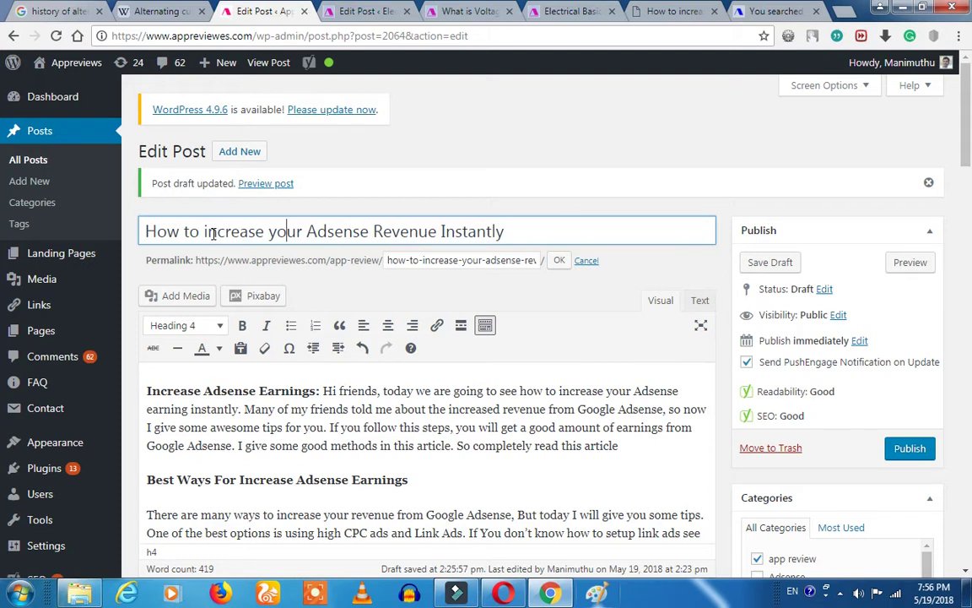
left_click_drag(204, 232, 443, 235)
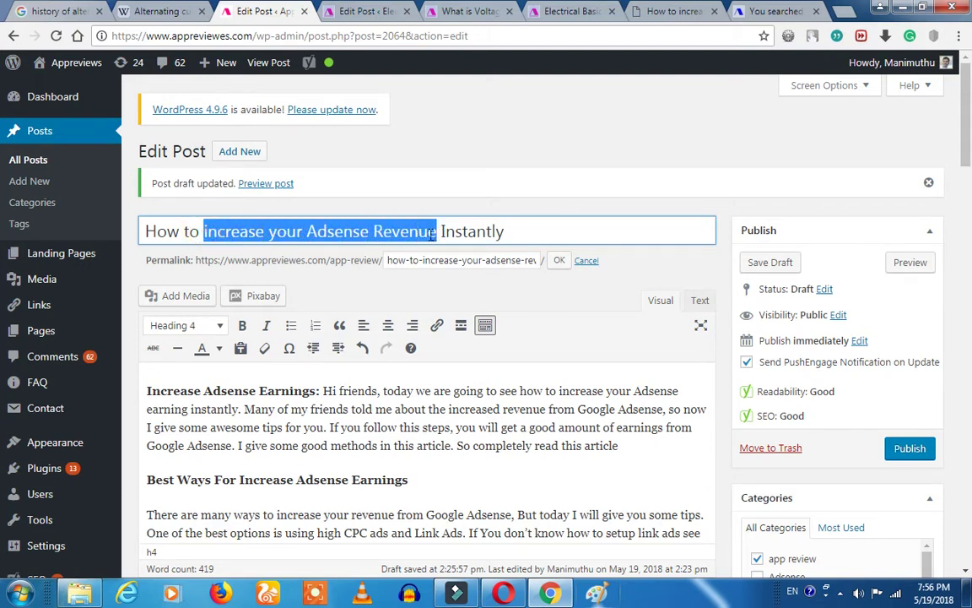
type("Increase Adsense Earnings")
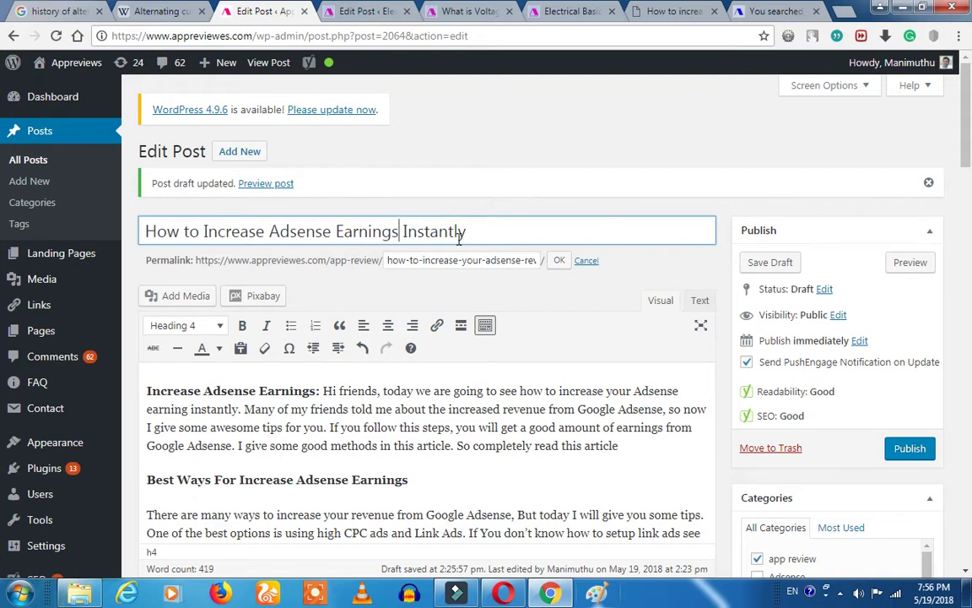
Set the permalink slug to the phrase "Increase Adsense Earnings" copied from the post title
left_click_drag(398, 234, 204, 232)
key("ctrl+c")
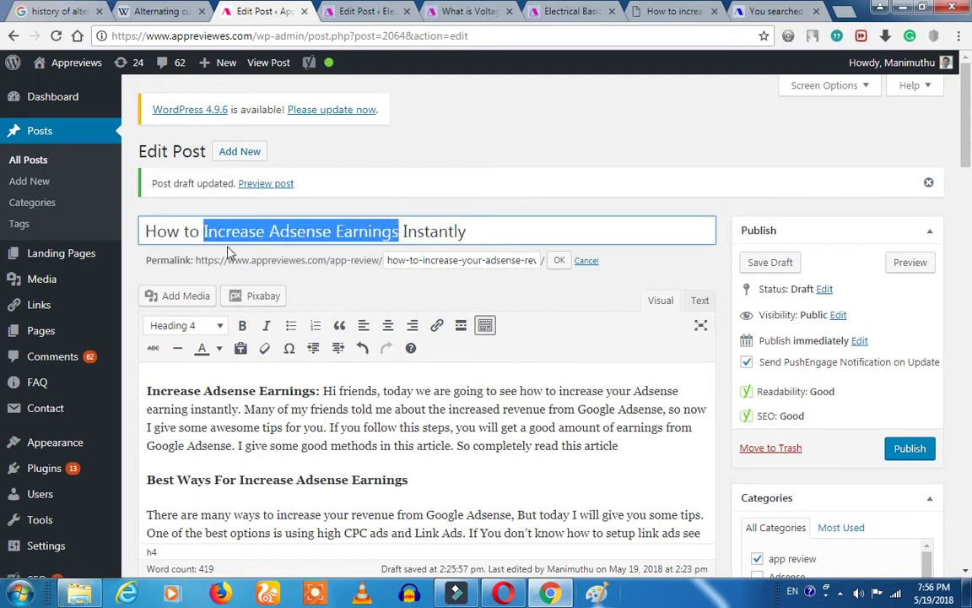
double_click(450, 264)
key("ctrl+a")
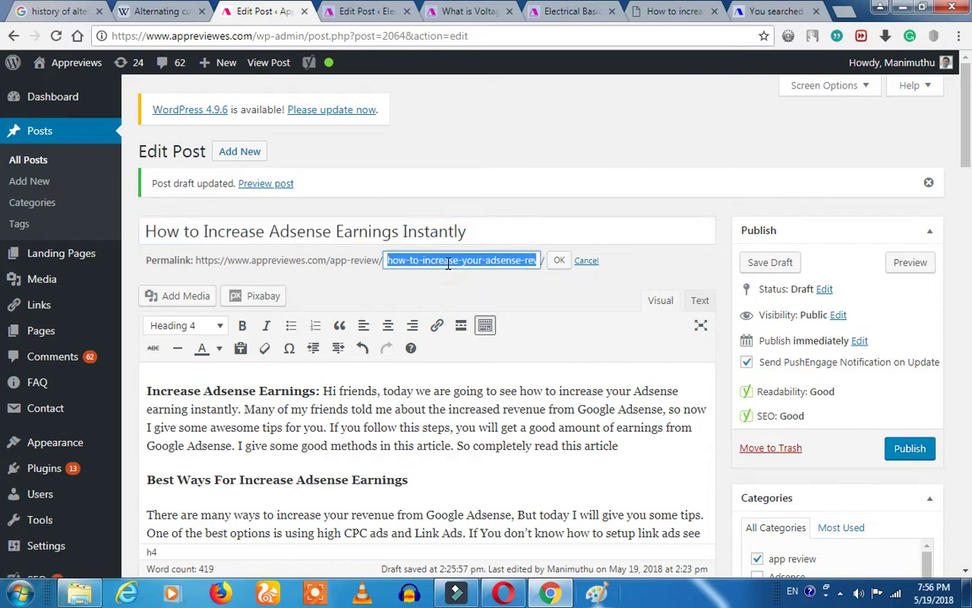
key("ctrl+v")
left_click(558, 262)
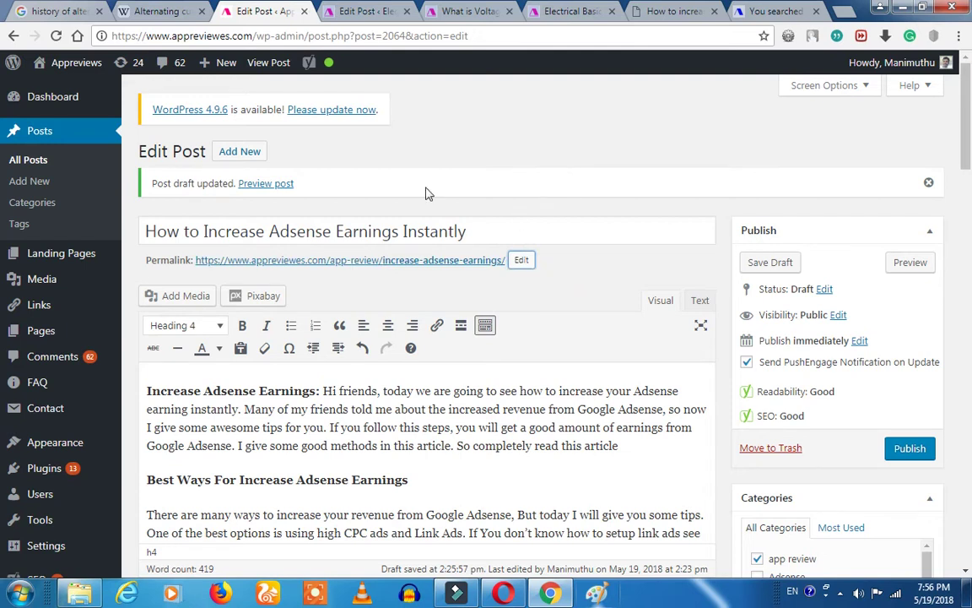
Change the permalink slug to "Increase Adsense Earnings Instantly", copied from the post title
left_click(574, 301)
left_click_drag(480, 232, 202, 232)
key("ctrl+c")
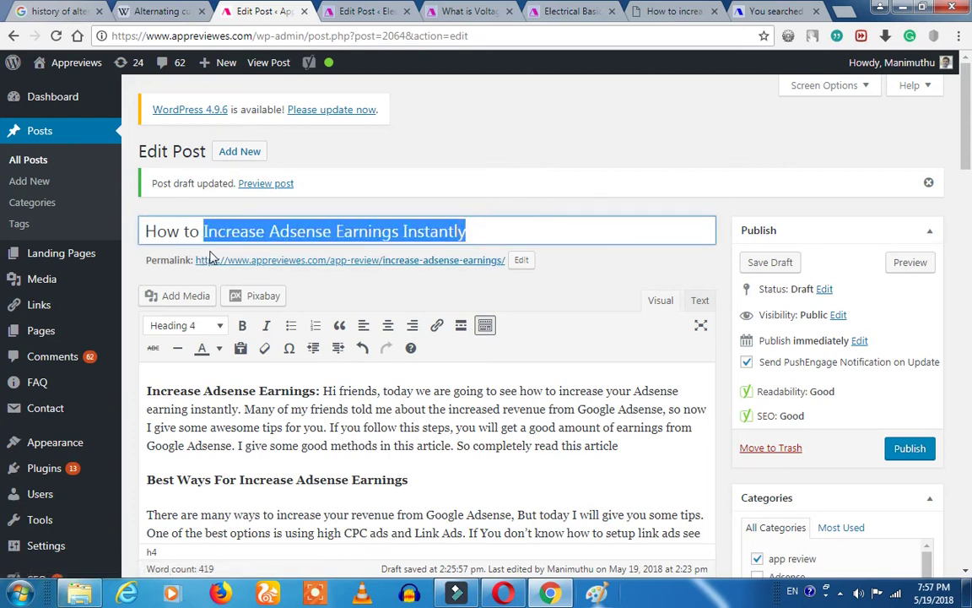
left_click(521, 260)
left_click(475, 269)
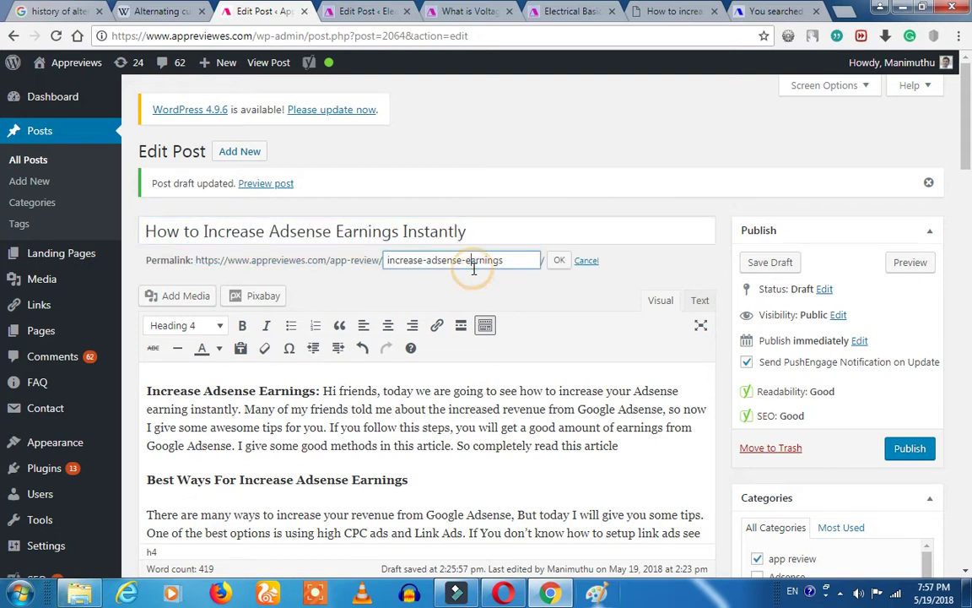
triple_click(474, 269)
key("ctrl+v")
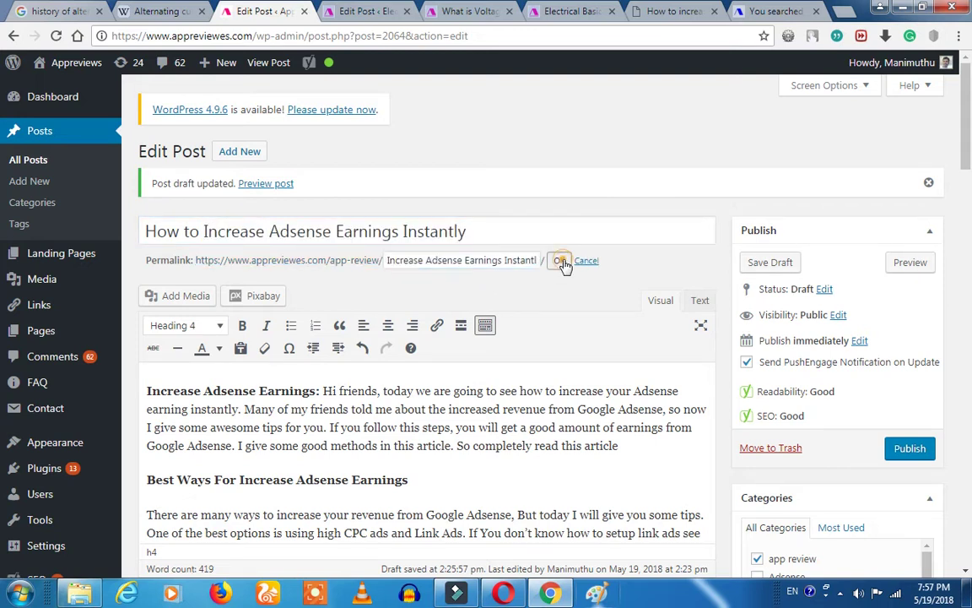
left_click(559, 260)
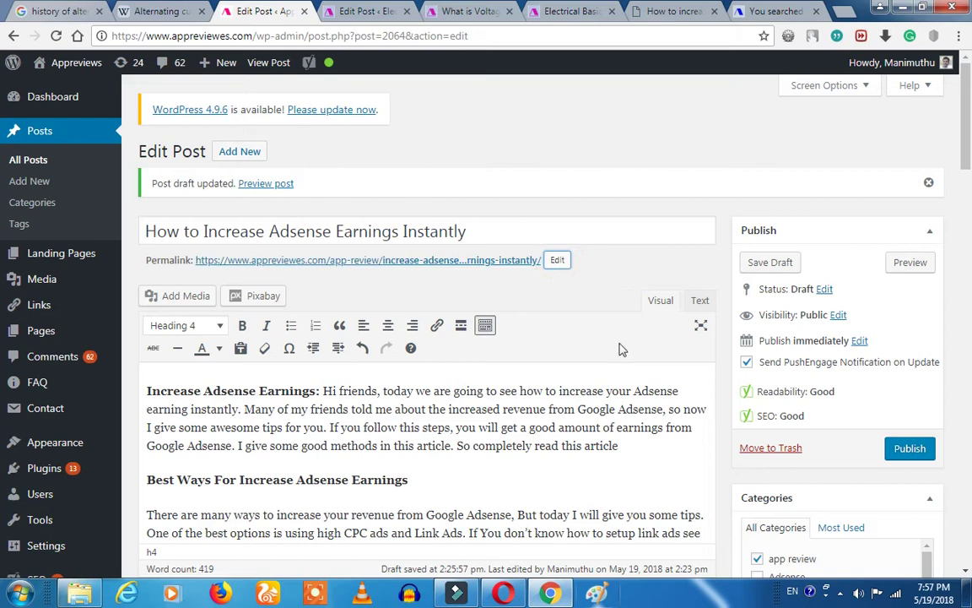
Check the remaining problems and improvements in the Yoast analysis, and open the Appreviews site in a new tab
scroll(575, 354, "down", 15)
scroll(578, 350, "down", 10)
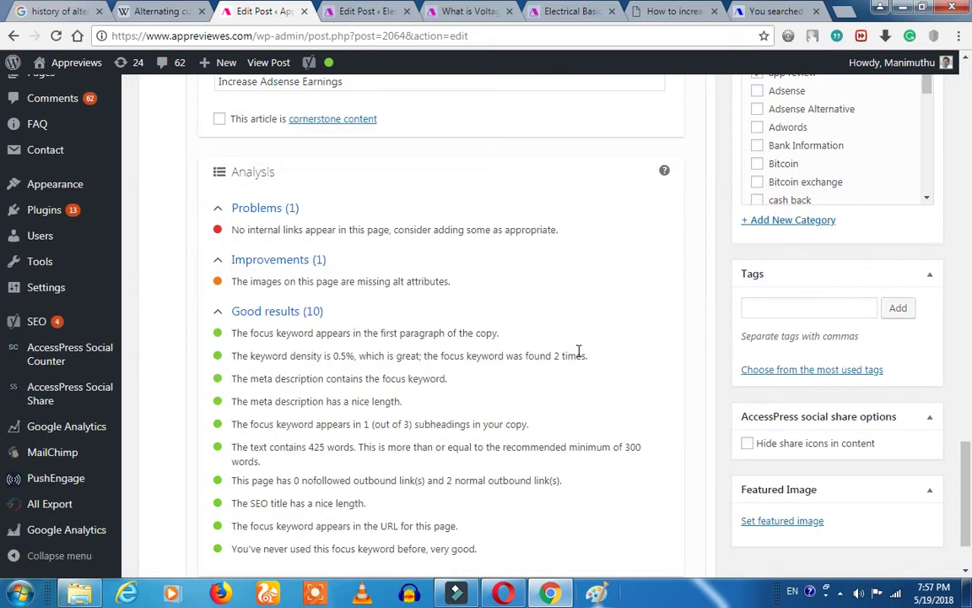
scroll(579, 352, "up", 1)
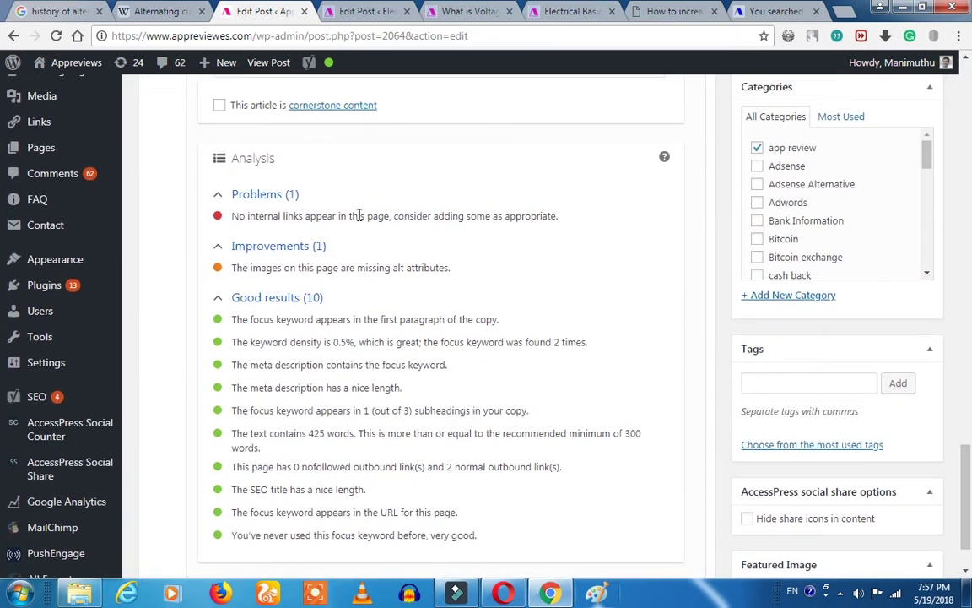
scroll(426, 326, "up", 8)
scroll(422, 320, "up", 15)
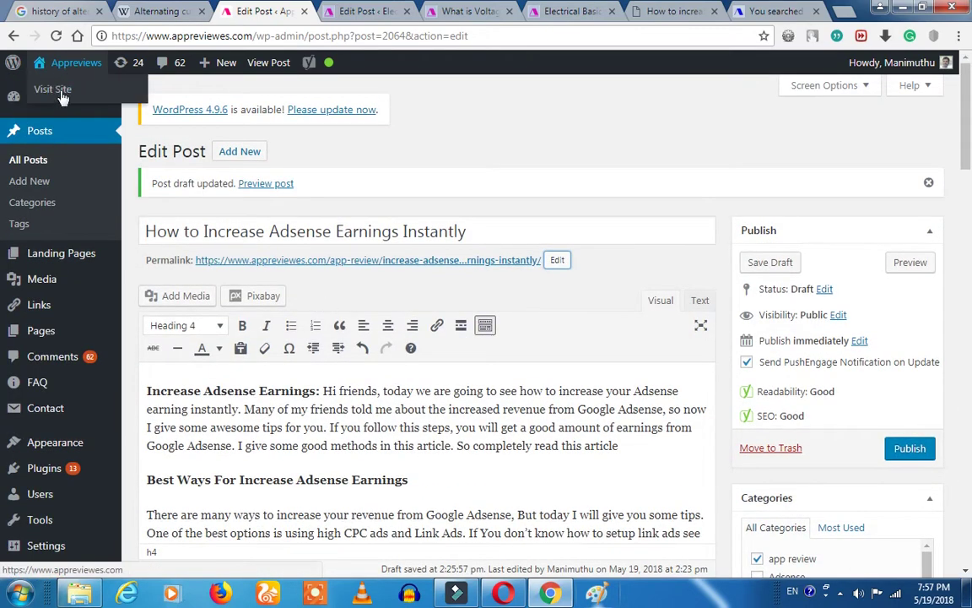
right_click(66, 91)
left_click(74, 100)
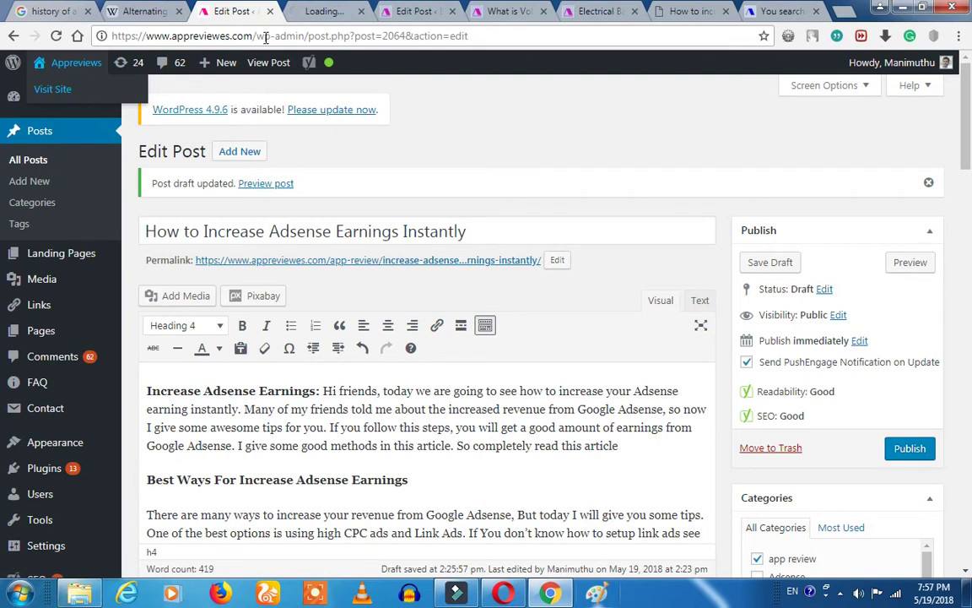
left_click(325, 11)
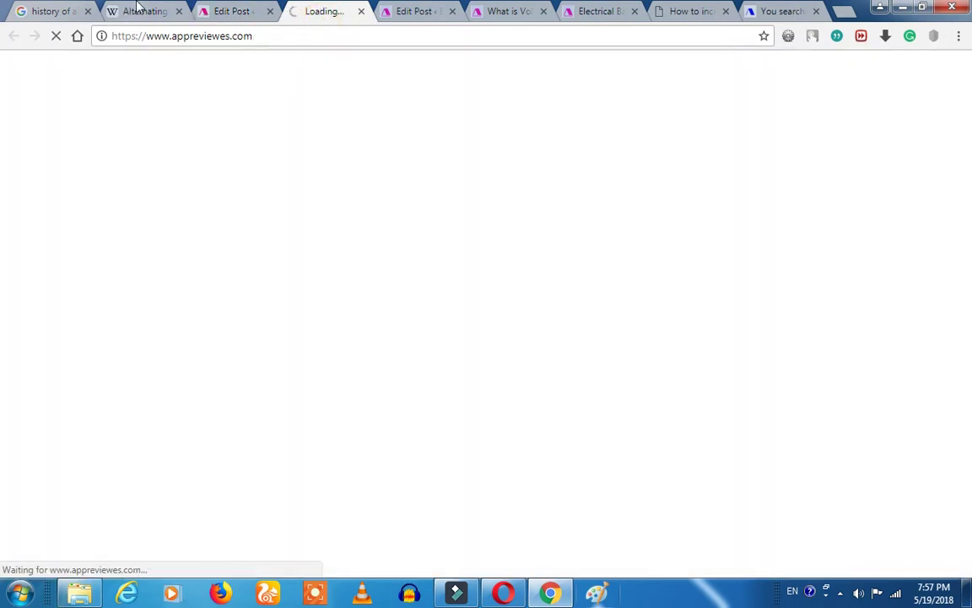
Copy the URL of the Wikipedia article on alternating current and check the Appreviews site's tab
left_click(139, 10)
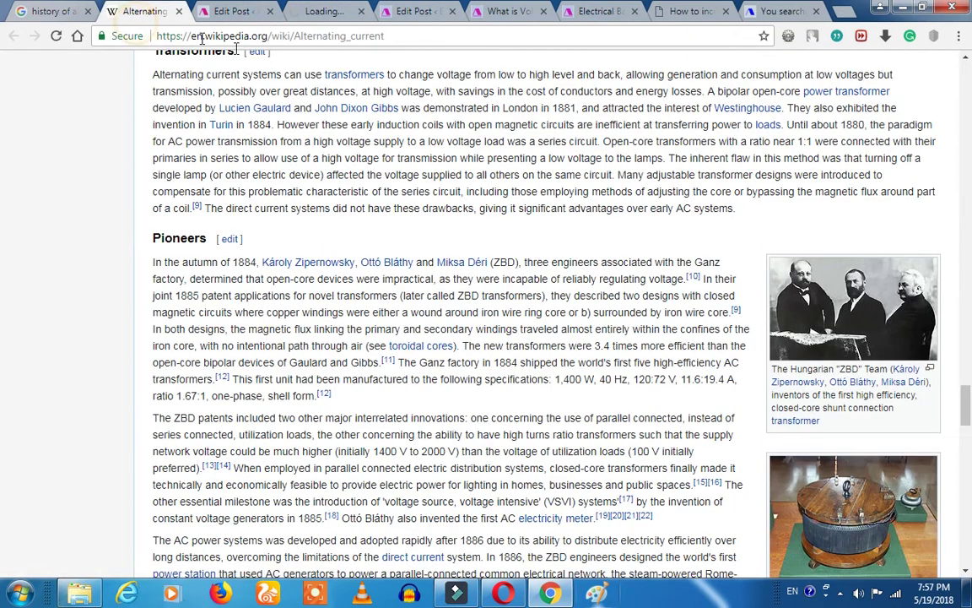
left_click_drag(382, 36, 125, 34)
key("ctrl+c")
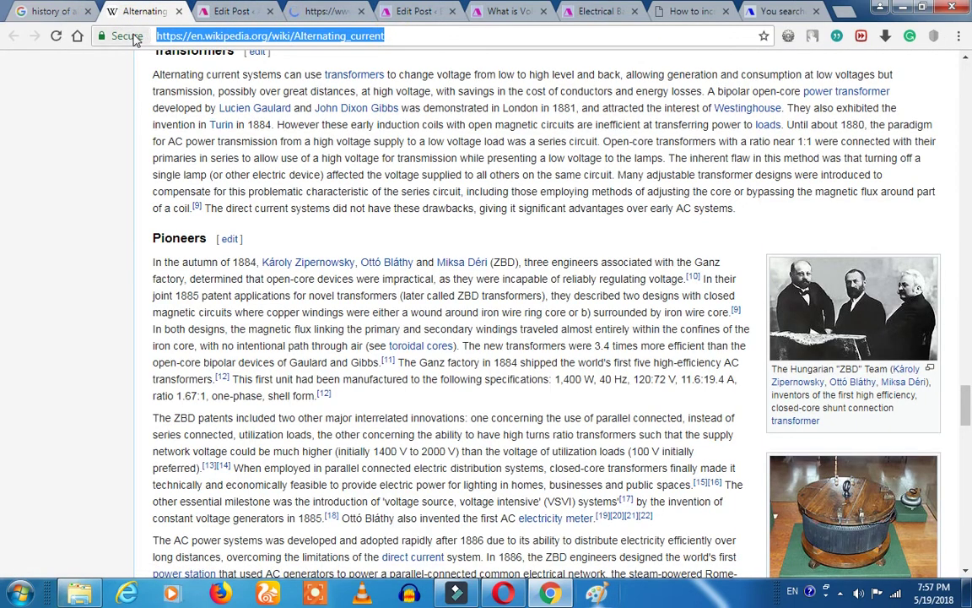
left_click(323, 11)
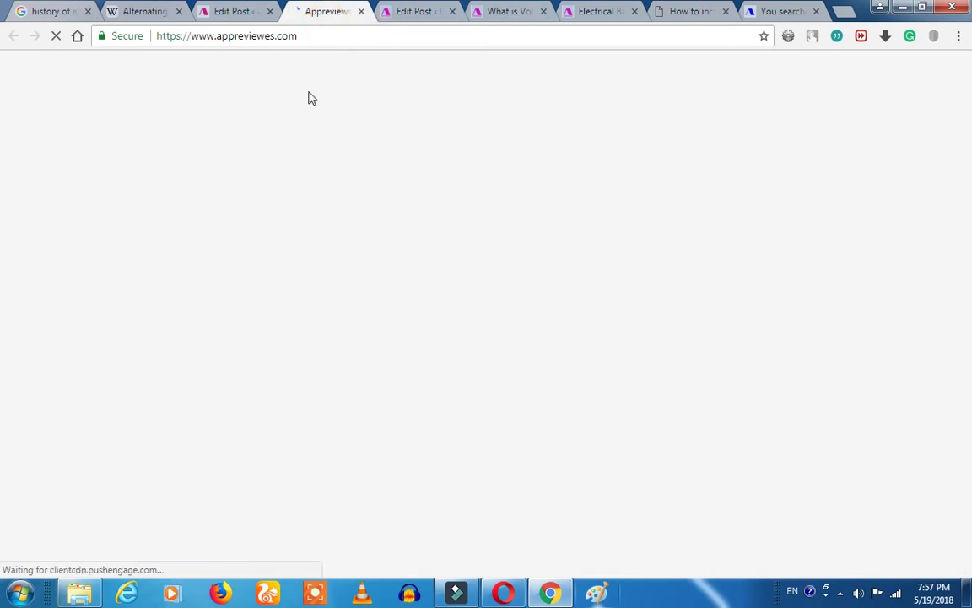
Link "revenue from Google Adsense" in the paragraph under the "Best Ways" subheading to the copied Wikipedia Alternating_current URL
left_click(246, 10)
scroll(425, 388, "down", 4)
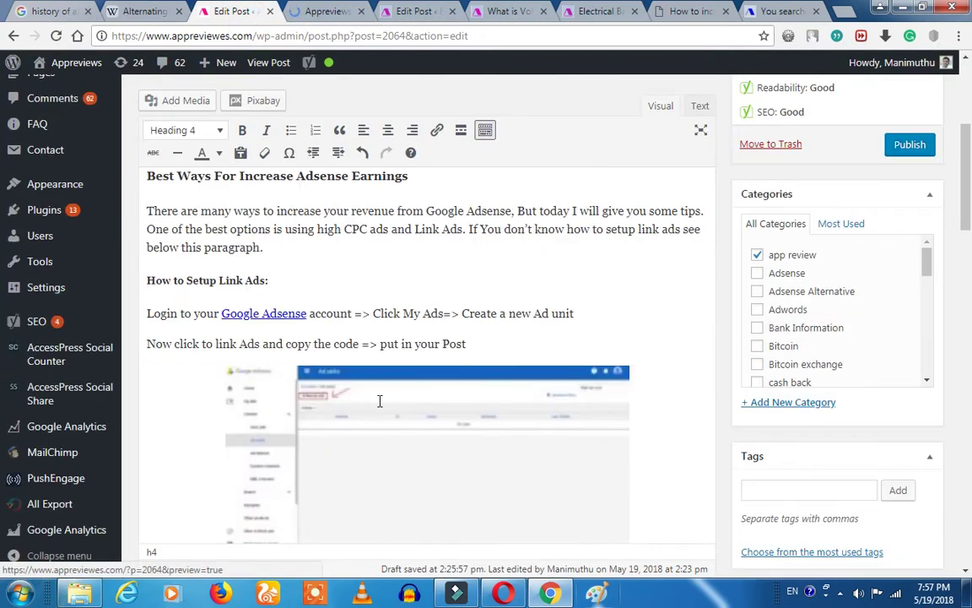
scroll(363, 371, "up", 2)
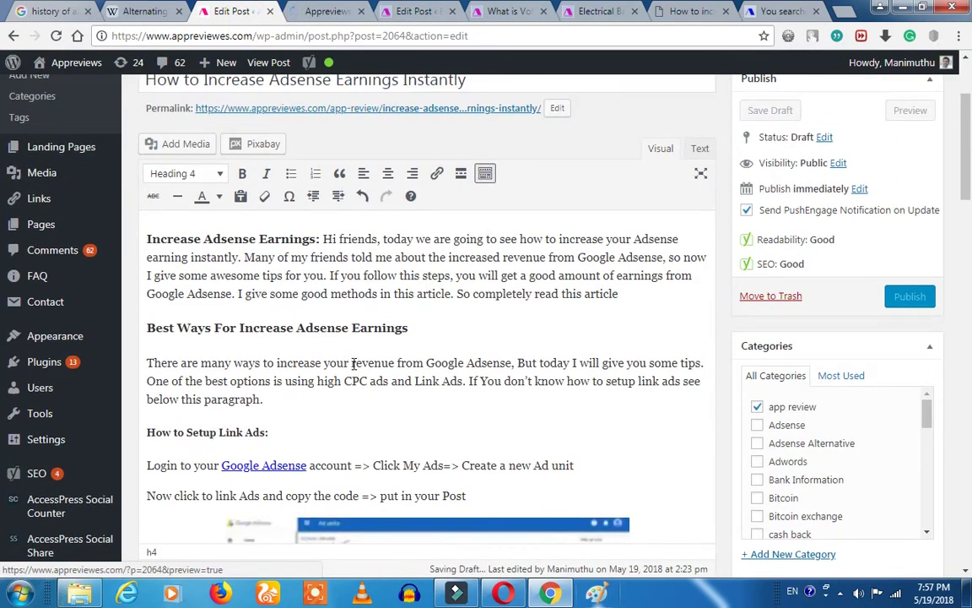
left_click_drag(351, 363, 518, 365)
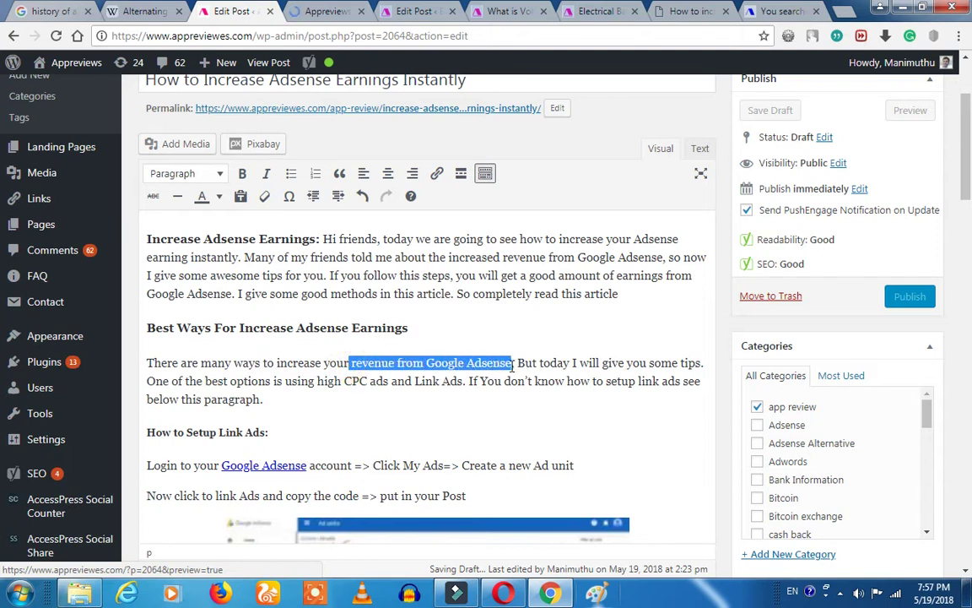
left_click(436, 173)
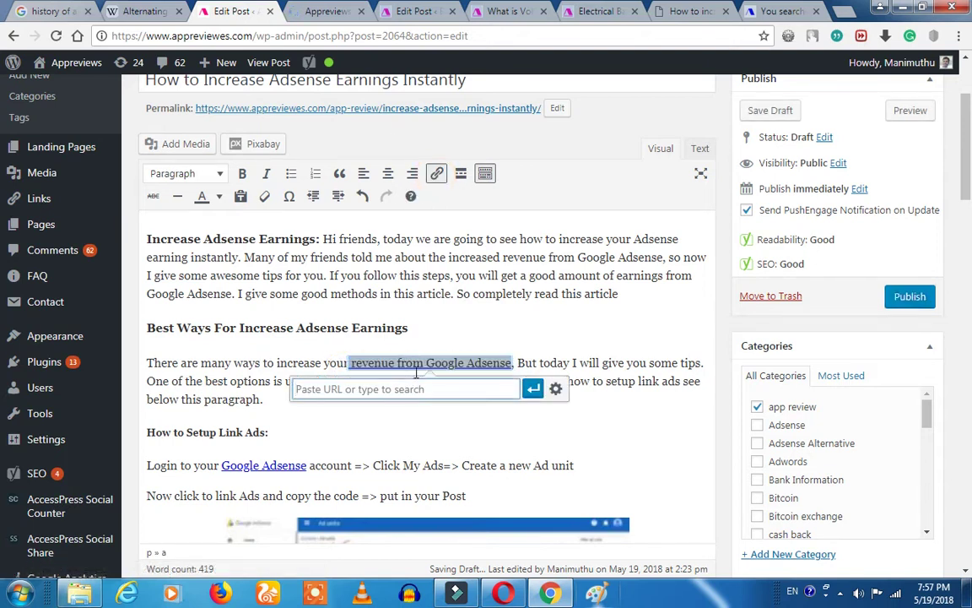
key("ctrl+v")
left_click(532, 388)
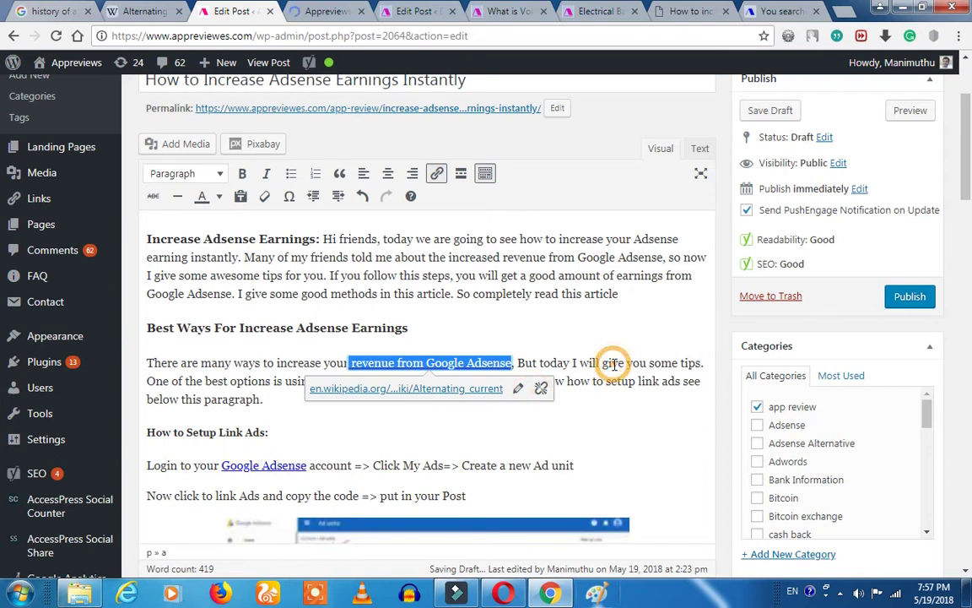
Copy the URL of the Appreviews home page and return to the Adsense post's editor
left_click(596, 364)
left_click(333, 9)
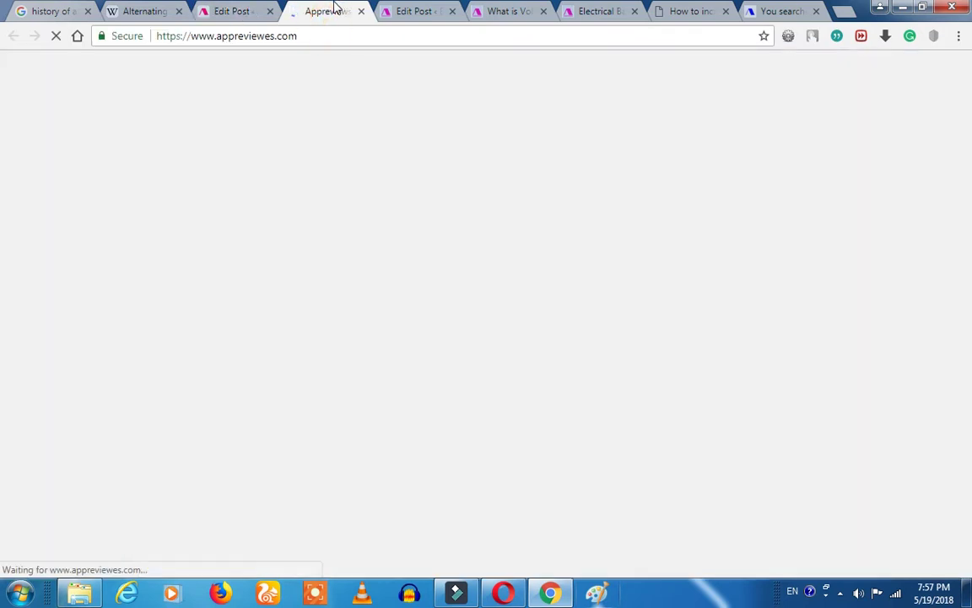
left_click(306, 35)
key("ctrl+c")
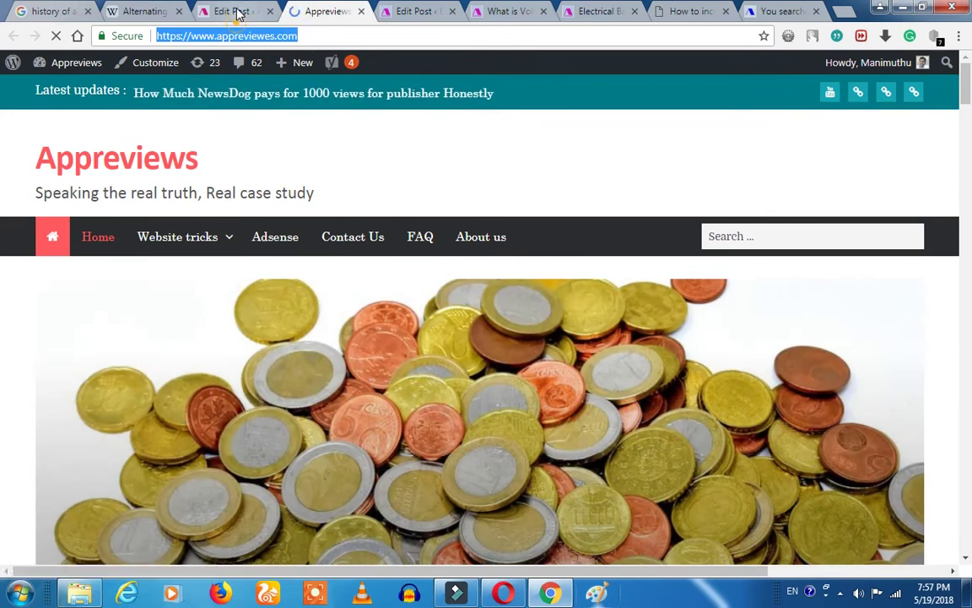
left_click(230, 12)
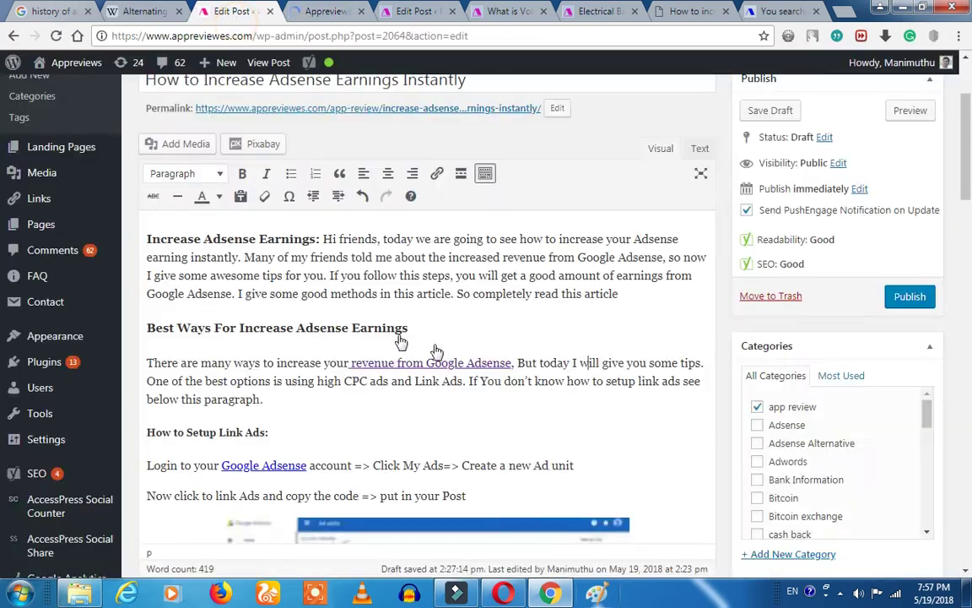
Add the line "More: read it" below the paragraph under "Enable Sensitive Ads In Your Adsense Account"
scroll(363, 401, "down", 7)
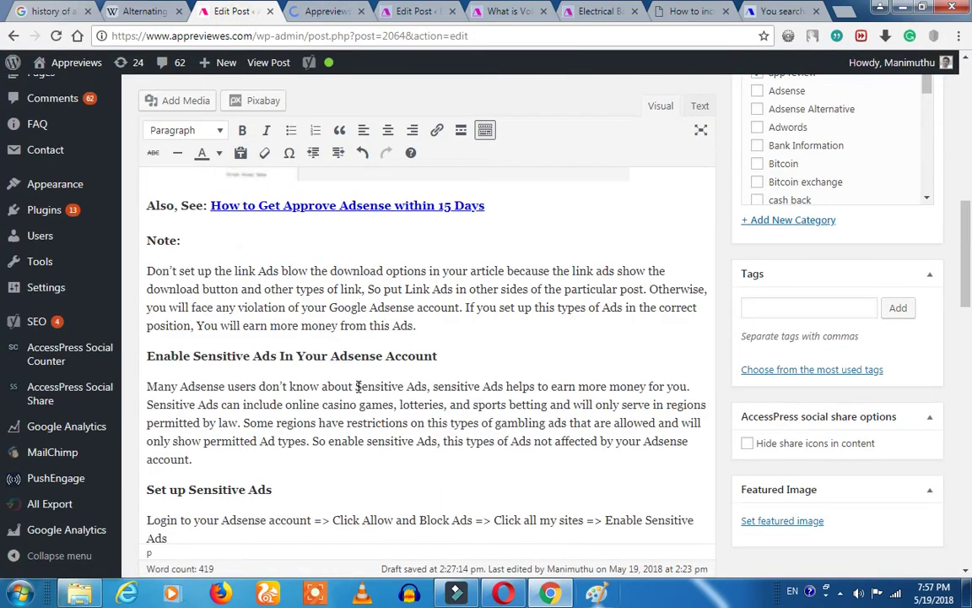
scroll(358, 386, "down", 2)
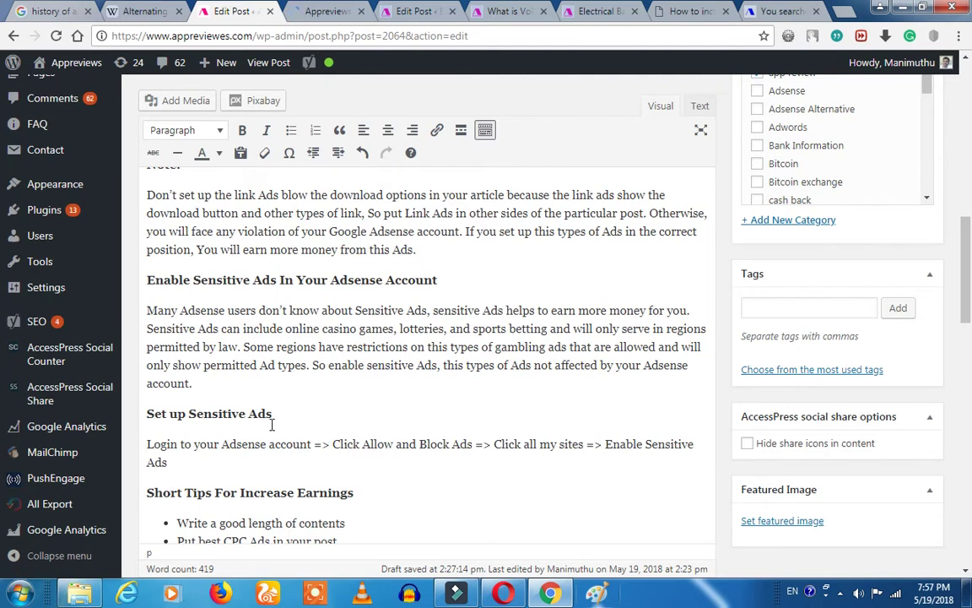
left_click(199, 384)
key("Return")
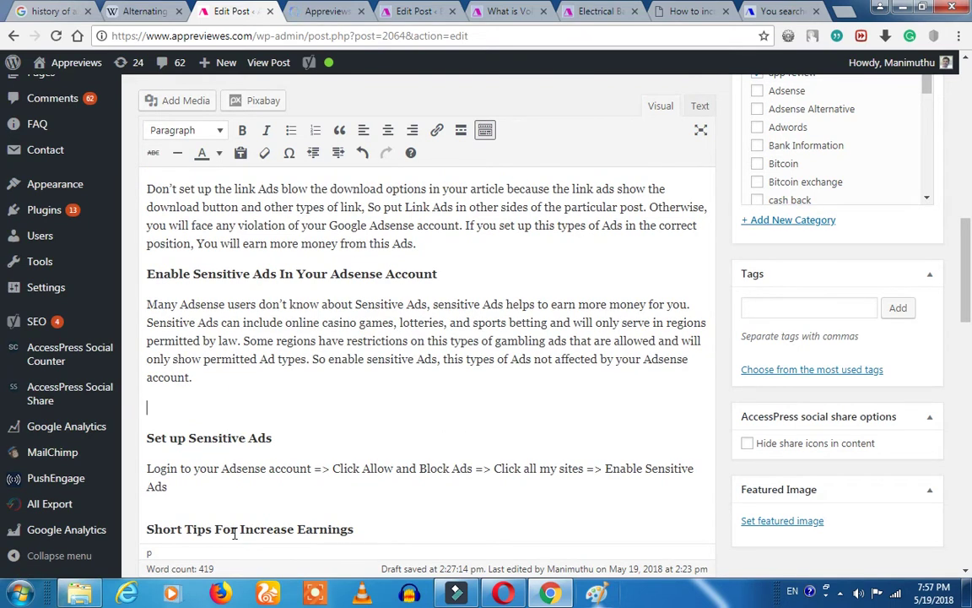
type("More:")
scroll(235, 534, "down", 1)
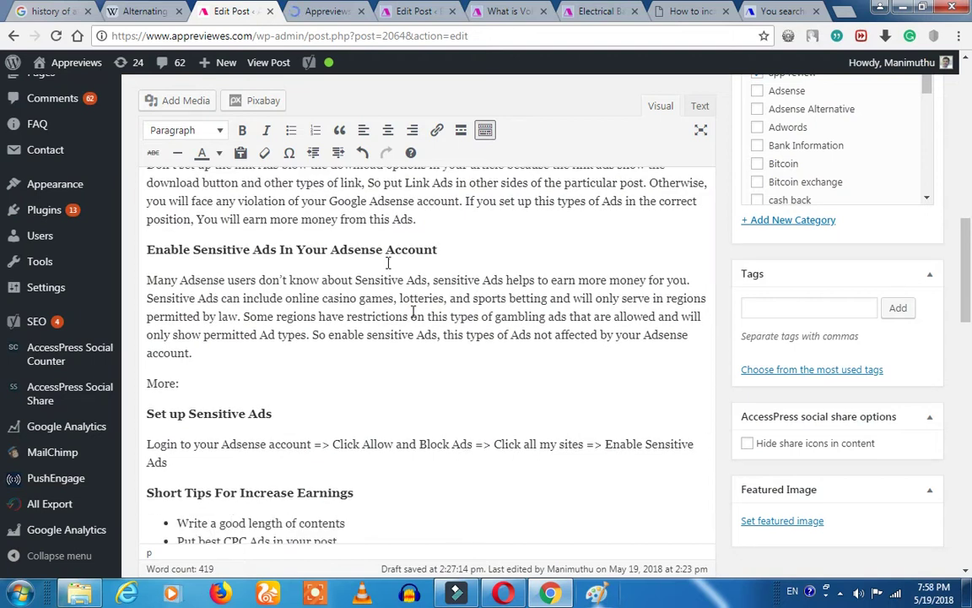
scroll(304, 397, "up", 1)
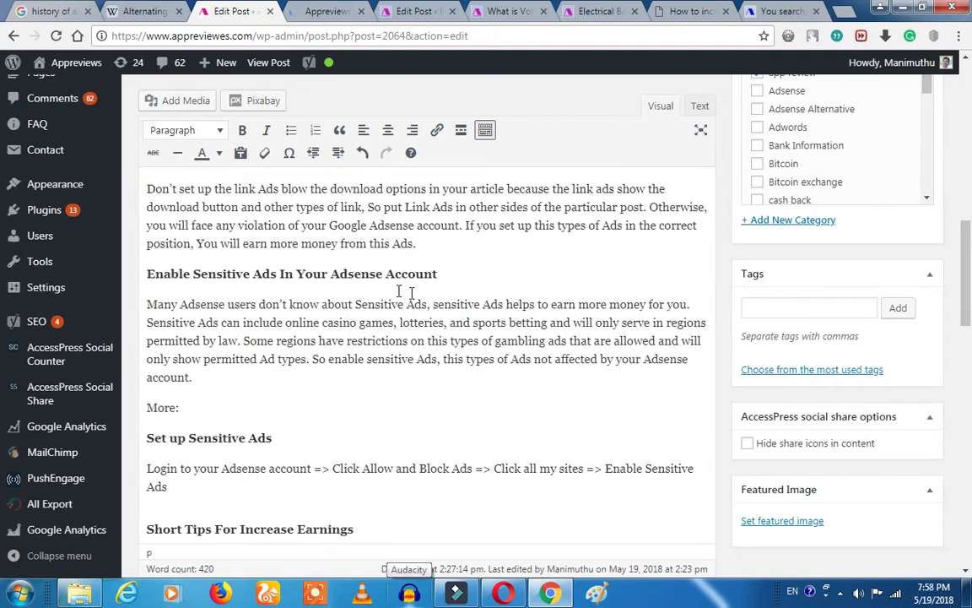
scroll(372, 354, "down", 1)
scroll(256, 443, "up", 3)
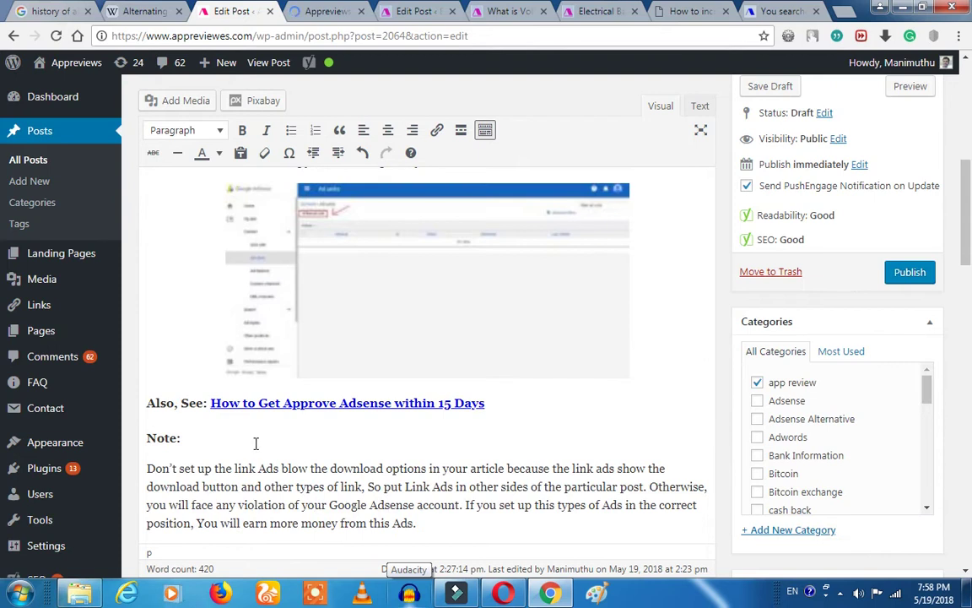
scroll(256, 444, "down", 3)
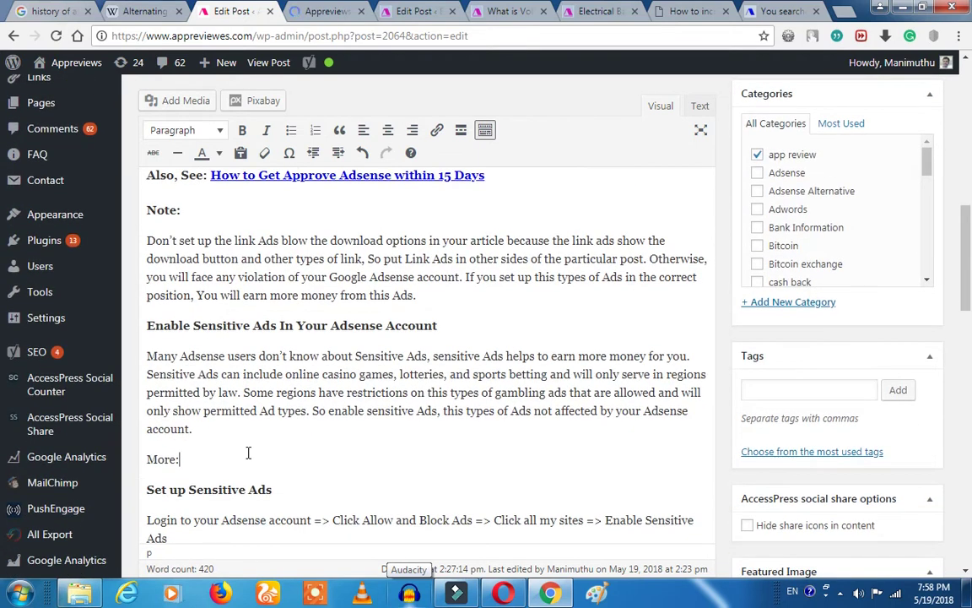
type("rea")
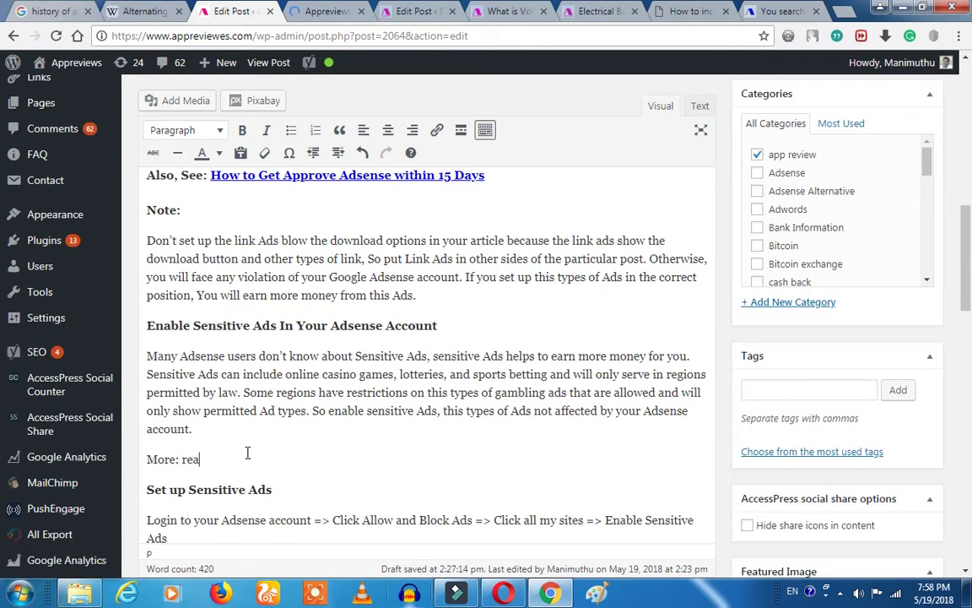
type("d it")
left_click_drag(219, 459, 182, 459)
left_click(432, 135)
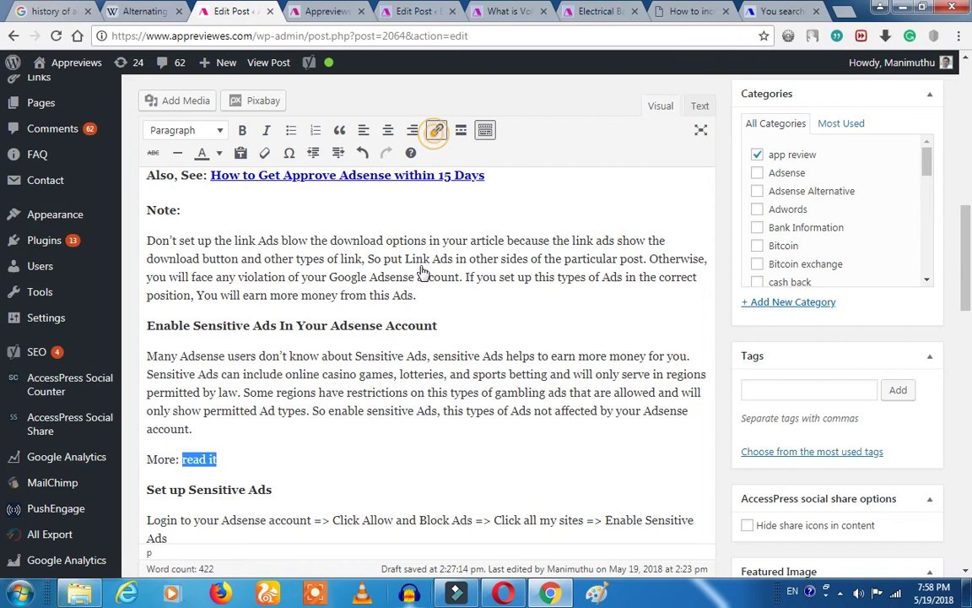
key("ctrl+v")
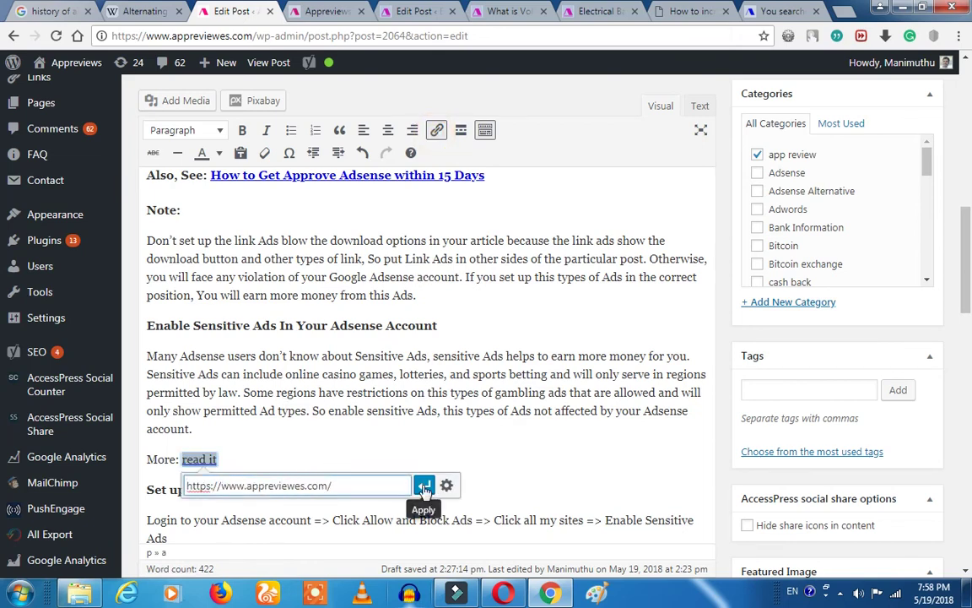
left_click(423, 485)
left_click(311, 394)
left_click(369, 413)
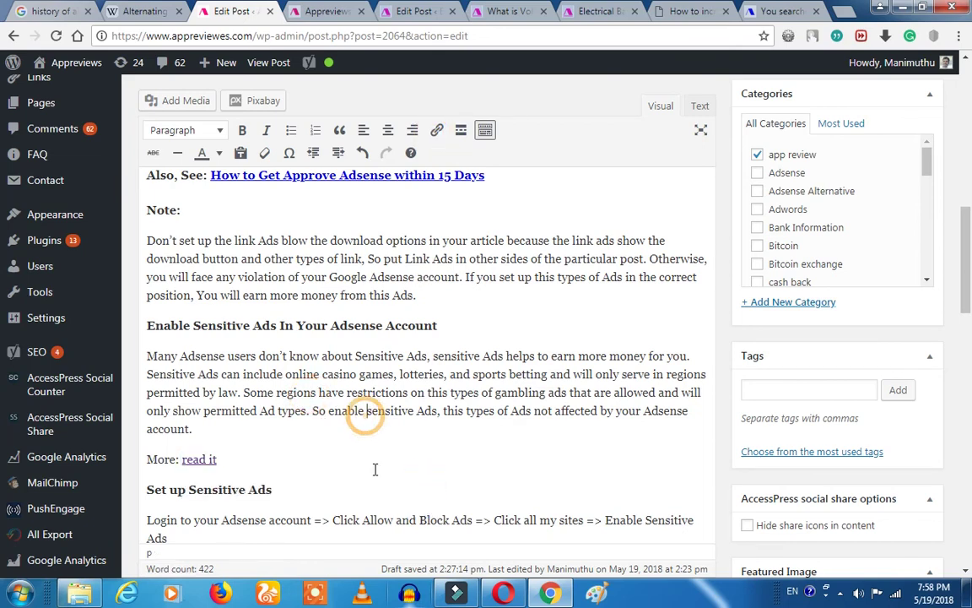
Check the remaining improvements in the Yoast analysis and open the details of the screenshot under "How to Setup Link Ads" for editing
scroll(369, 422, "down", 10)
scroll(371, 463, "down", 3)
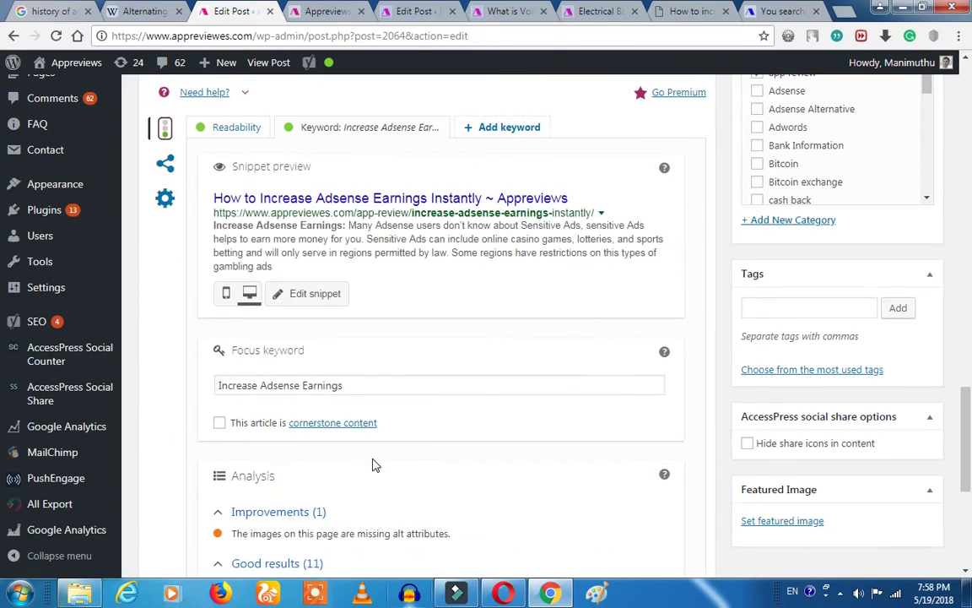
scroll(376, 465, "down", 3)
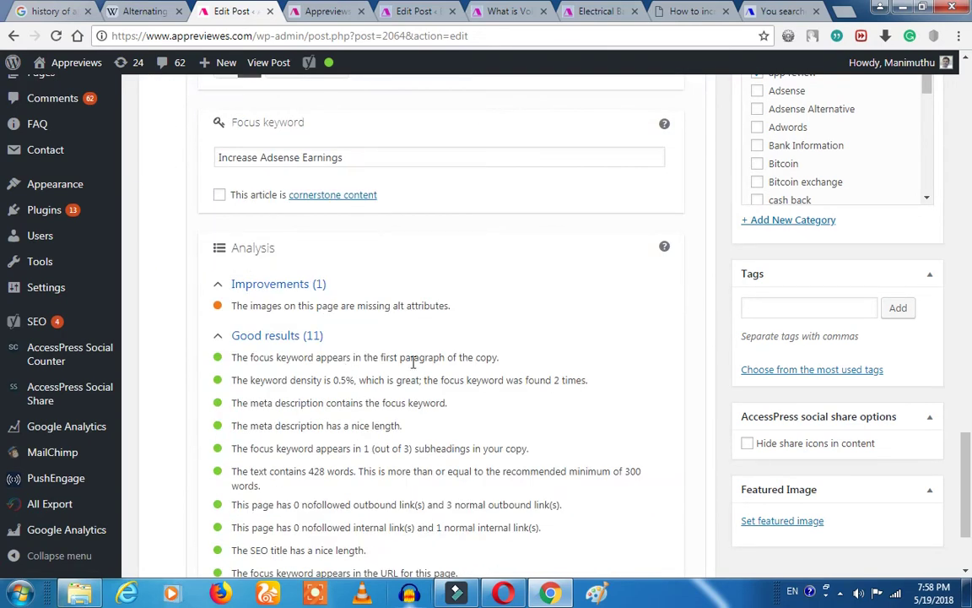
scroll(413, 397, "up", 10)
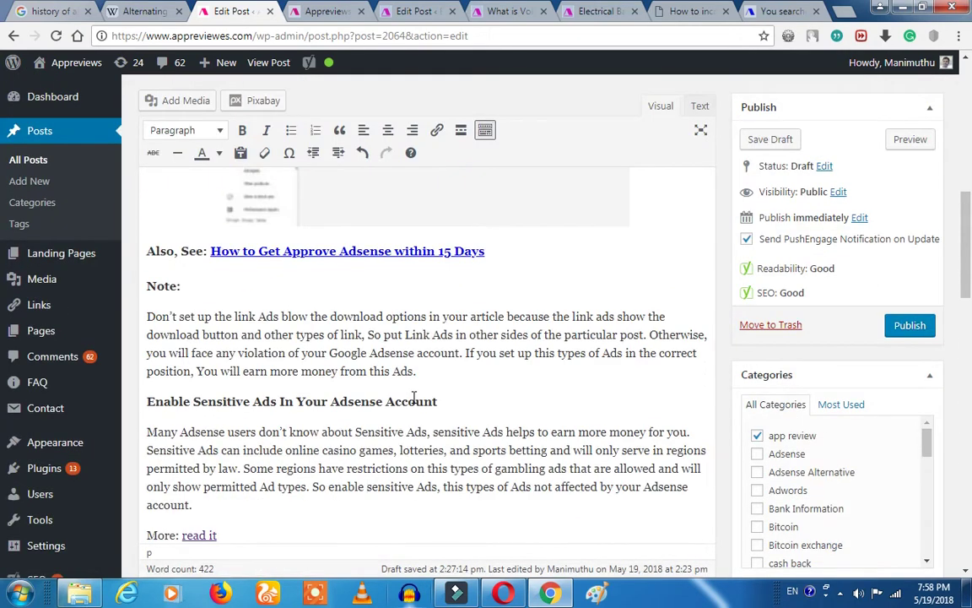
scroll(415, 397, "up", 3)
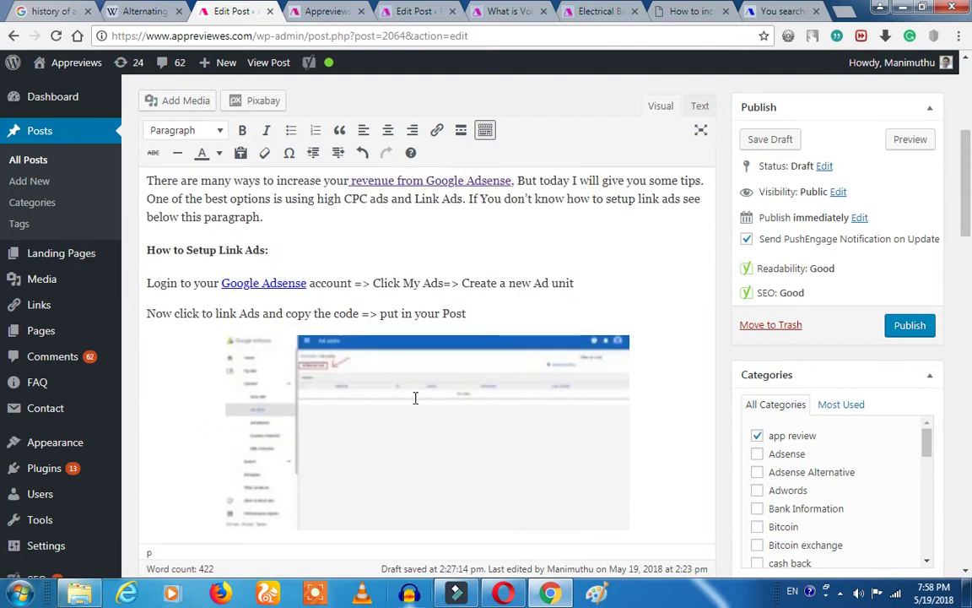
scroll(414, 396, "down", 1)
left_click(397, 366)
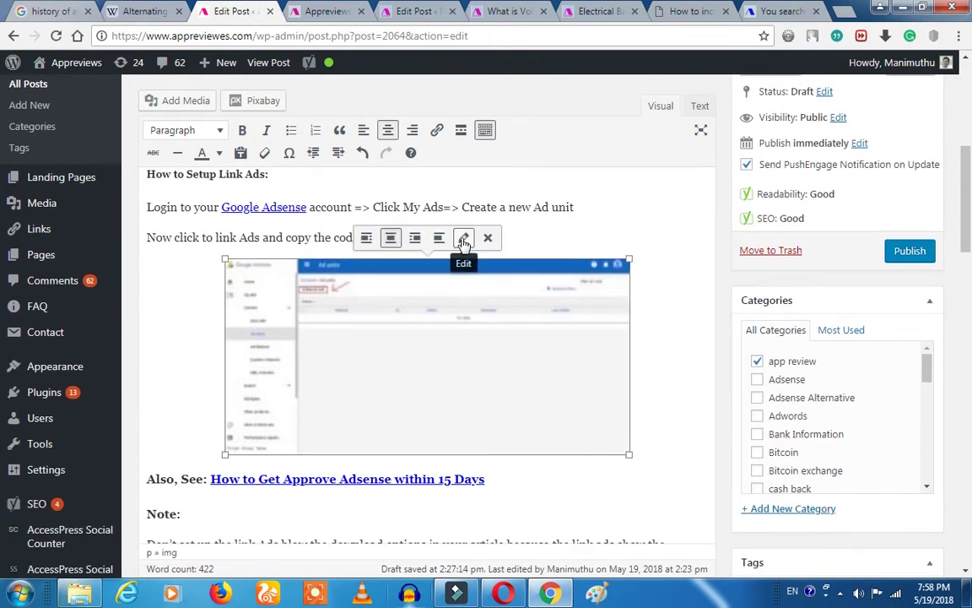
left_click(464, 238)
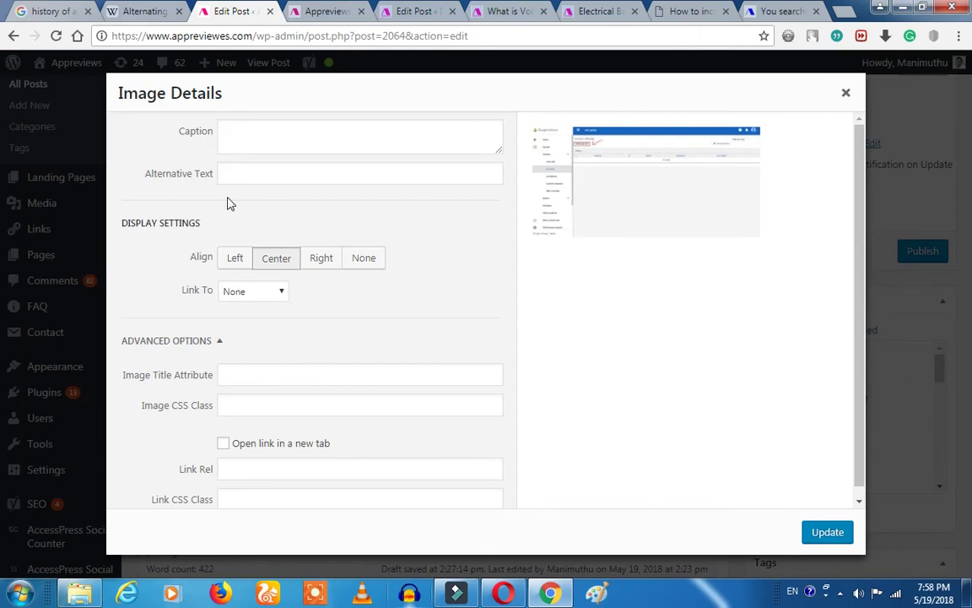
Examine the image beside the top Google result for "history of alternating current" and return to the post image's caption
left_click(52, 11)
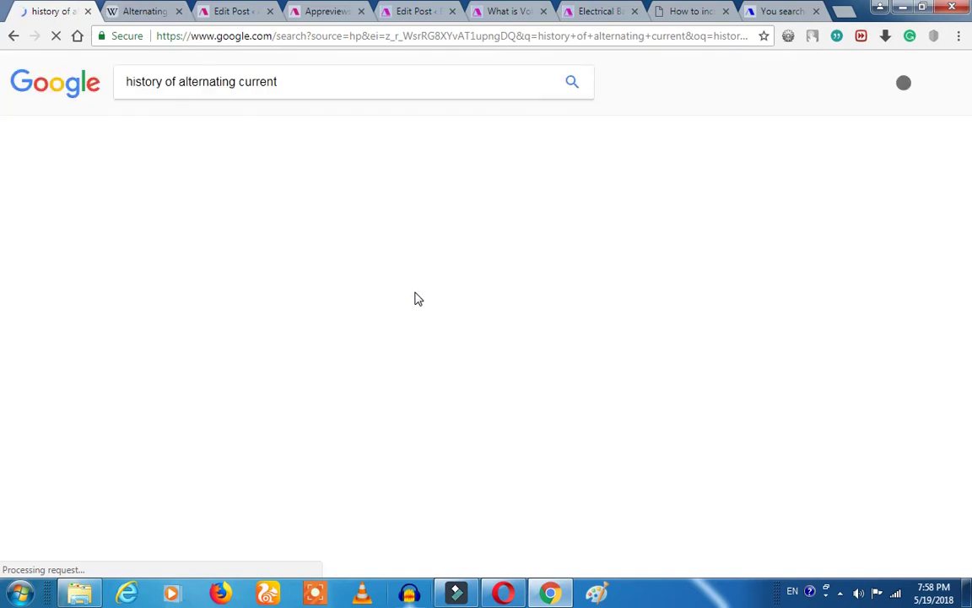
scroll(299, 311, "up", 5)
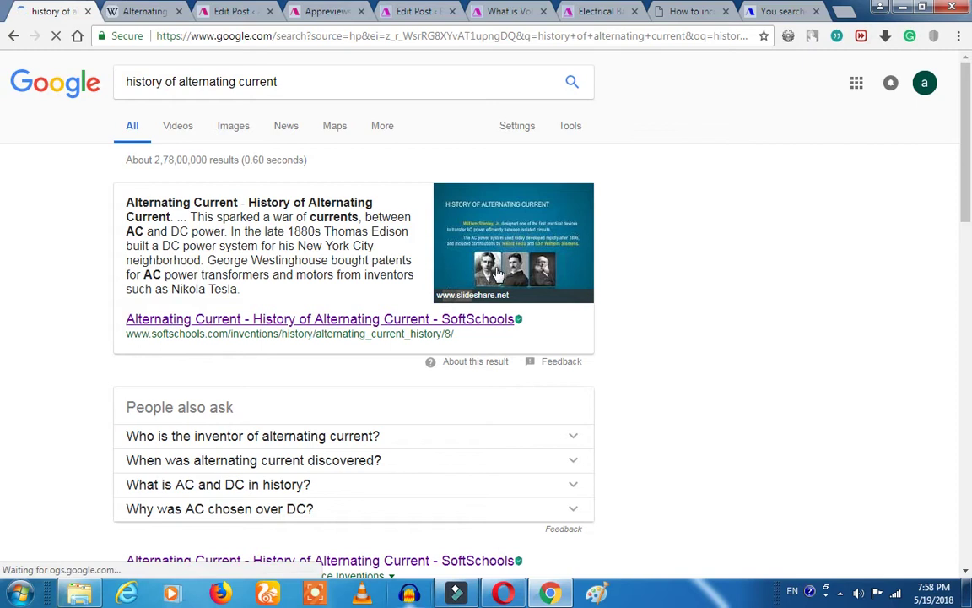
left_click(468, 300)
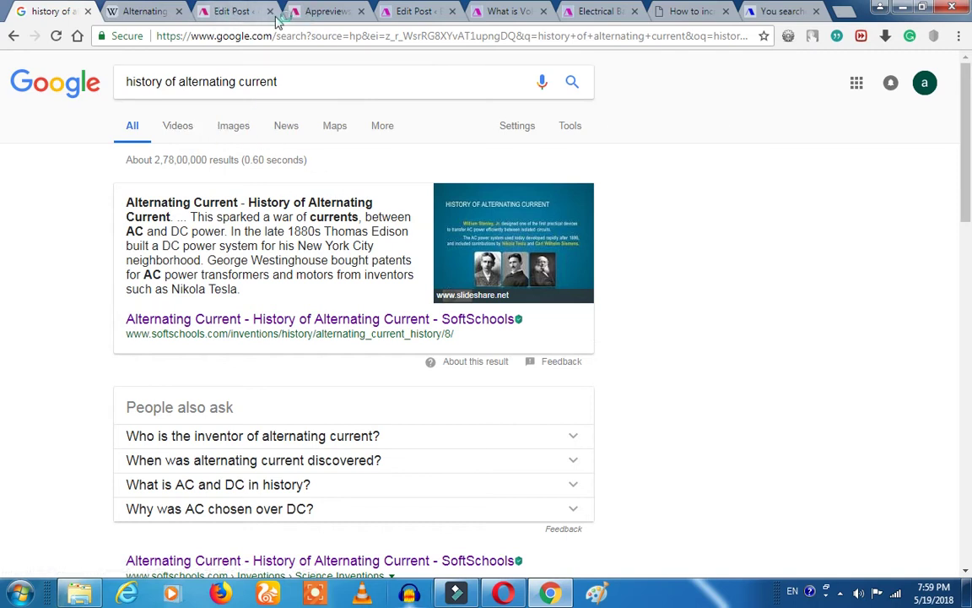
left_click(230, 11)
left_click(290, 124)
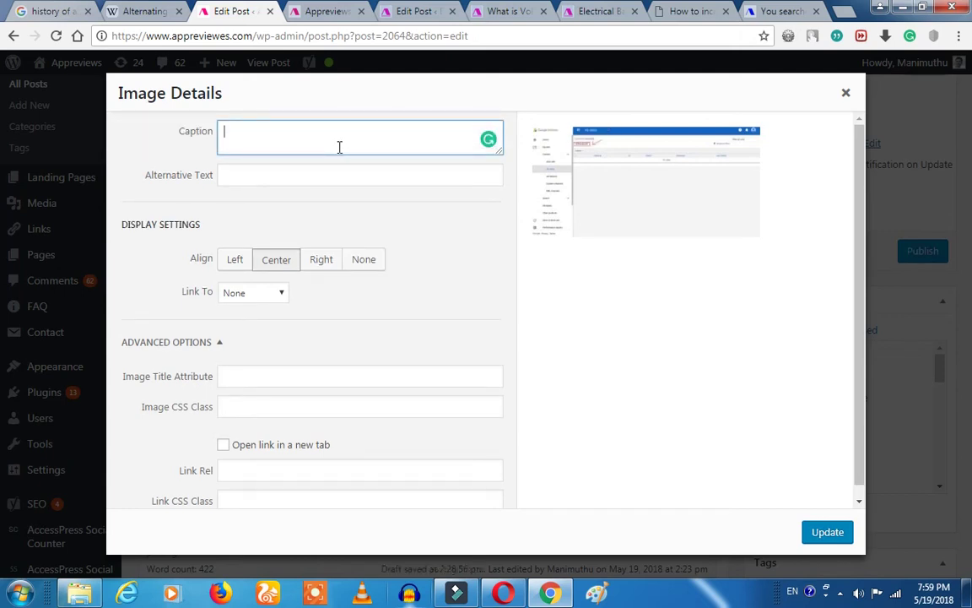
Examine the caption under the Hungarian "ZBD" Team photo in the Wikipedia article, closing the stray ad tab, and return to the post's image details
left_click(132, 10)
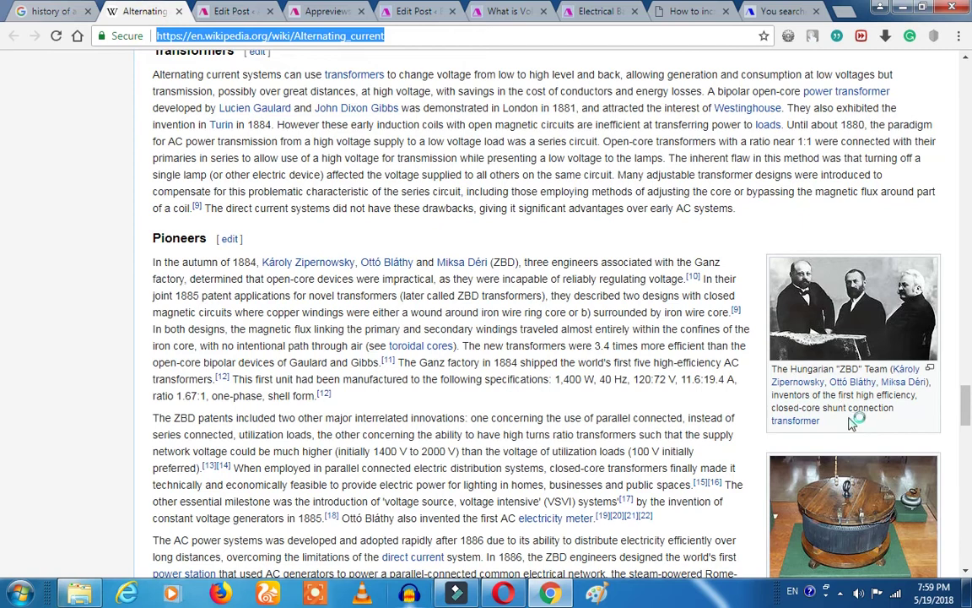
left_click_drag(832, 429, 774, 369)
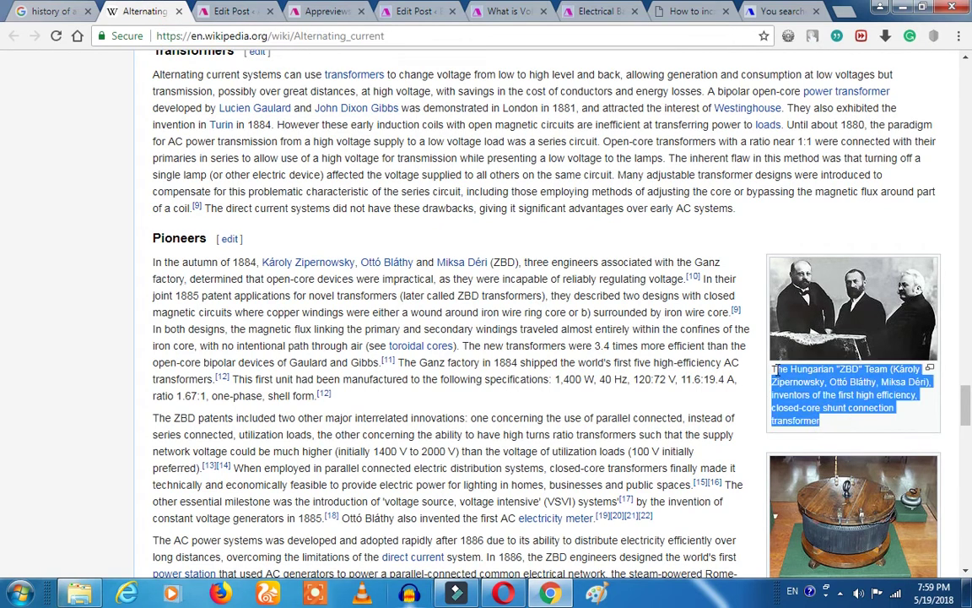
left_click(744, 403)
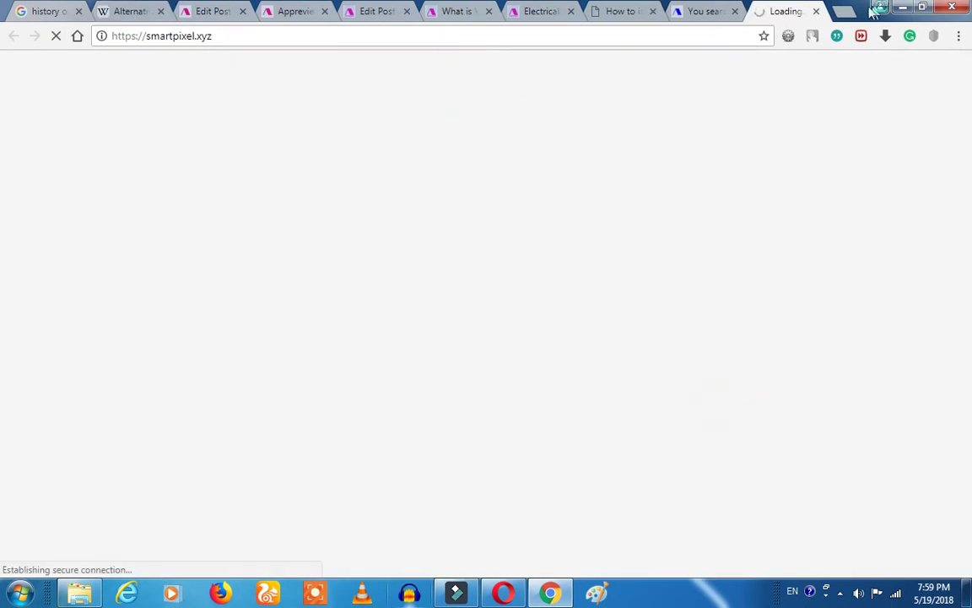
left_click(817, 13)
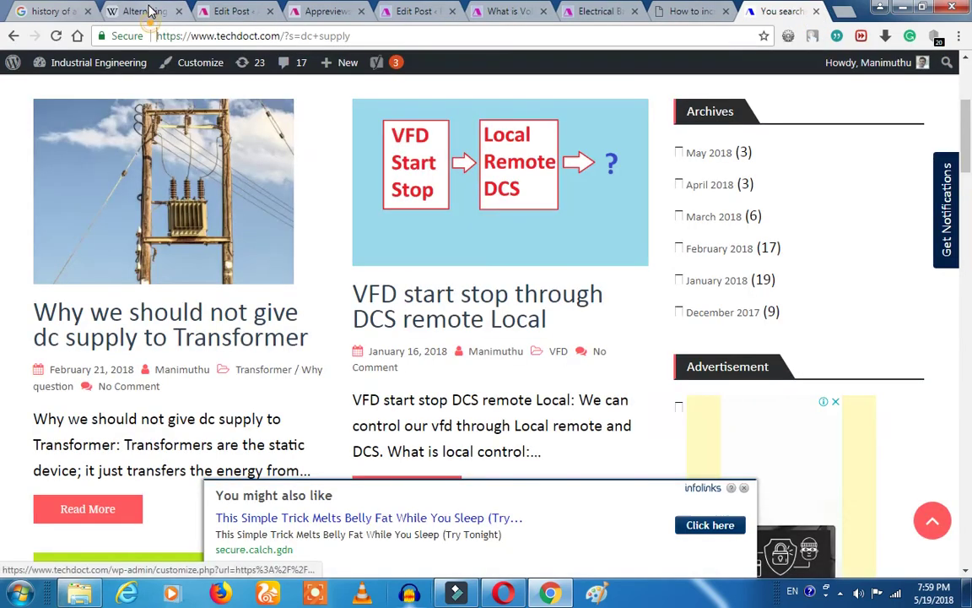
left_click(153, 12)
left_click(220, 11)
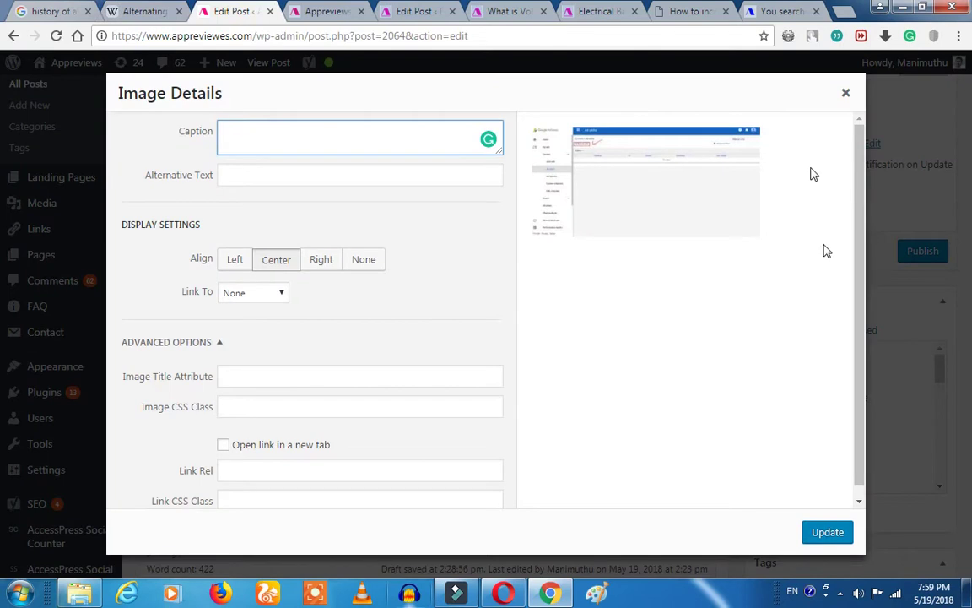
left_click(52, 11)
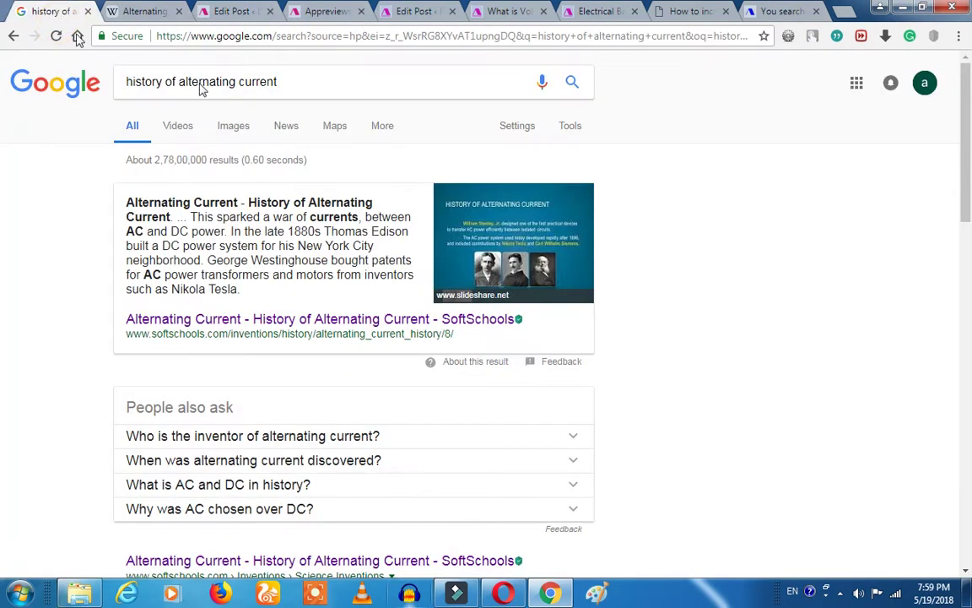
left_click(144, 12)
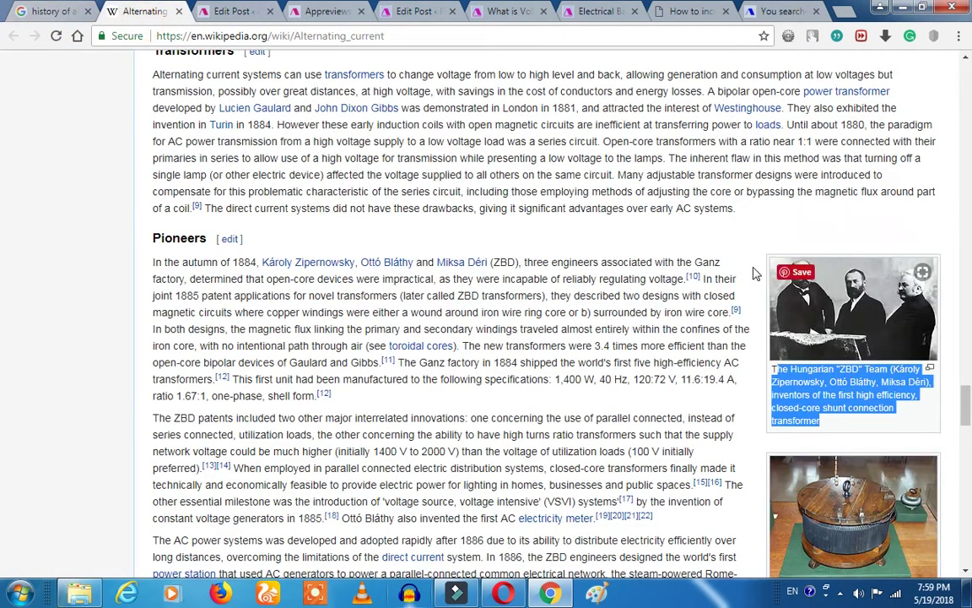
left_click(847, 434)
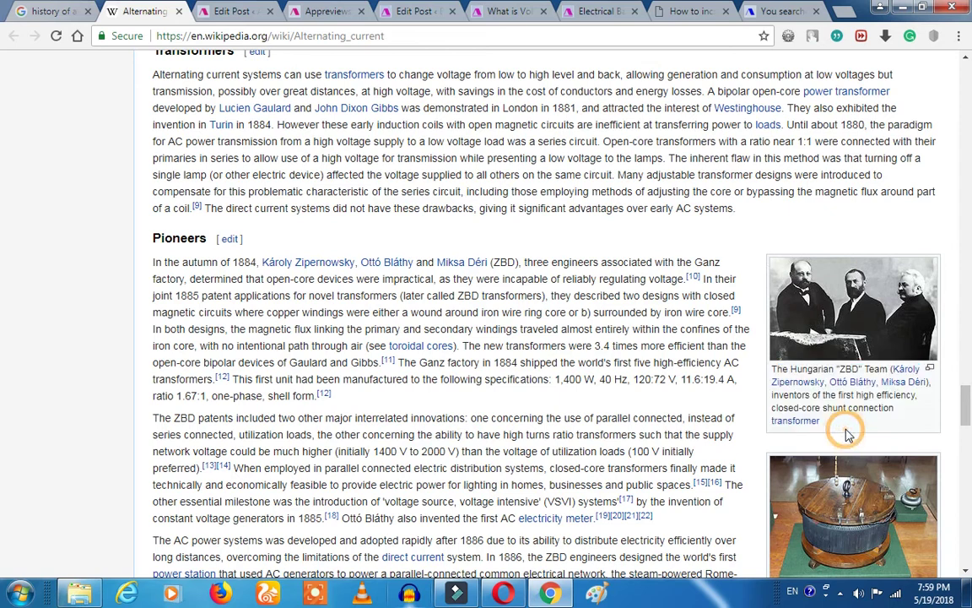
left_click(218, 13)
Set the image's caption to "Increase revenue" and its title attribute to "Increase adsense revenue", saving the image details
left_click(239, 135)
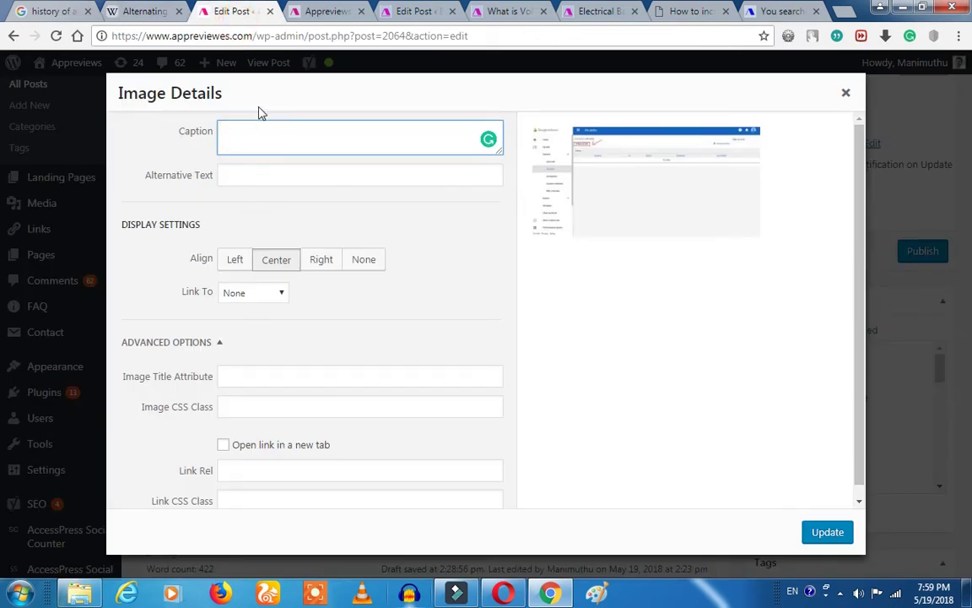
type("https://www.appreviewes.com/")
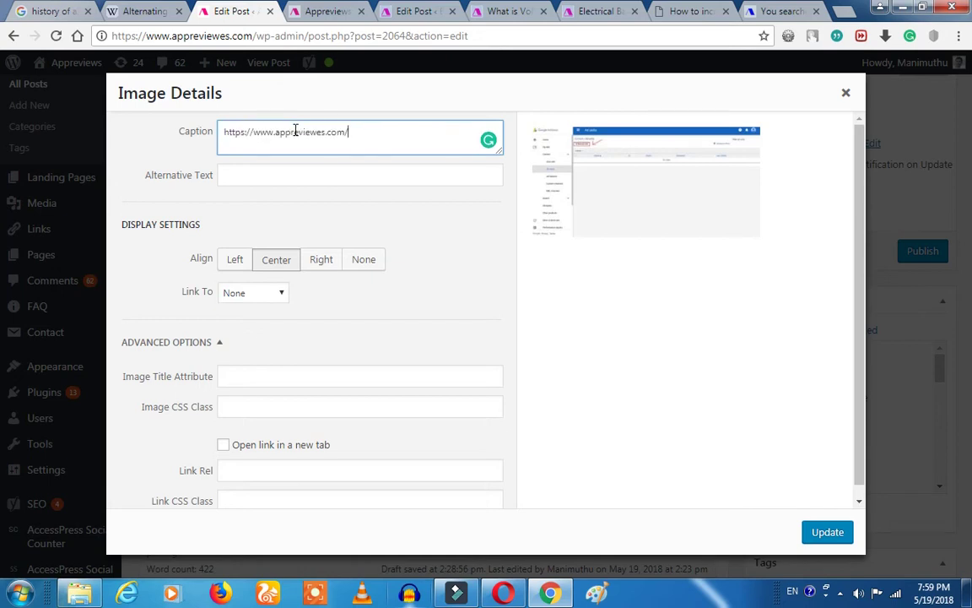
key("ctrl+z")
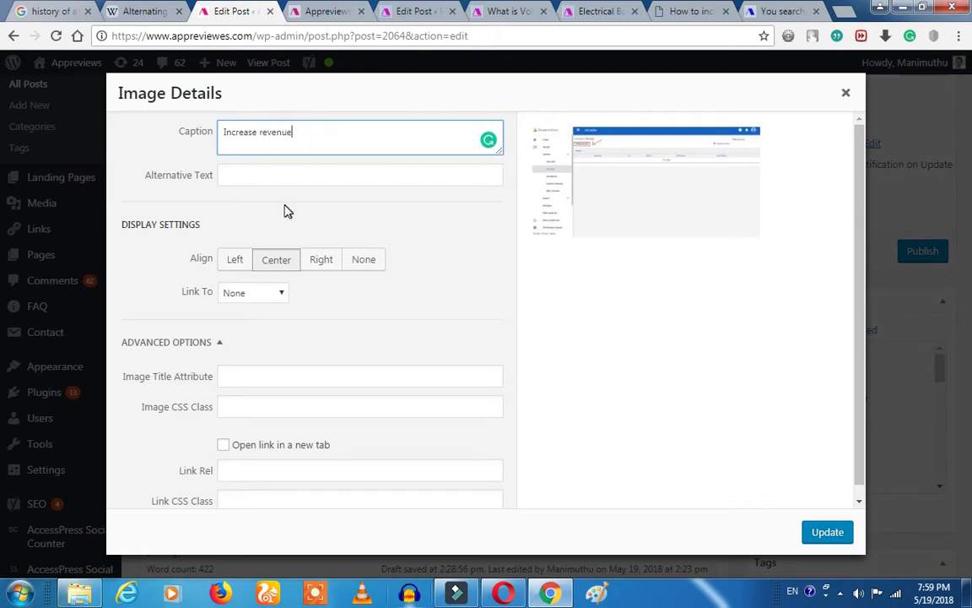
left_click(303, 374)
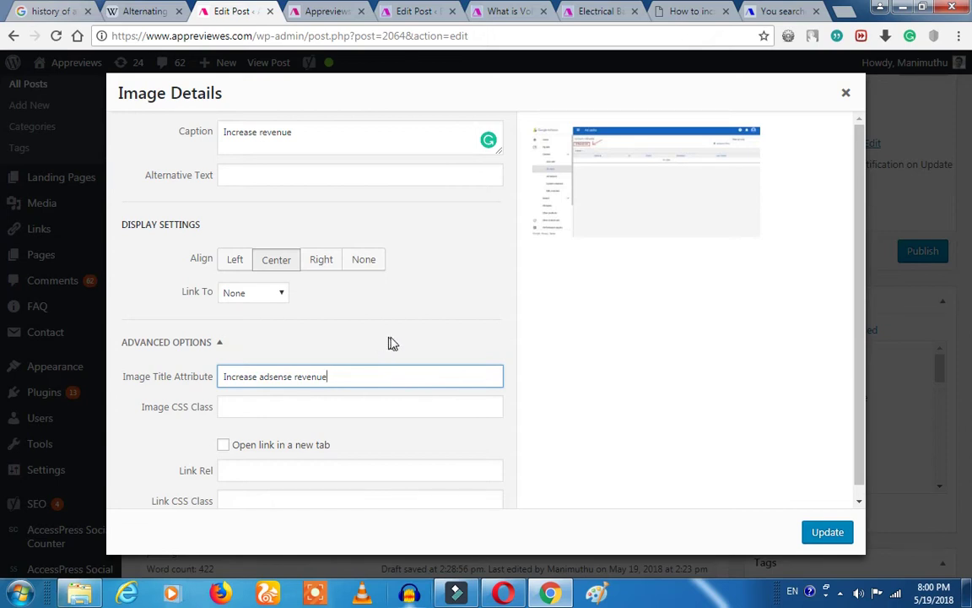
left_click(827, 534)
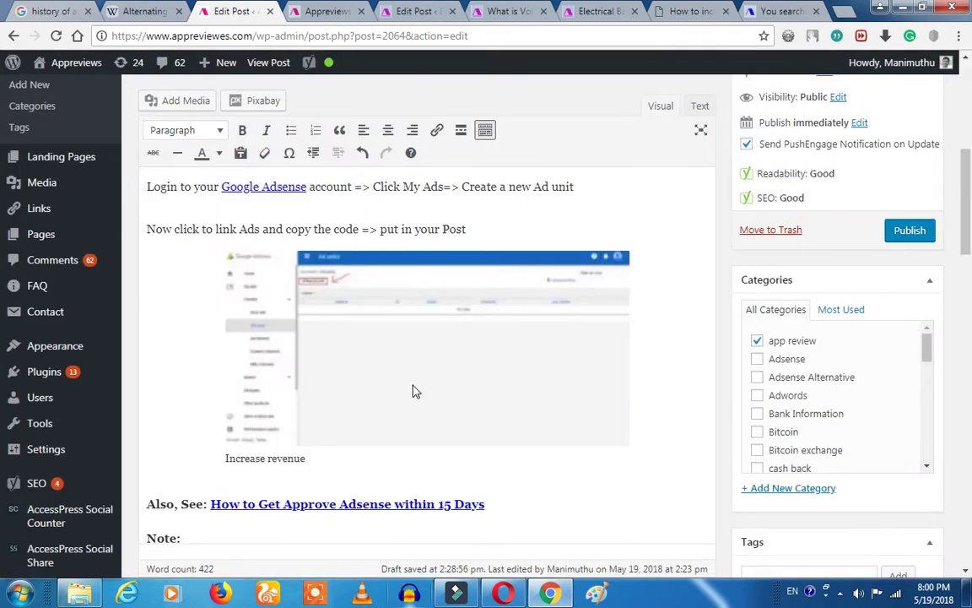
Examine the new caption under the Adsense screenshot in the post
scroll(361, 467, "down", 3)
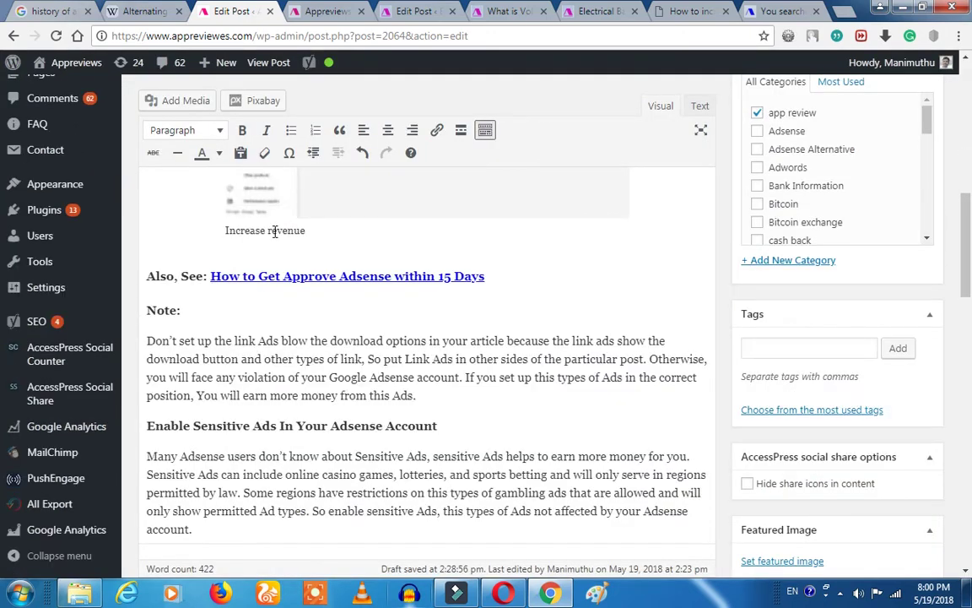
left_click(272, 232)
key("shift+Down")
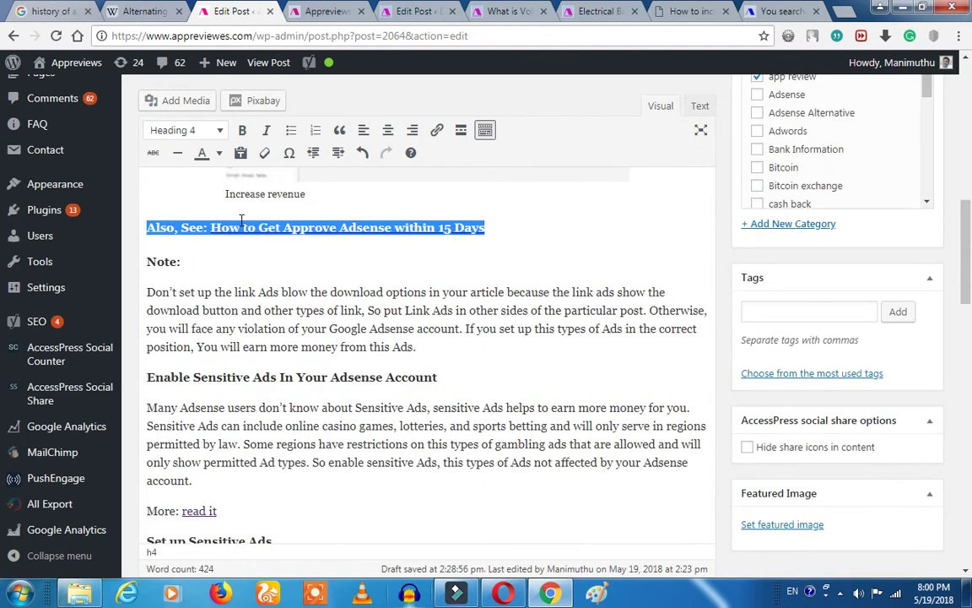
double_click(249, 194)
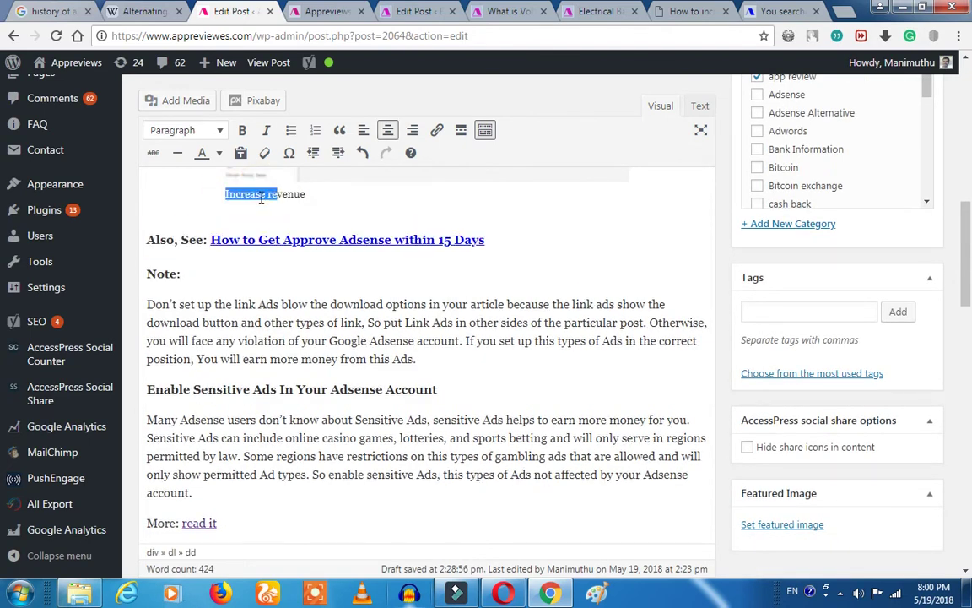
left_click(324, 288)
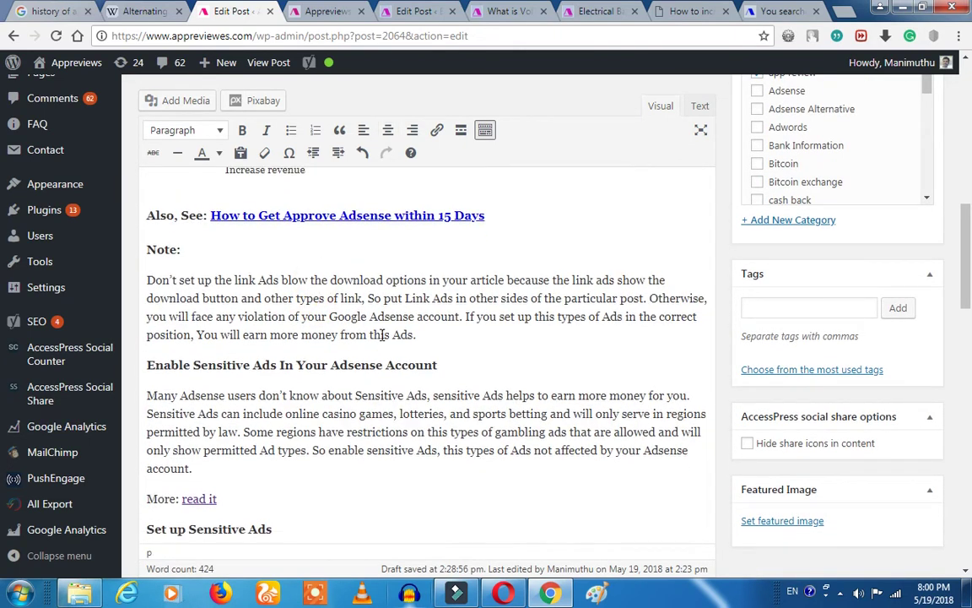
Check the remaining improvement about image alt attributes in the Yoast analysis
scroll(377, 335, "down", 12)
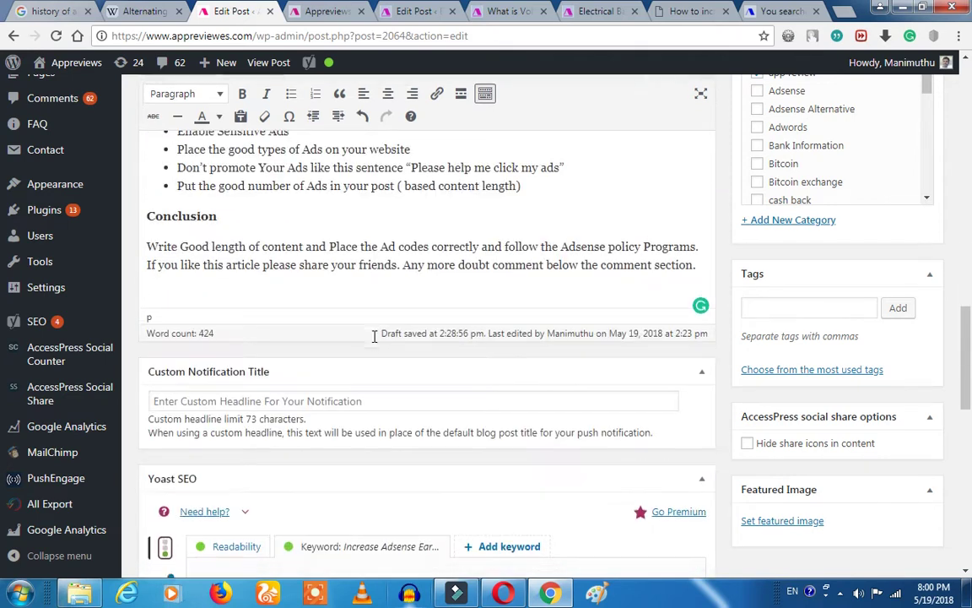
scroll(377, 343, "down", 2)
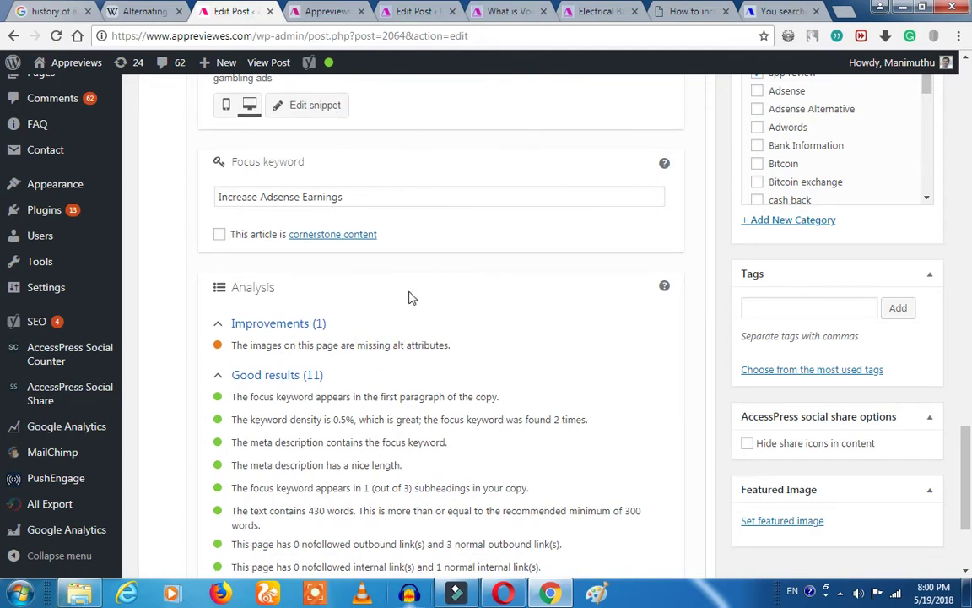
scroll(408, 295, "up", 7)
scroll(407, 274, "up", 3)
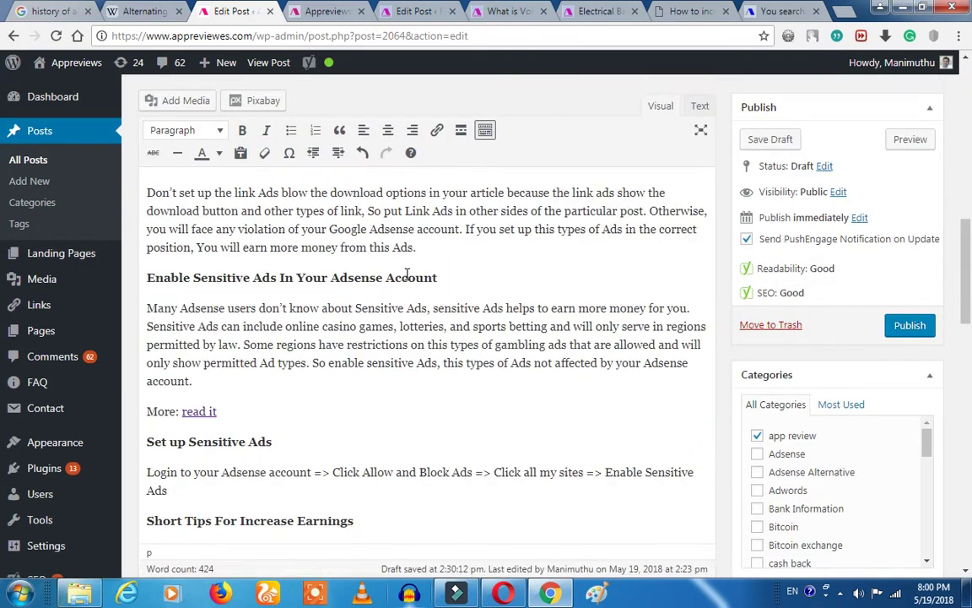
scroll(408, 278, "down", 12)
scroll(405, 279, "up", 3)
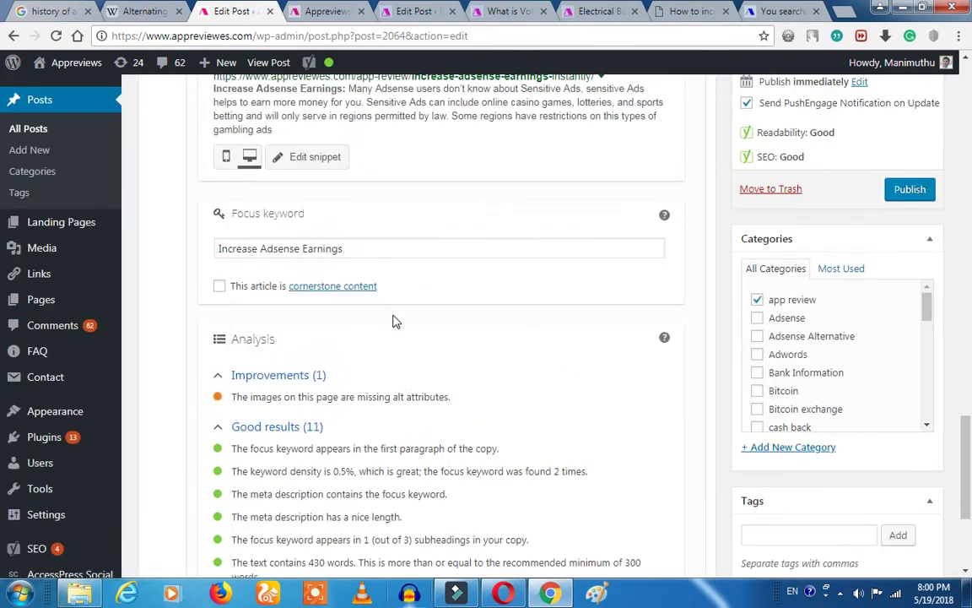
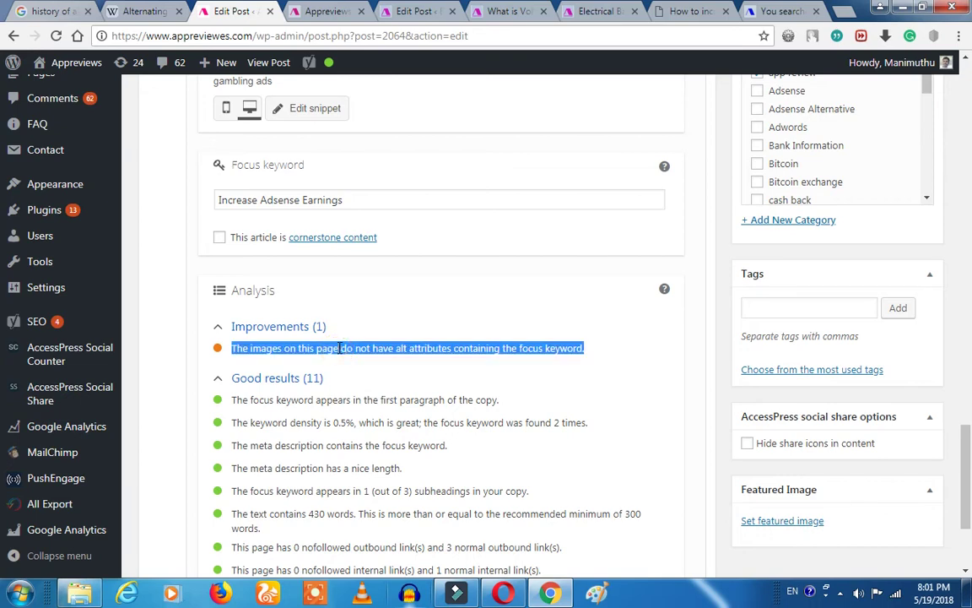
Start adding media to the post, select Popads-Installation-in-tamil.png in the library and give it the caption "Incresae"
scroll(380, 372, "up", 15)
scroll(382, 368, "up", 7)
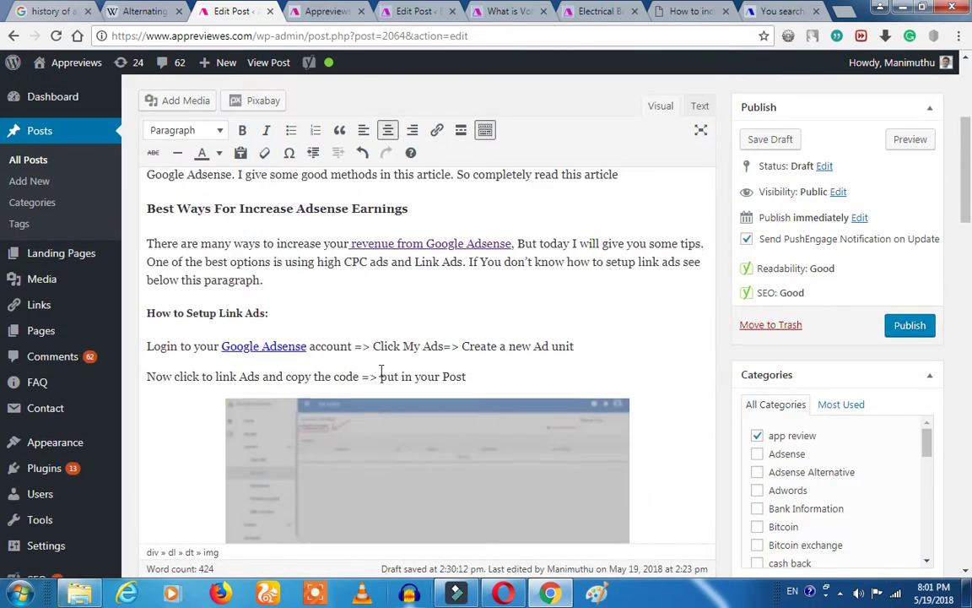
scroll(379, 369, "down", 6)
left_click(179, 104)
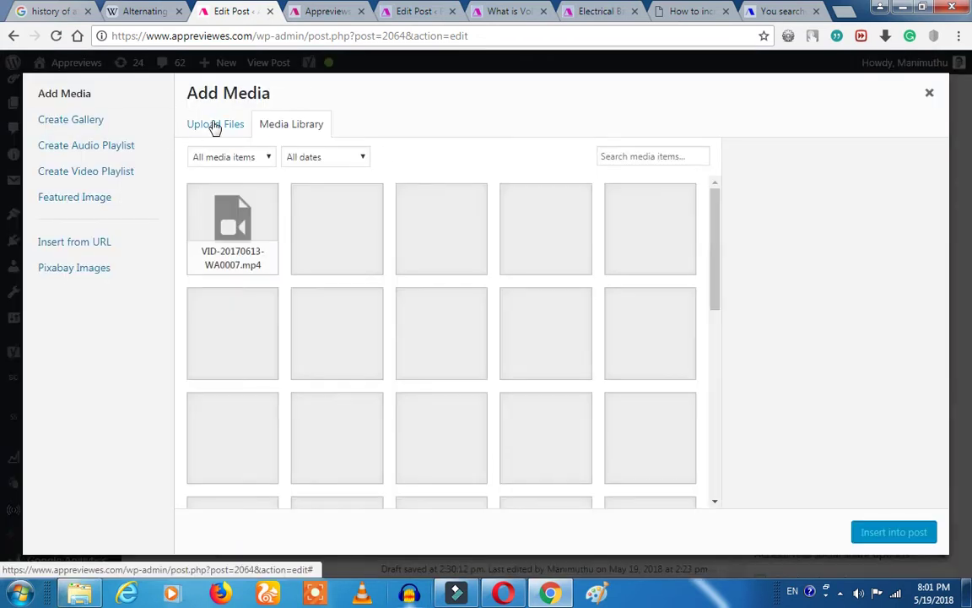
left_click(366, 239)
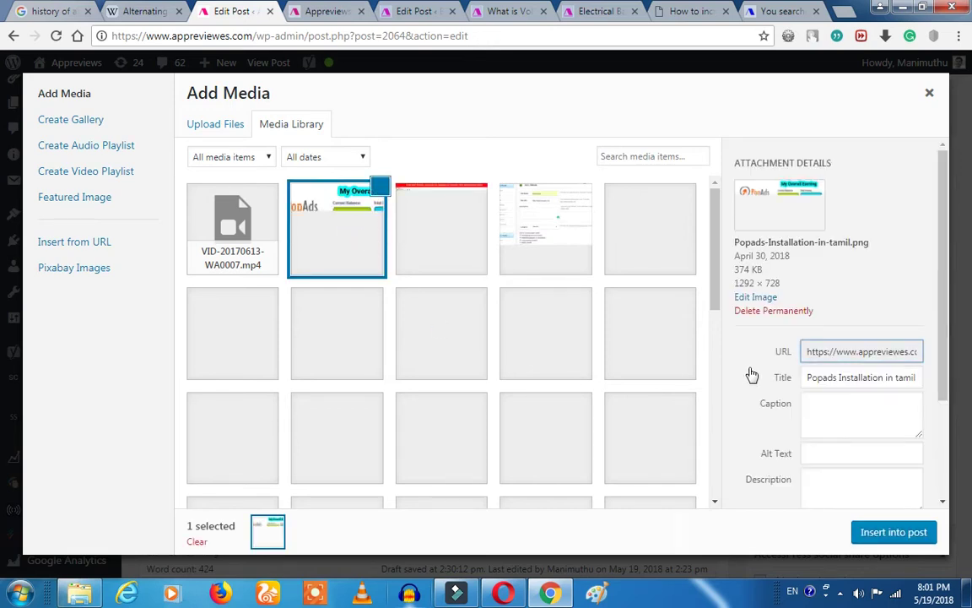
scroll(858, 314, "down", 2)
left_click(847, 270)
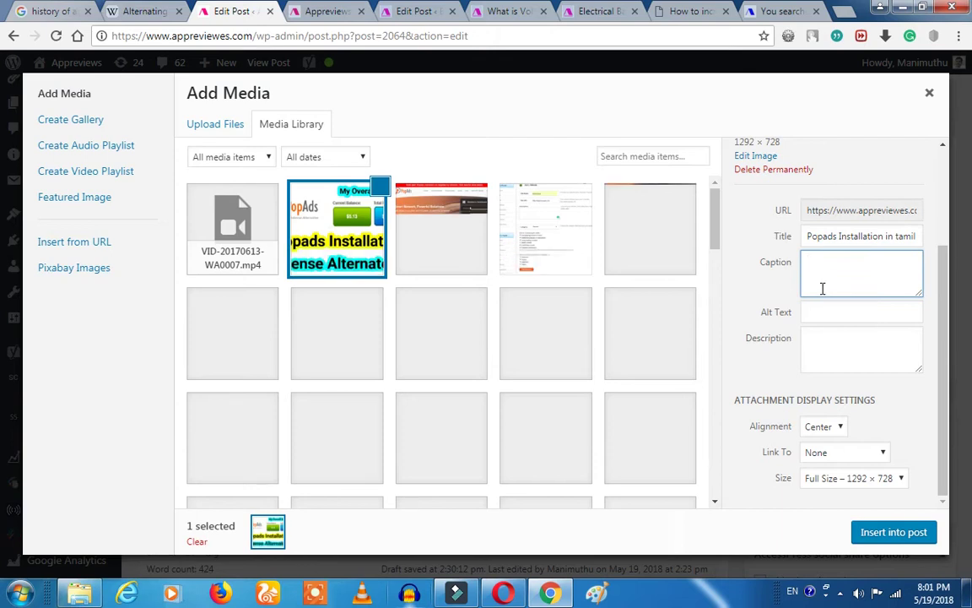
type("Incre")
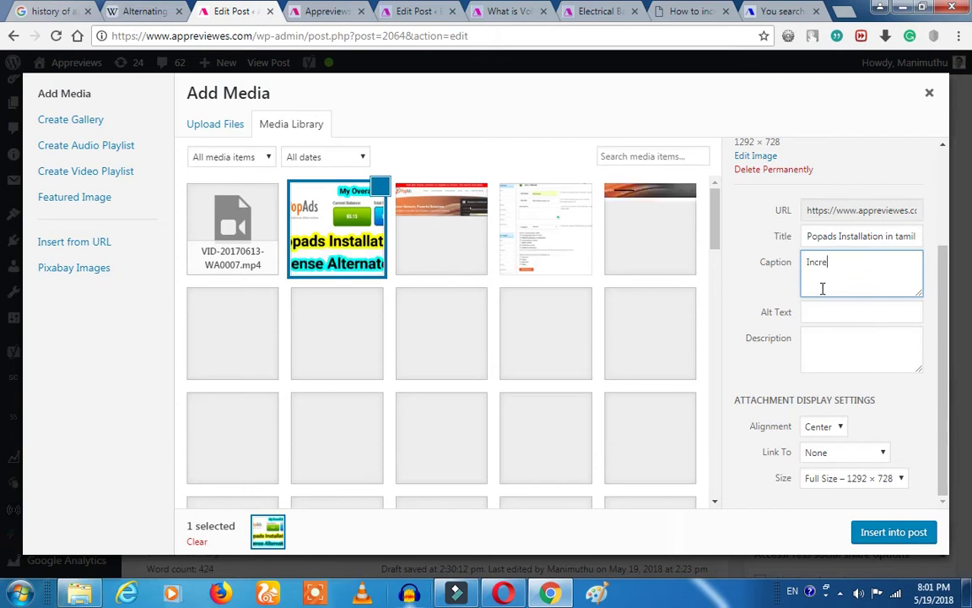
type("sae")
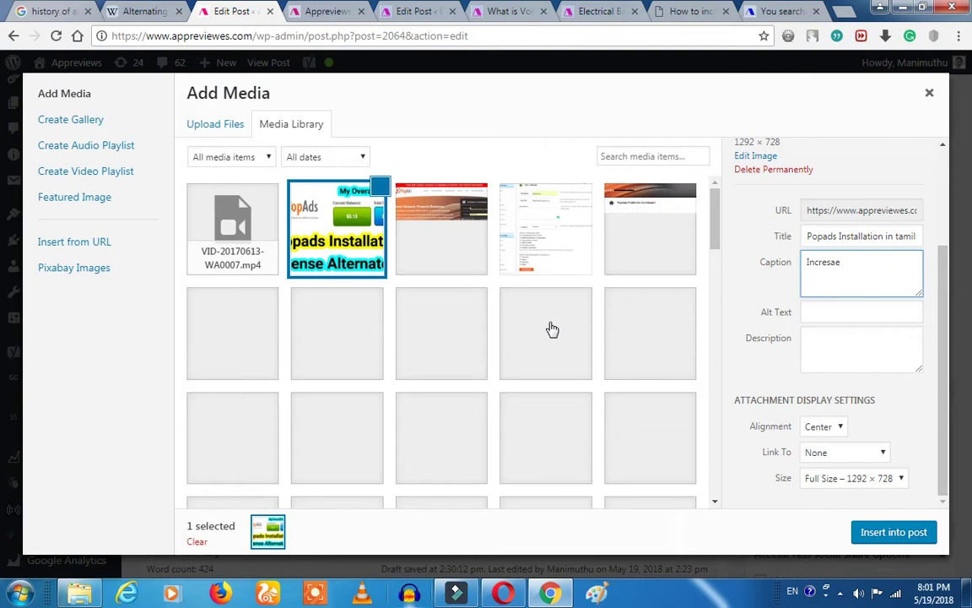
Find increase-adsense-CPC.png in the media library, review its title, caption, alt text and description, and insert it into the post
scroll(551, 330, "down", 5)
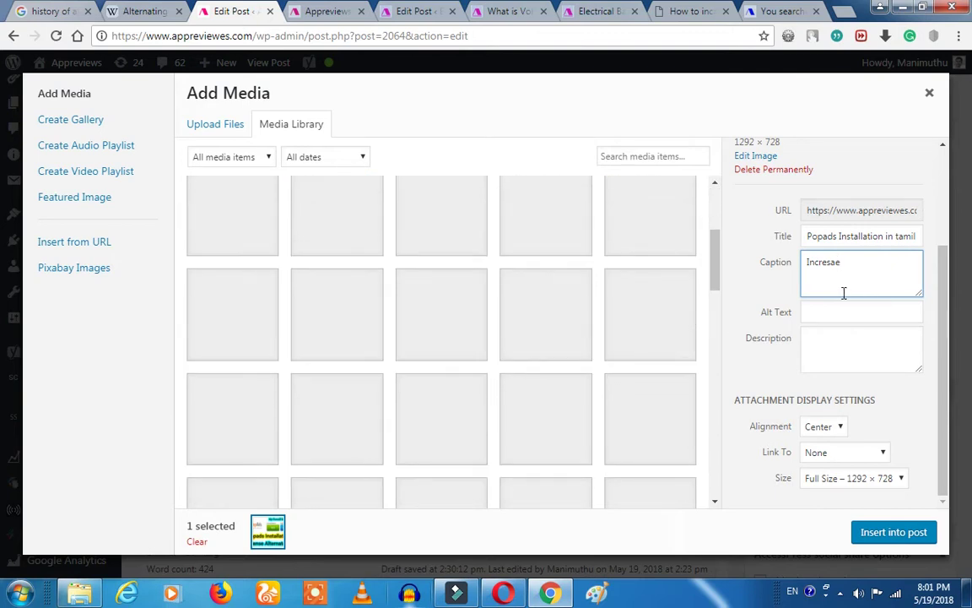
scroll(847, 285, "up", 1)
scroll(625, 312, "up", 5)
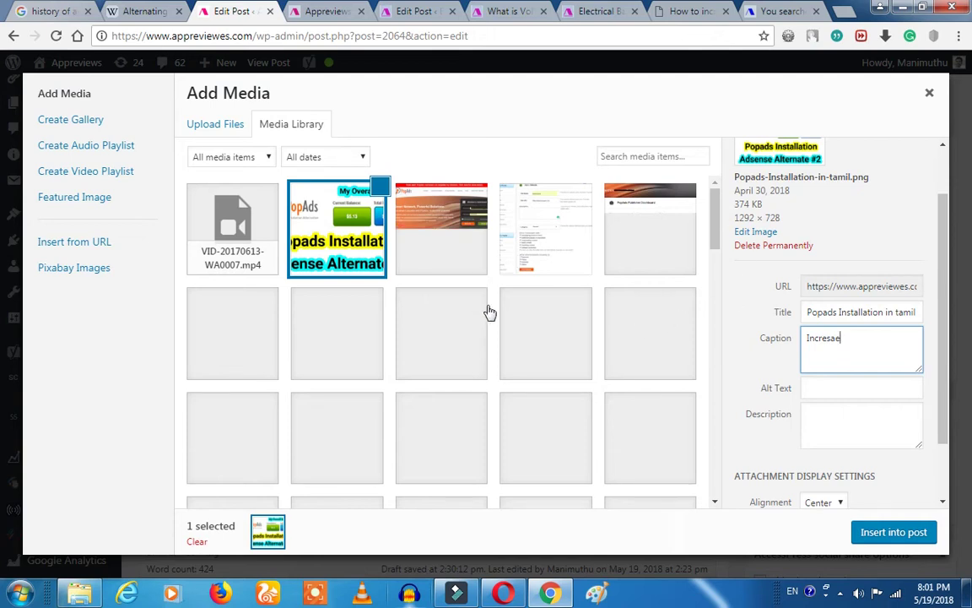
scroll(386, 343, "down", 2)
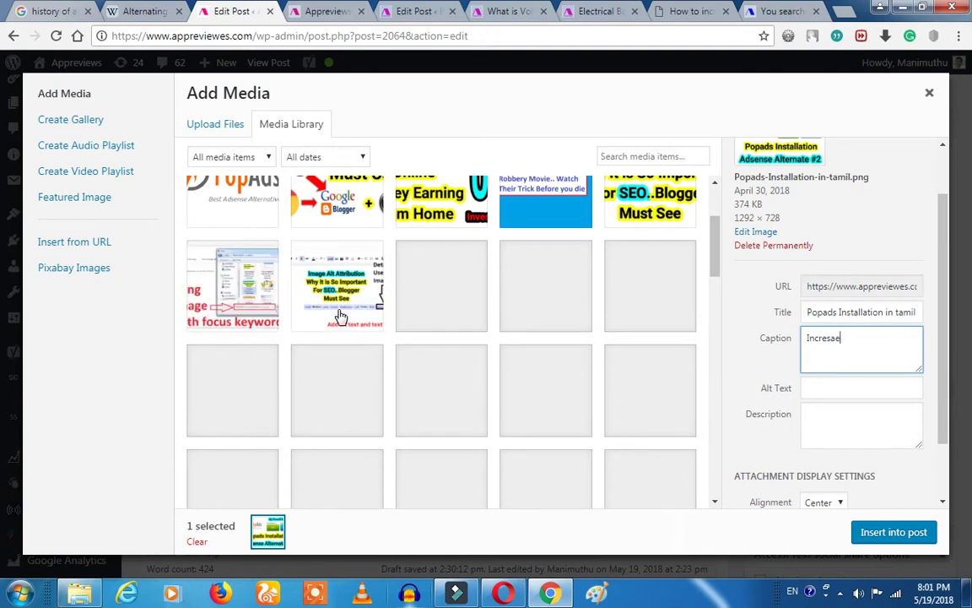
scroll(412, 332, "up", 2)
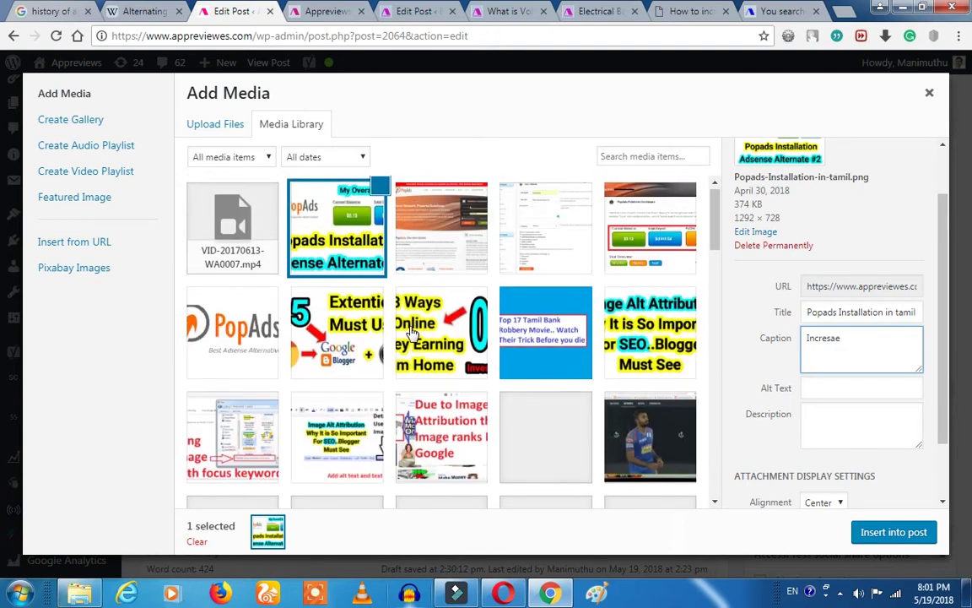
scroll(425, 413, "down", 3)
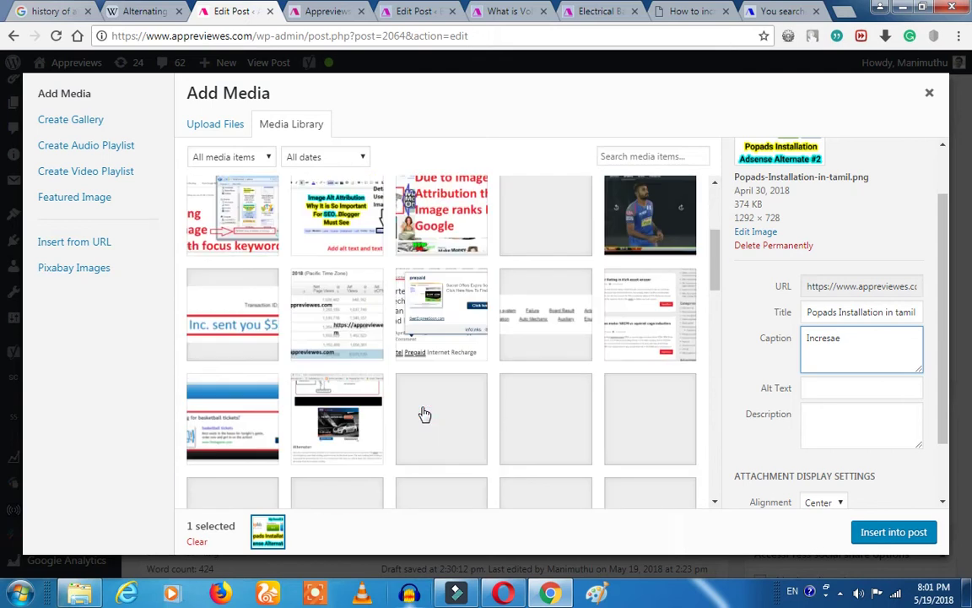
scroll(424, 413, "down", 2)
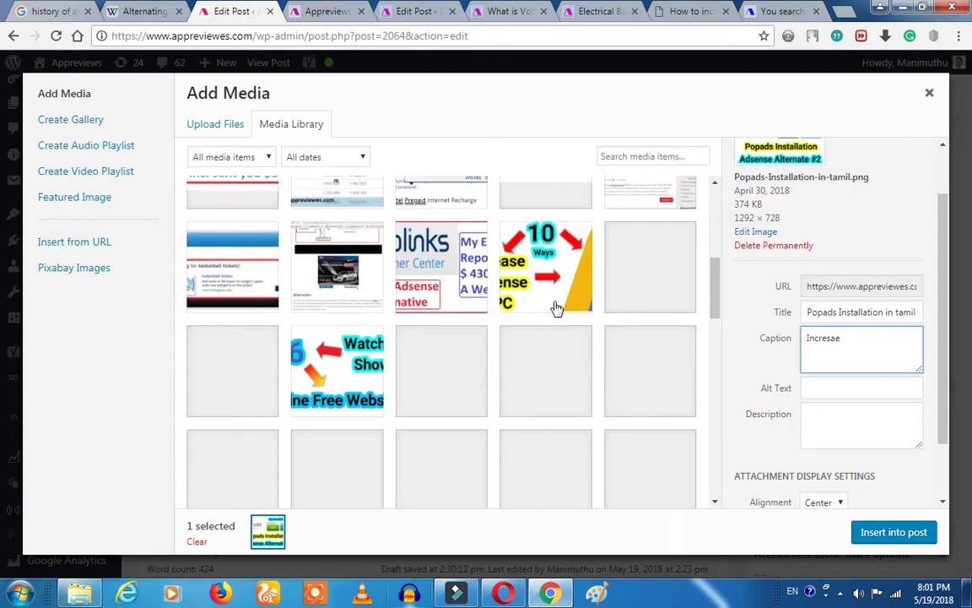
left_click(557, 308)
left_click(846, 356)
scroll(865, 409, "down", 1)
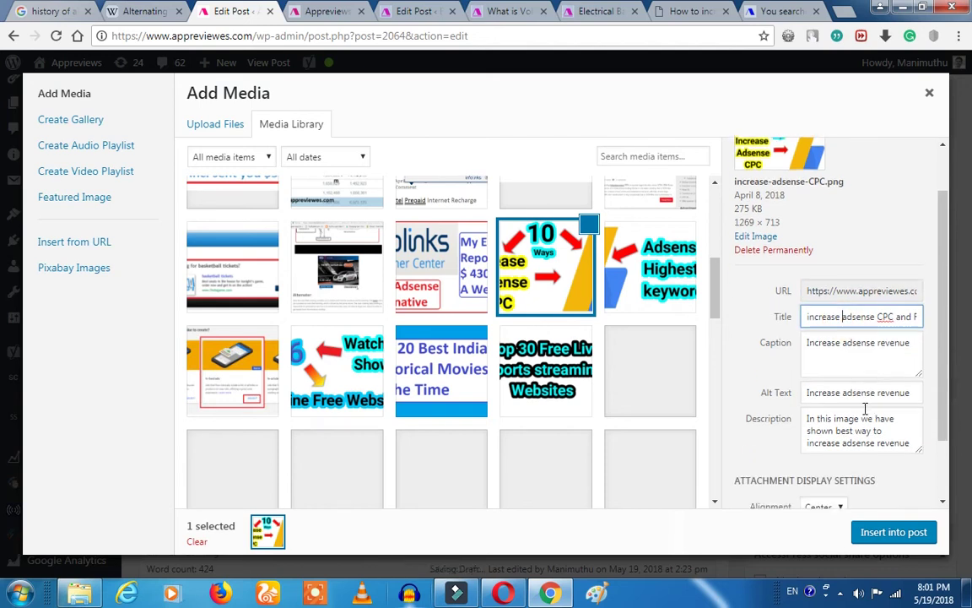
scroll(865, 409, "down", 1)
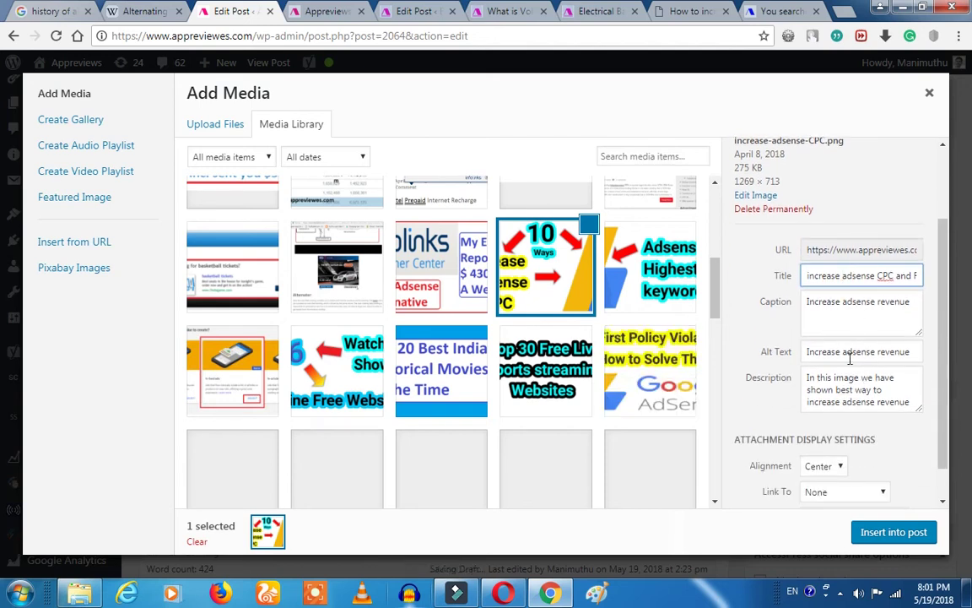
left_click(894, 532)
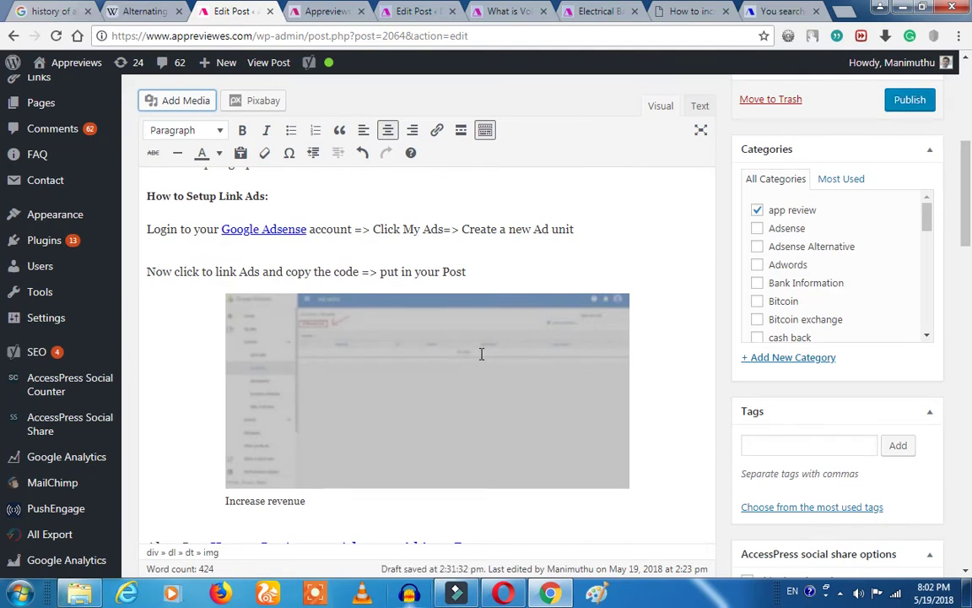
Check the post from the Yoast SEO section back up to the inserted image's caption under "How to Setup Link Ads"
scroll(481, 354, "down", 3)
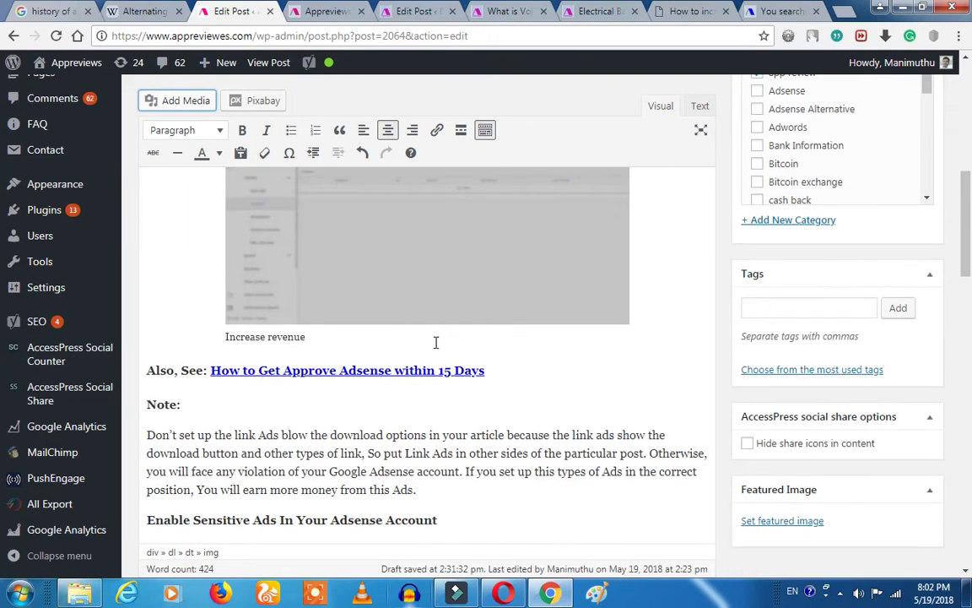
scroll(436, 342, "down", 8)
scroll(436, 346, "down", 2)
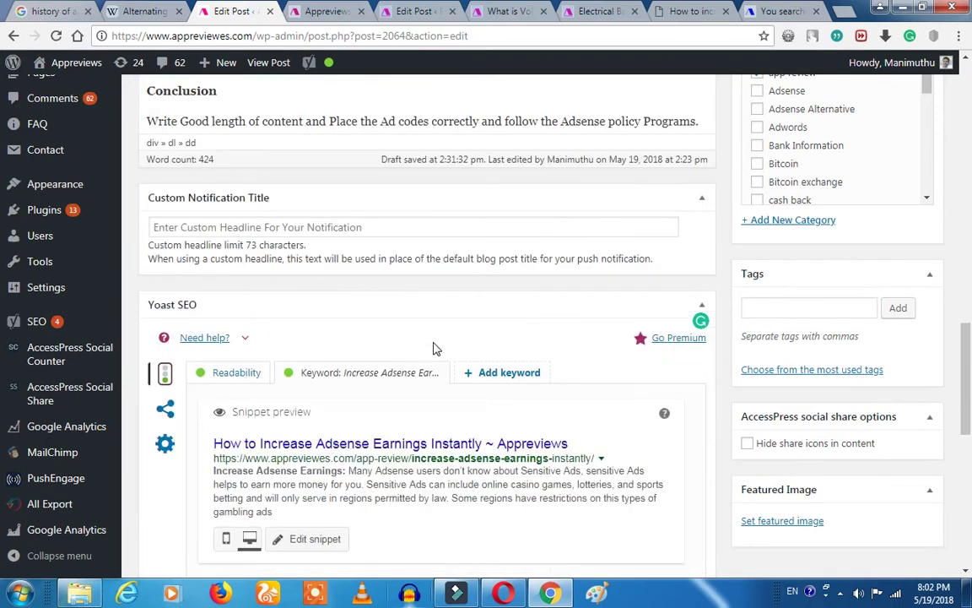
scroll(436, 347, "up", 1)
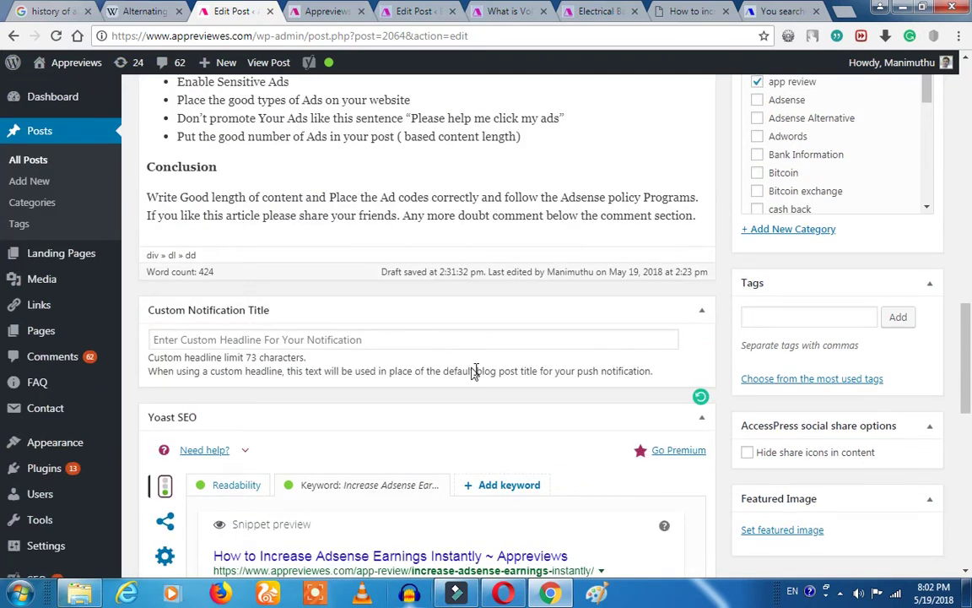
scroll(422, 338, "up", 10)
scroll(398, 318, "up", 3)
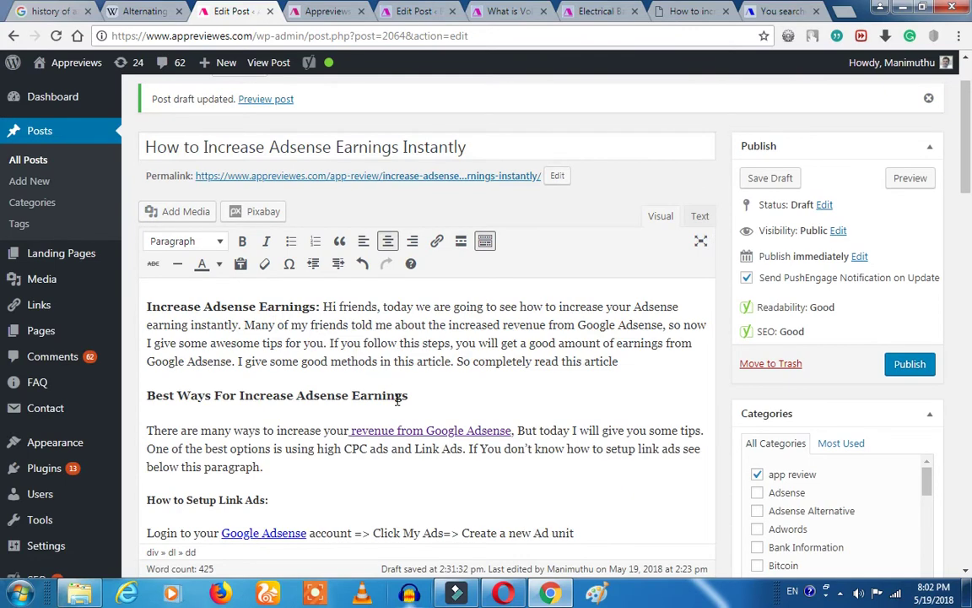
scroll(397, 400, "down", 4)
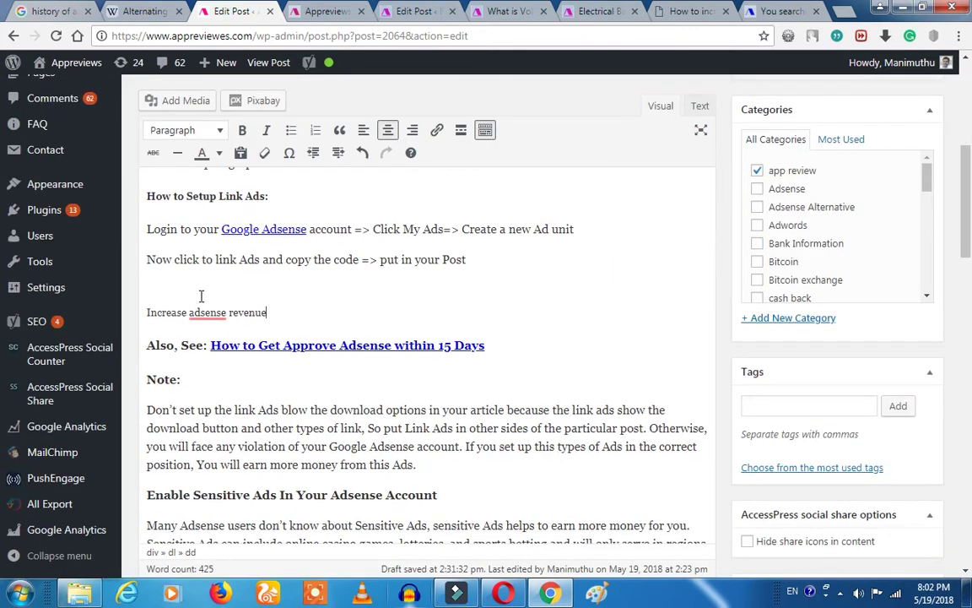
left_click(284, 306)
scroll(441, 364, "down", 1)
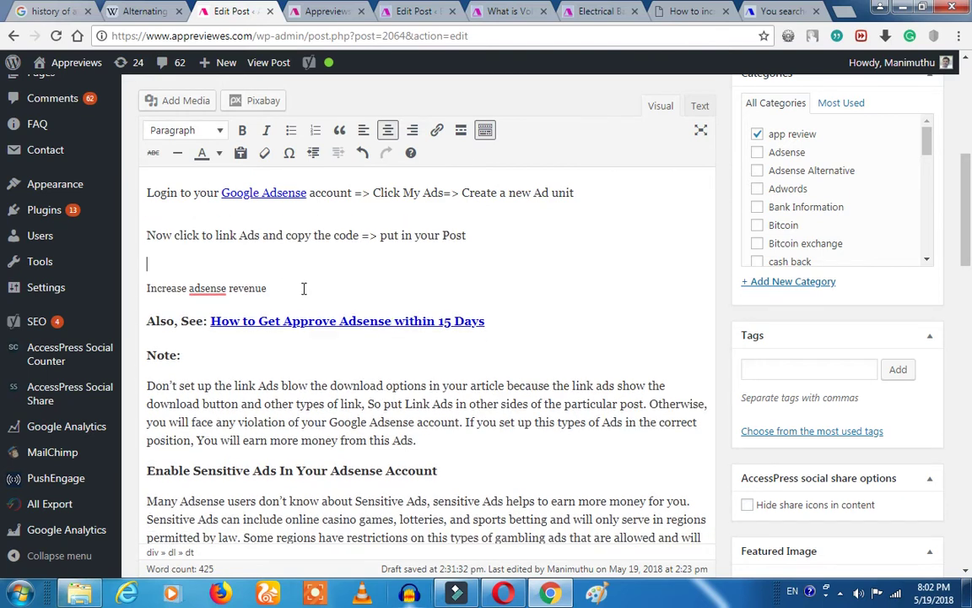
Insert increase-adsense-CPC.png from the media library below the link Ads instructions, with the caption "Increase adsense revenue"
scroll(304, 289, "up", 4)
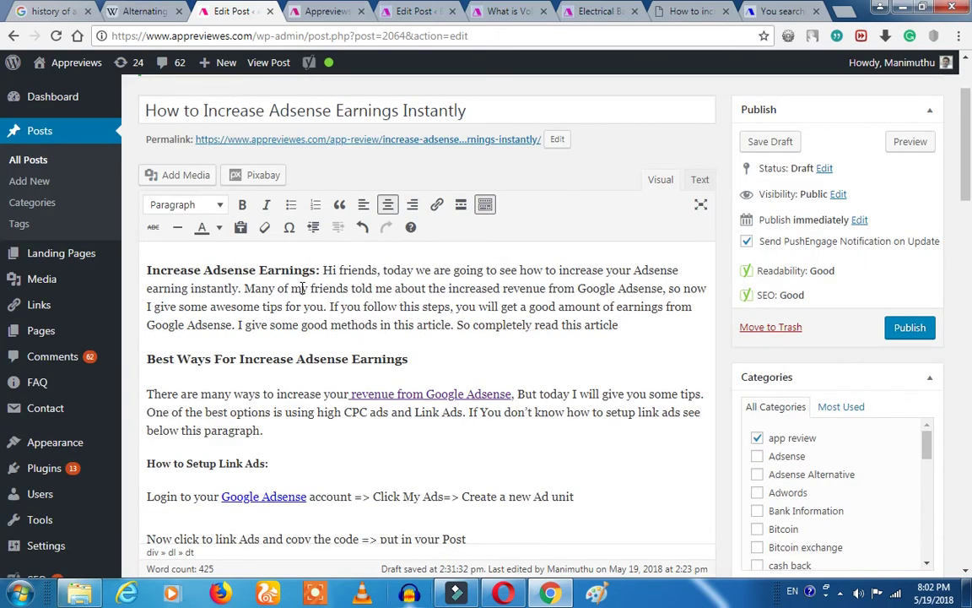
scroll(304, 288, "down", 6)
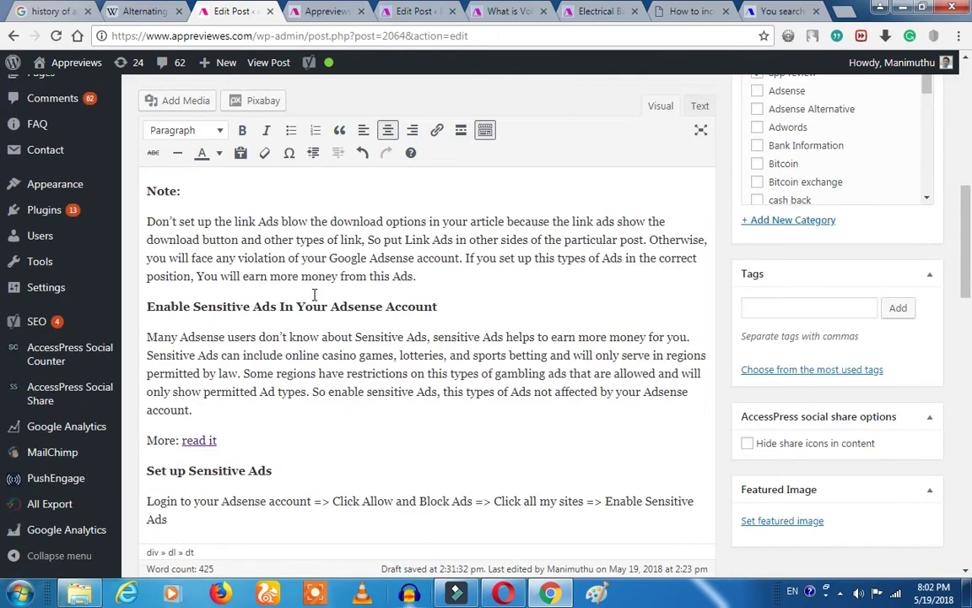
scroll(314, 294, "up", 2)
left_click(176, 102)
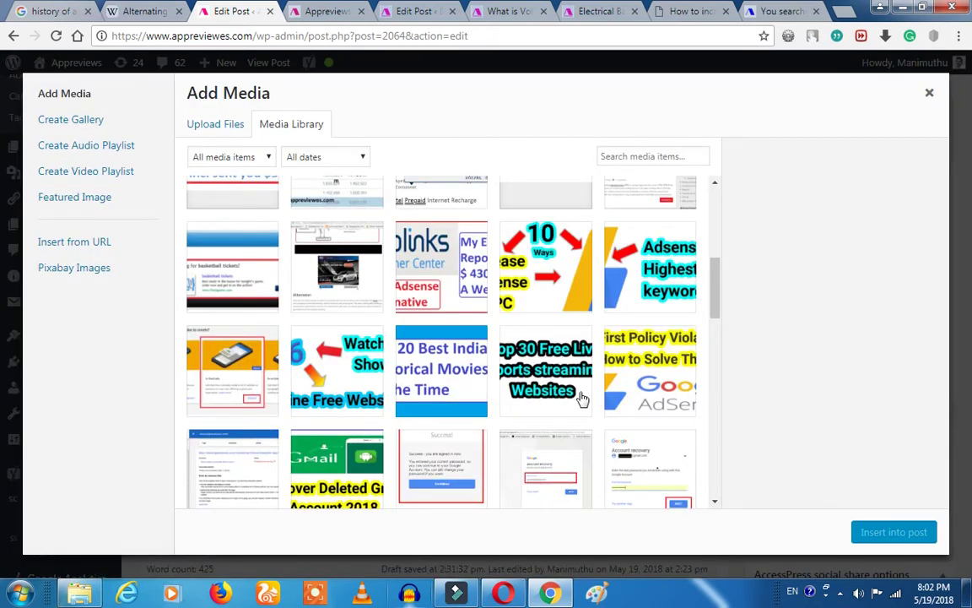
left_click(538, 276)
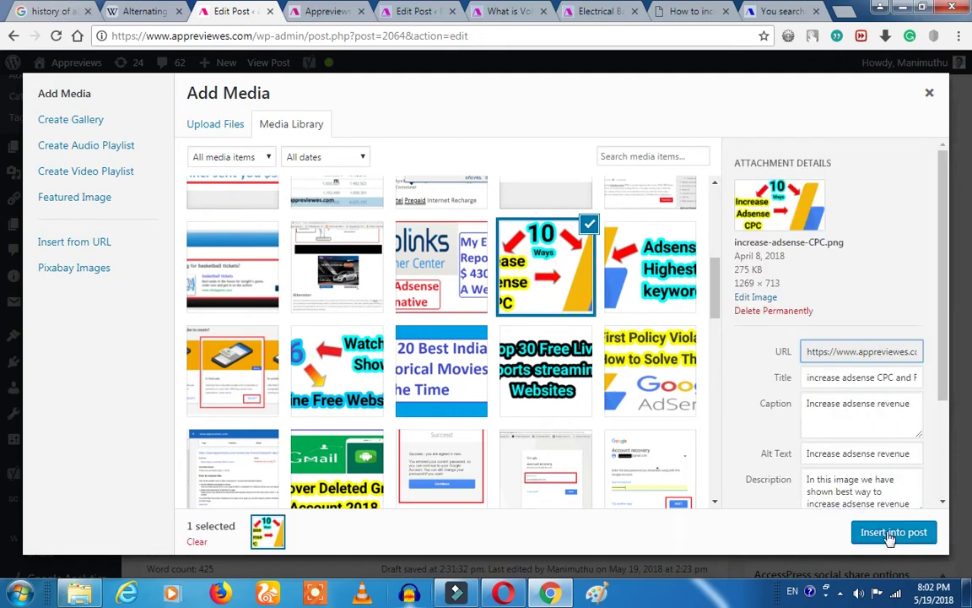
left_click(890, 533)
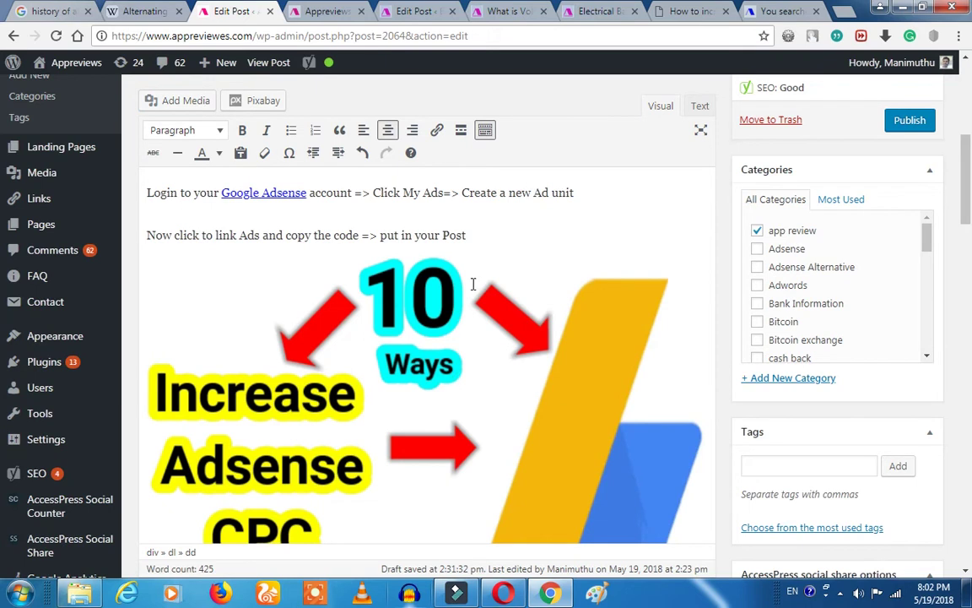
type("Increase adsense revenue")
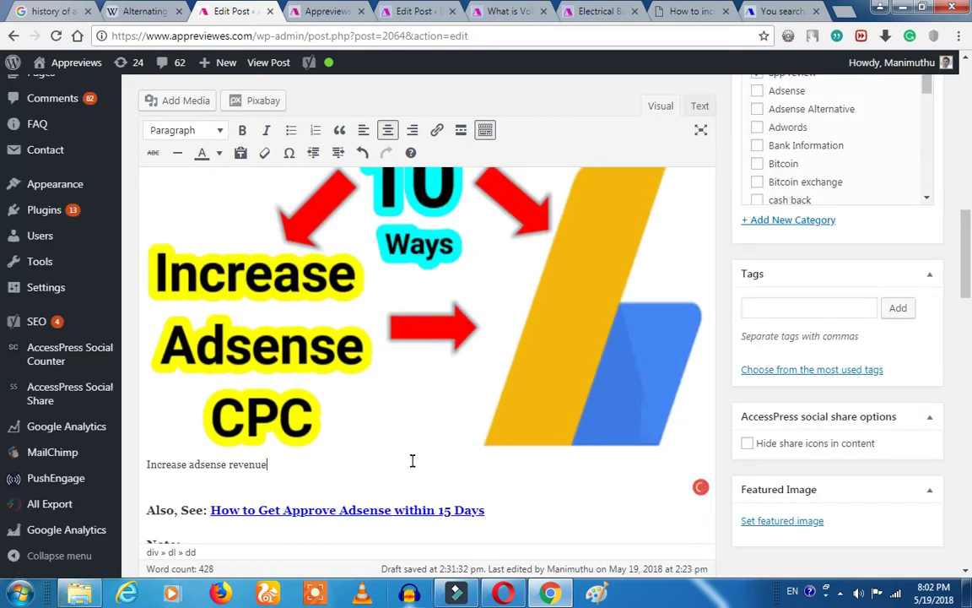
Check the Yoast analysis for remaining improvements and review the inserted images in the post body
scroll(414, 454, "down", 10)
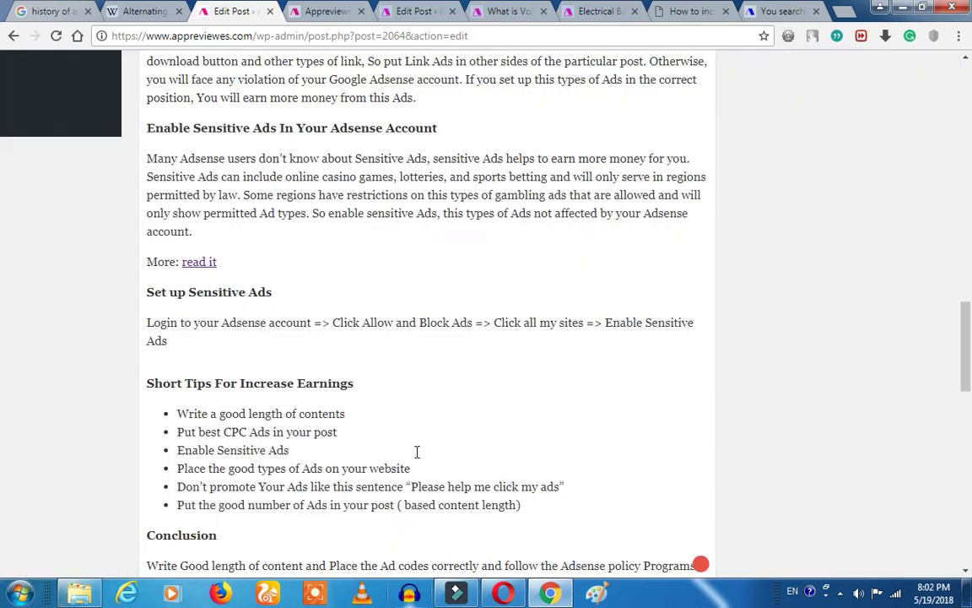
scroll(414, 456, "down", 4)
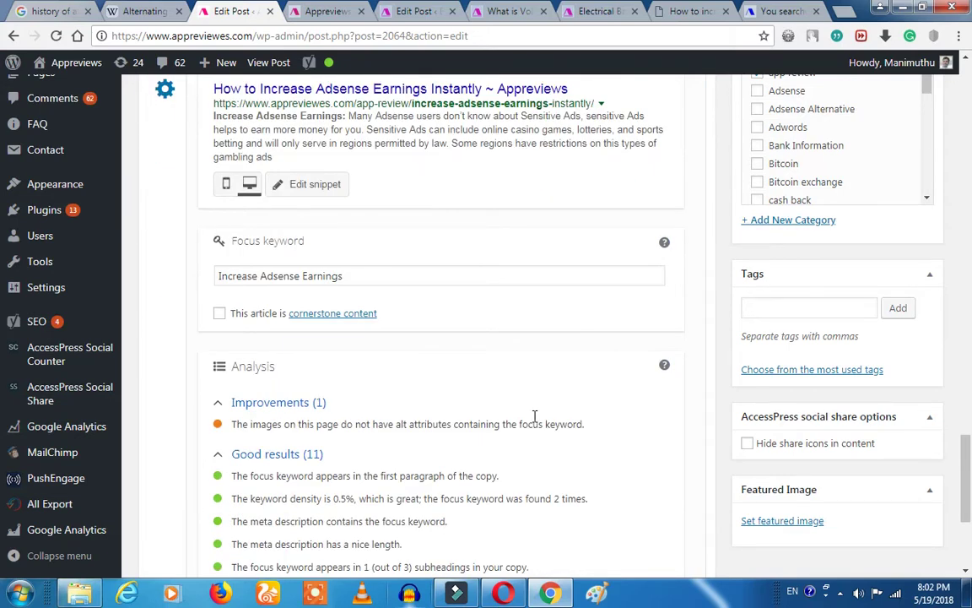
scroll(514, 472, "up", 6)
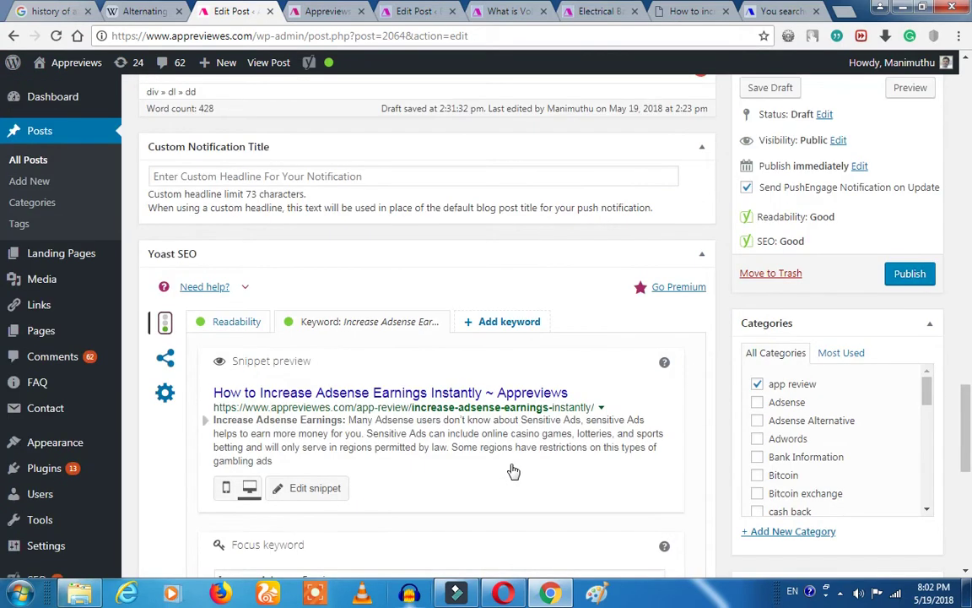
scroll(513, 466, "up", 10)
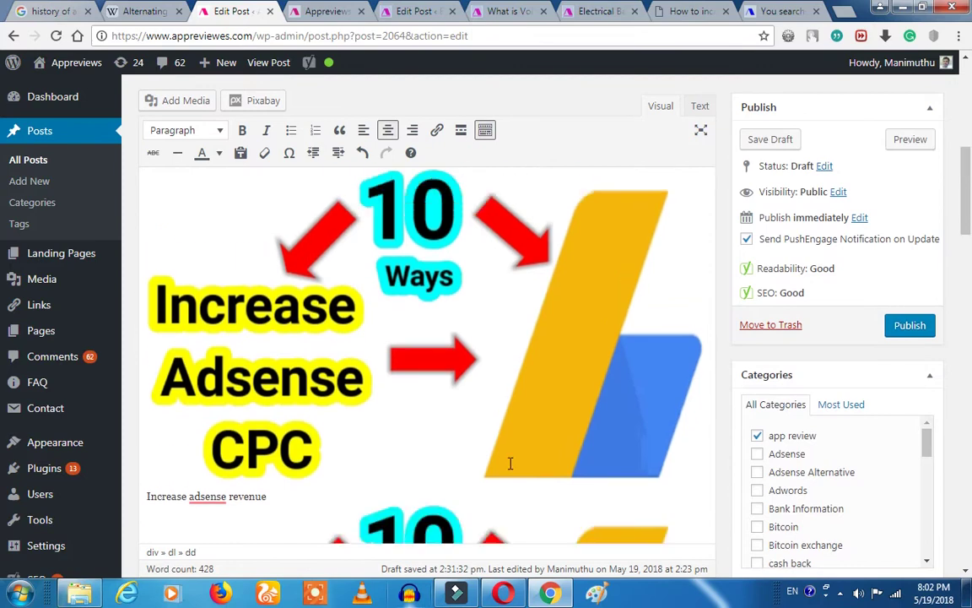
scroll(510, 462, "up", 3)
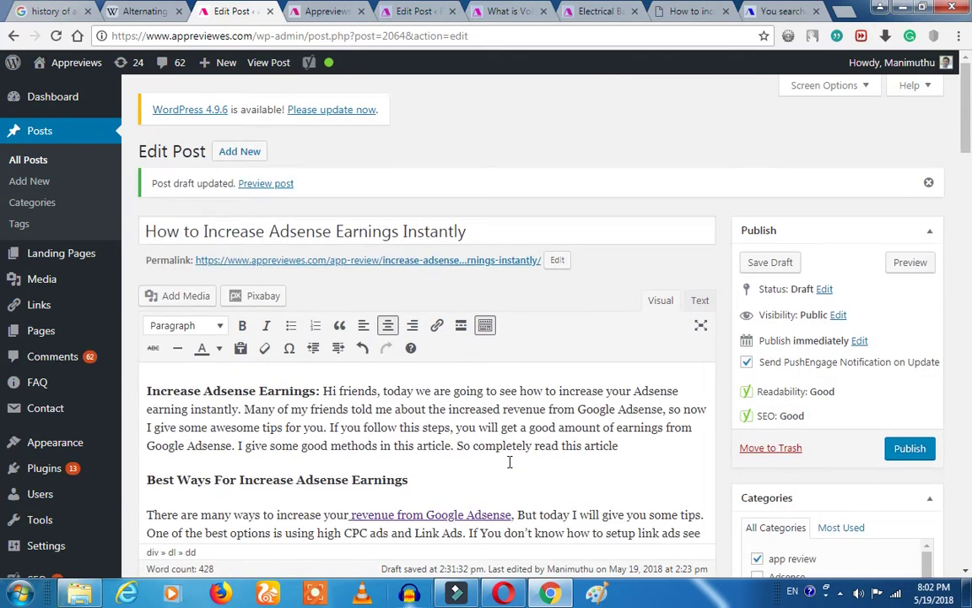
Enter the suggested tag "adsense" for the post and publish it
scroll(960, 452, "down", 3)
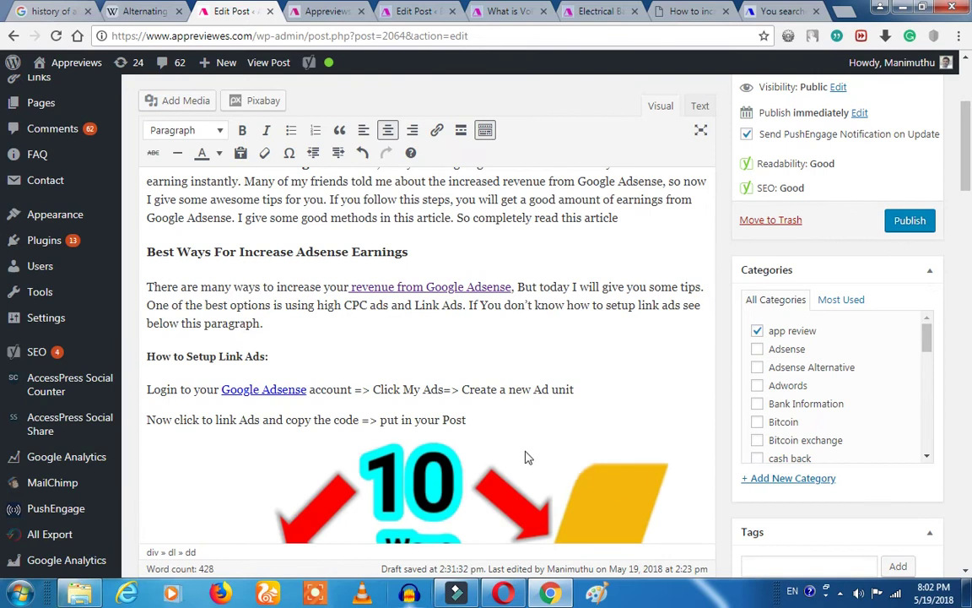
scroll(555, 487, "down", 3)
left_click(778, 338)
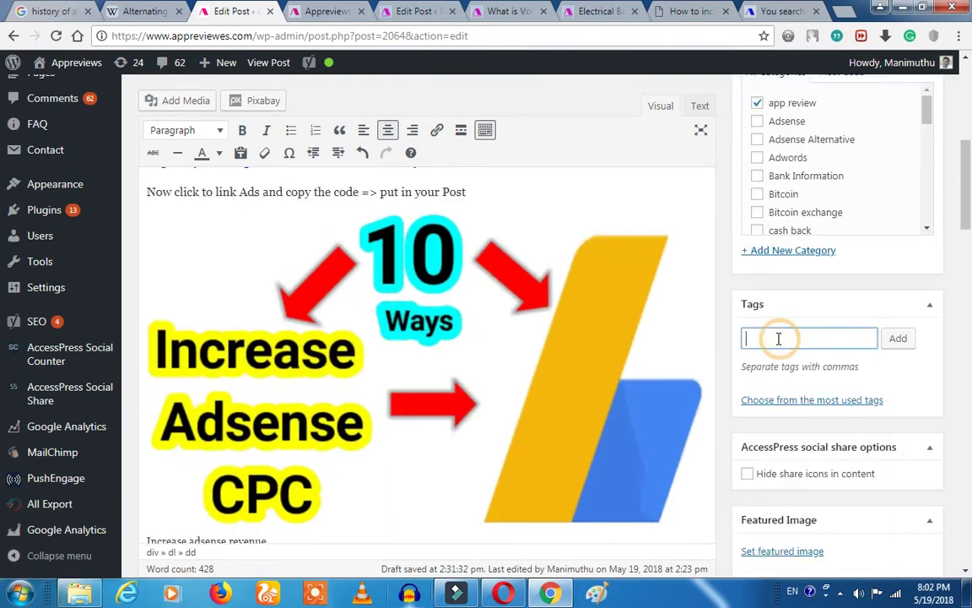
type("Ads")
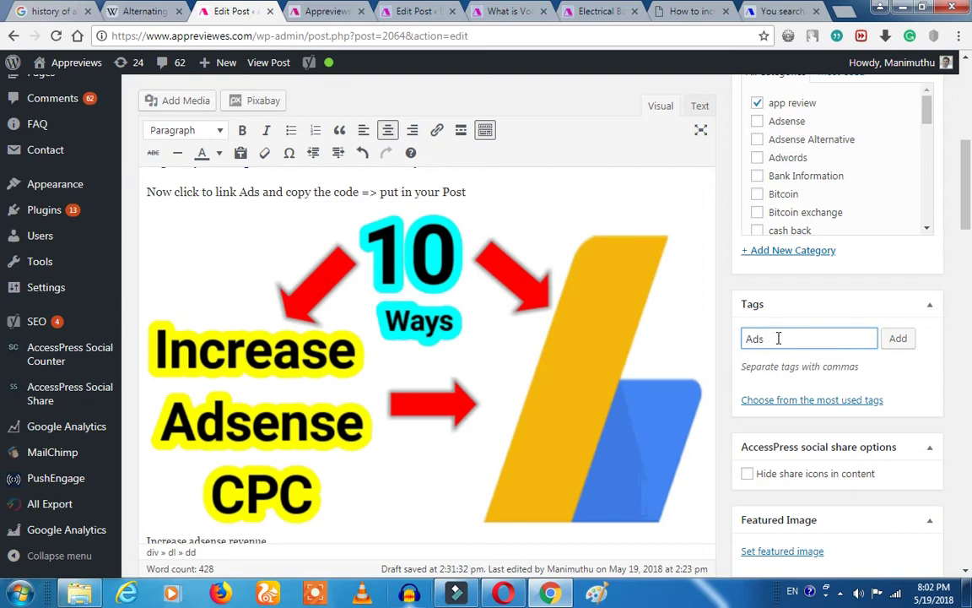
type("nee")
key("Down")
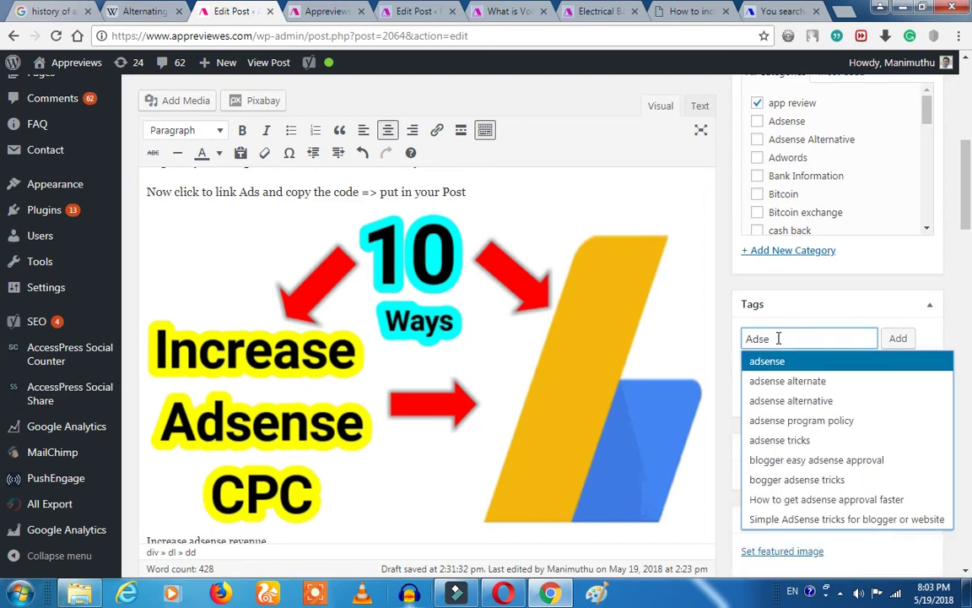
key("Return")
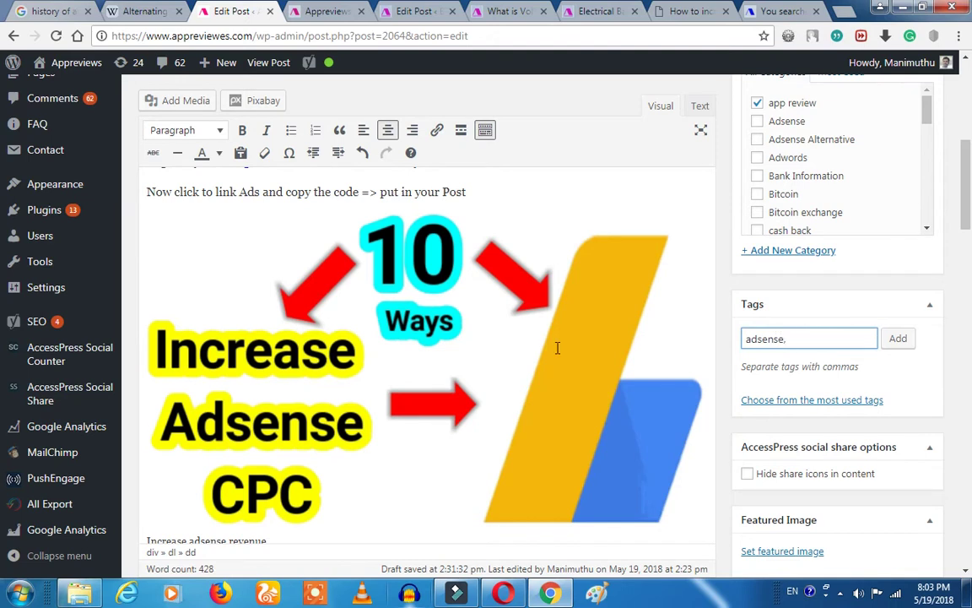
scroll(557, 347, "up", 3)
left_click(910, 146)
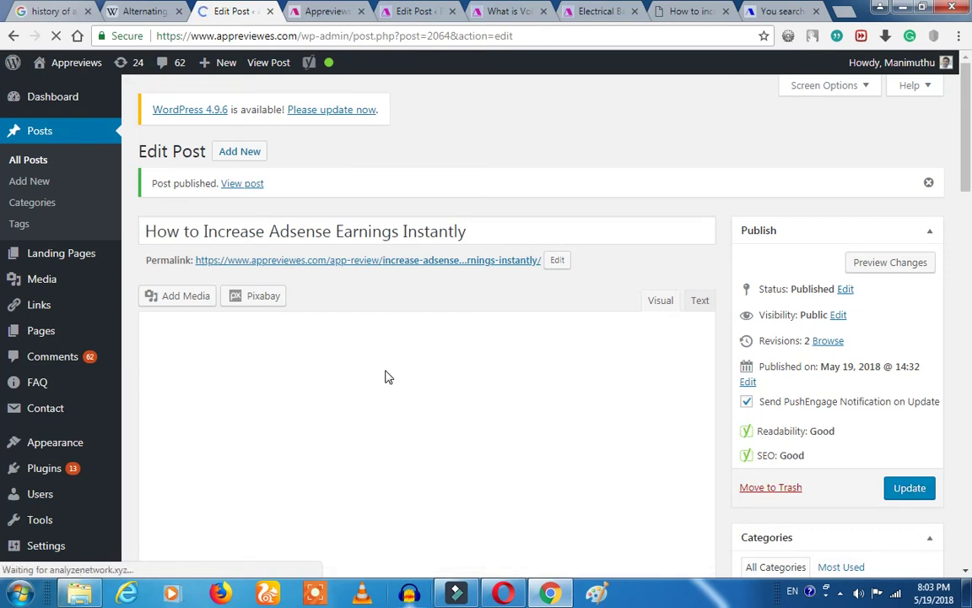
Delete the duplicate Adsense CPC image and its caption below the first image in the post
scroll(387, 371, "down", 1)
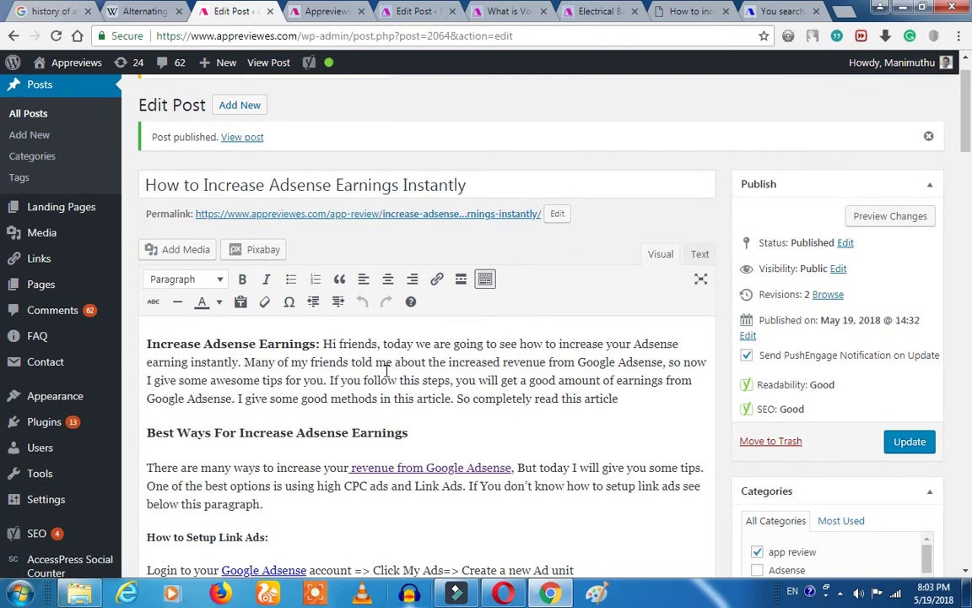
scroll(386, 371, "down", 8)
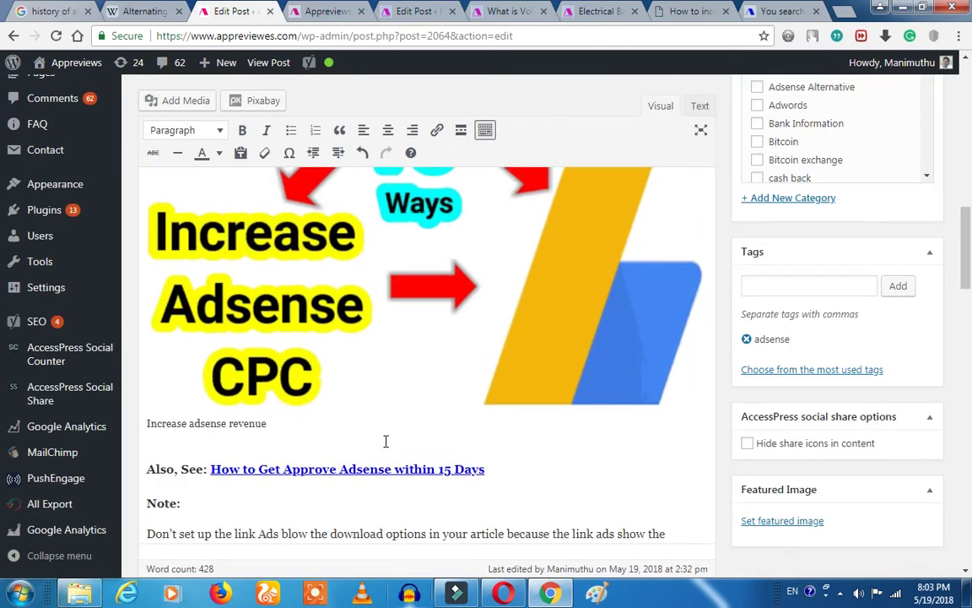
key("ctrl+v")
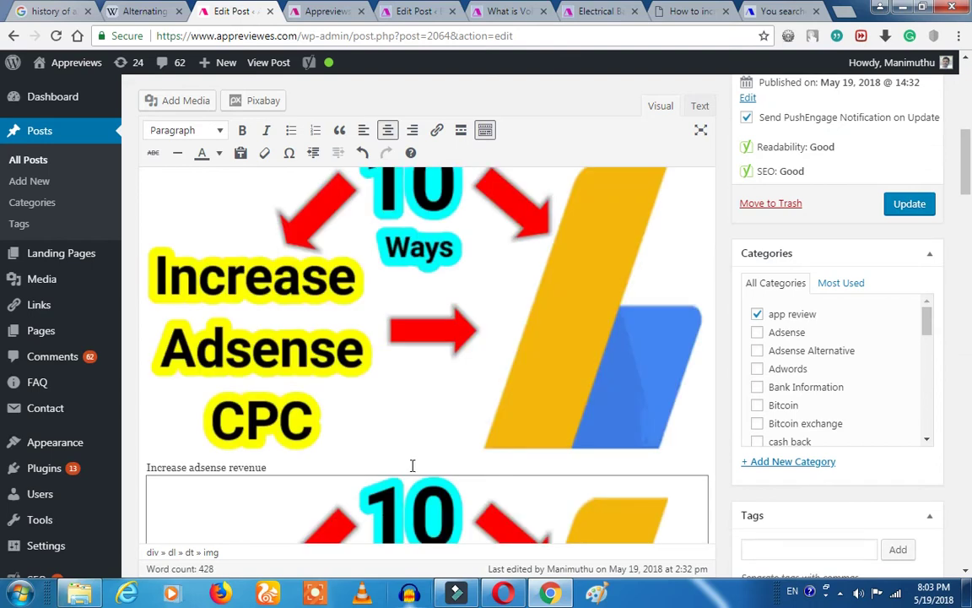
key("Delete")
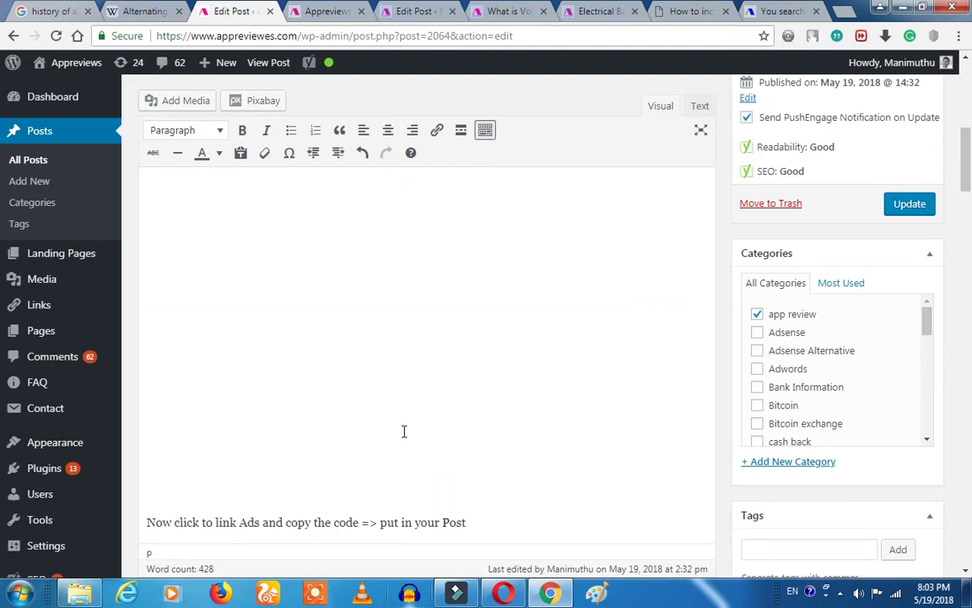
scroll(308, 432, "up", 3)
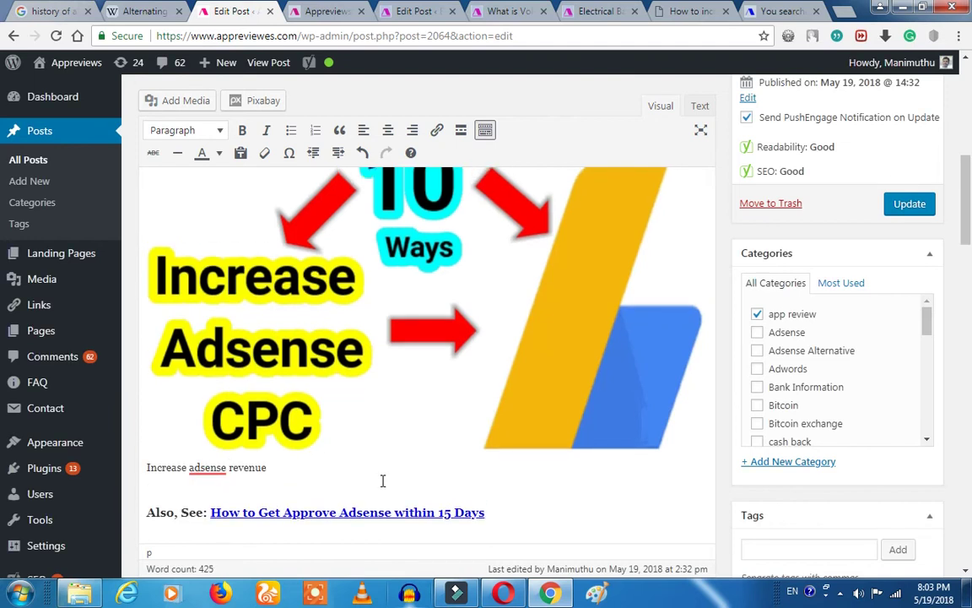
Review the image alt attribute improvement in the Yoast analysis and copy the focus keyword "Increase Adsense Earnings"
scroll(382, 481, "down", 10)
scroll(382, 480, "up", 3)
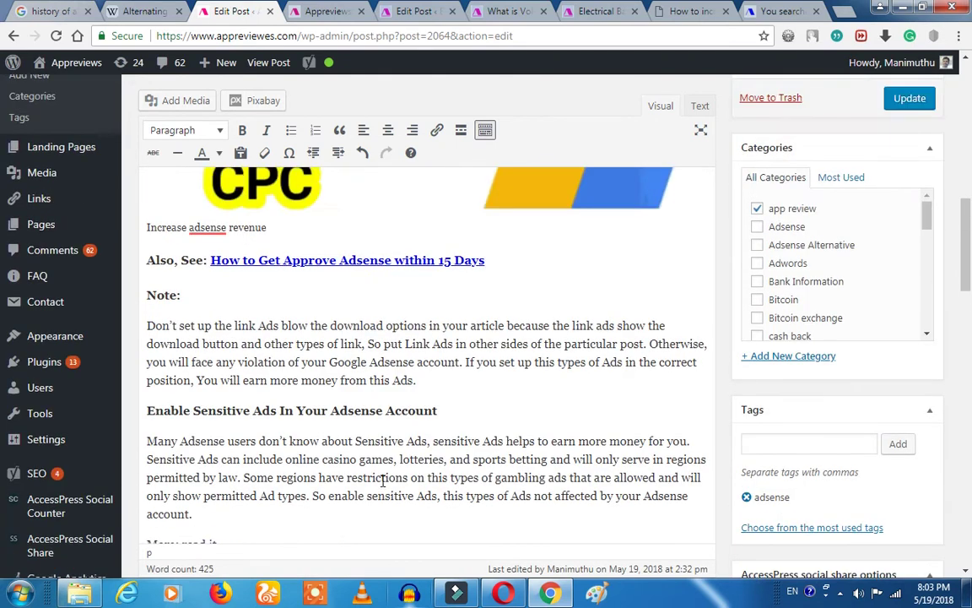
scroll(383, 480, "down", 10)
scroll(382, 484, "down", 4)
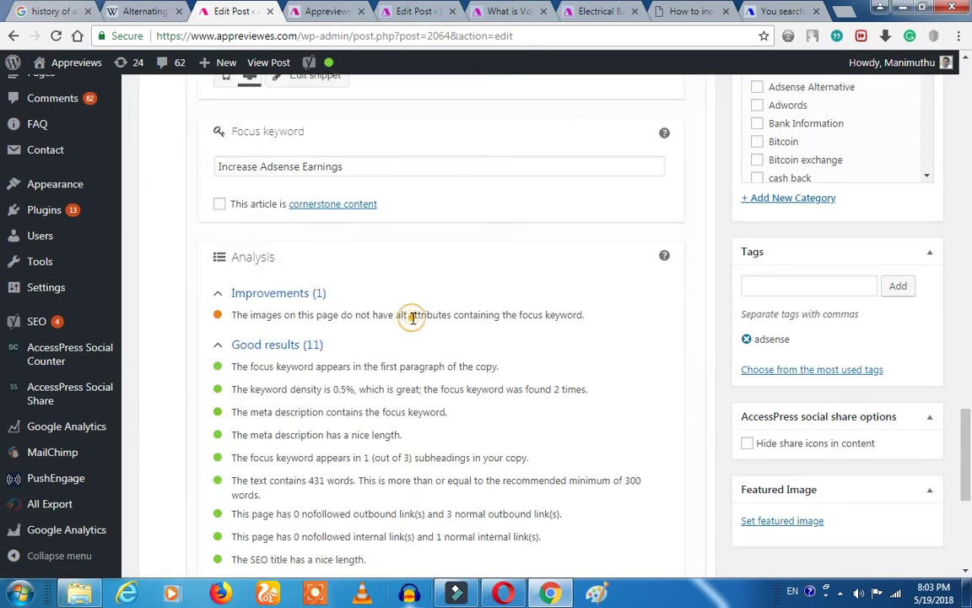
triple_click(413, 315)
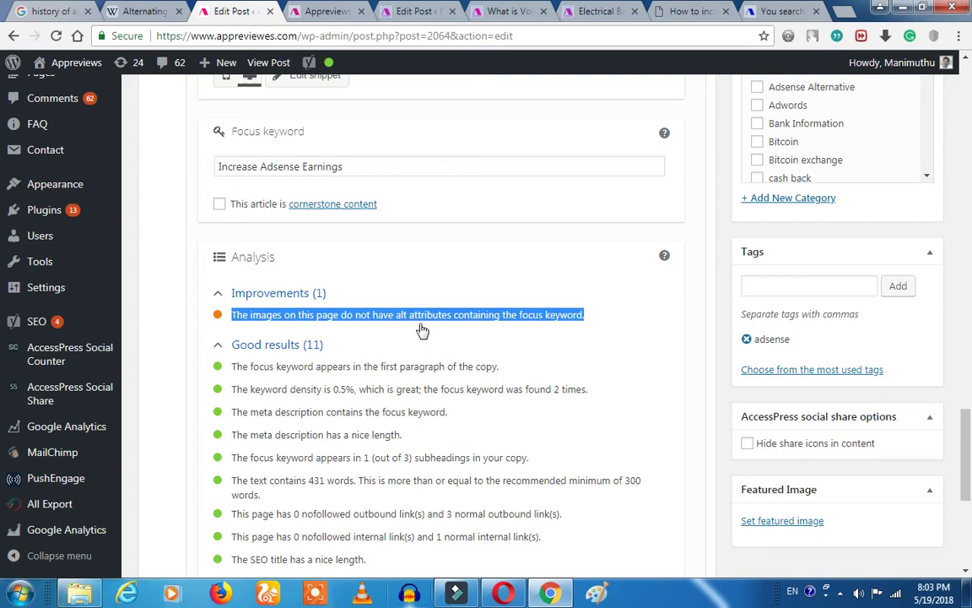
left_click(514, 319)
left_click_drag(503, 315, 583, 315)
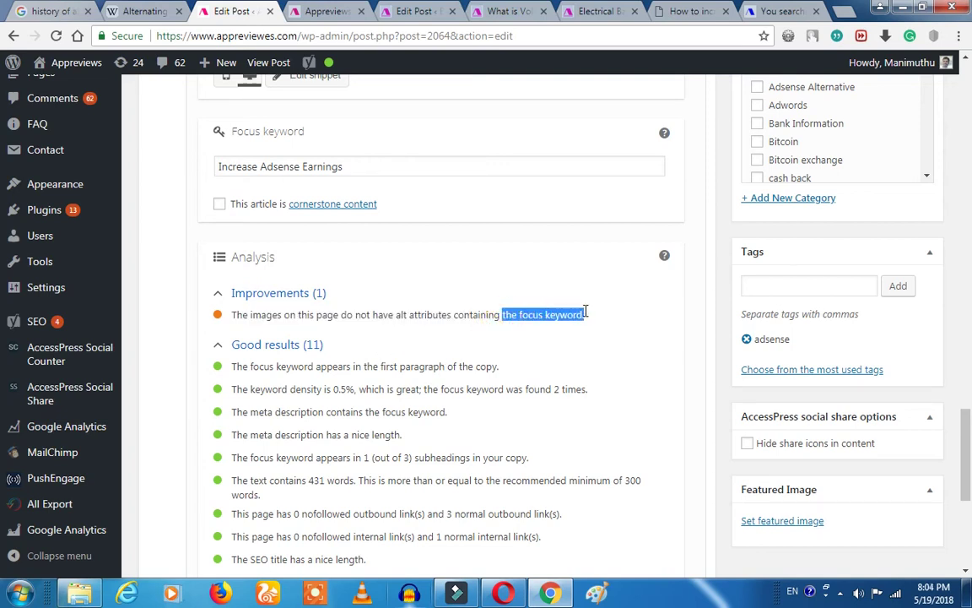
left_click_drag(348, 166, 199, 168)
key("ctrl+c")
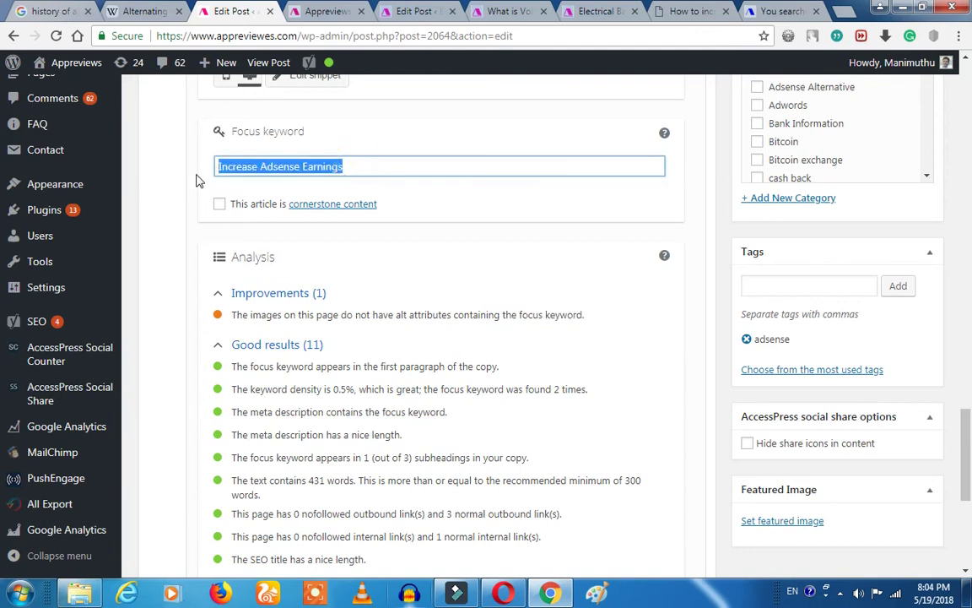
left_click(440, 257)
Open the details of the Adsense CPC image and set its title attribute to "Increase Adsense Earnings"
scroll(492, 272, "up", 5)
scroll(492, 273, "up", 15)
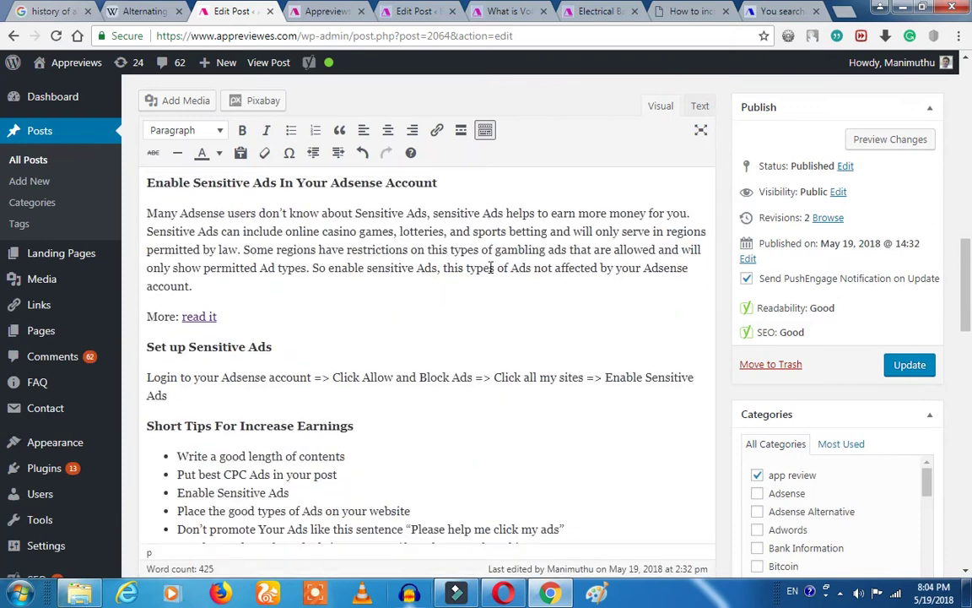
left_click(437, 346)
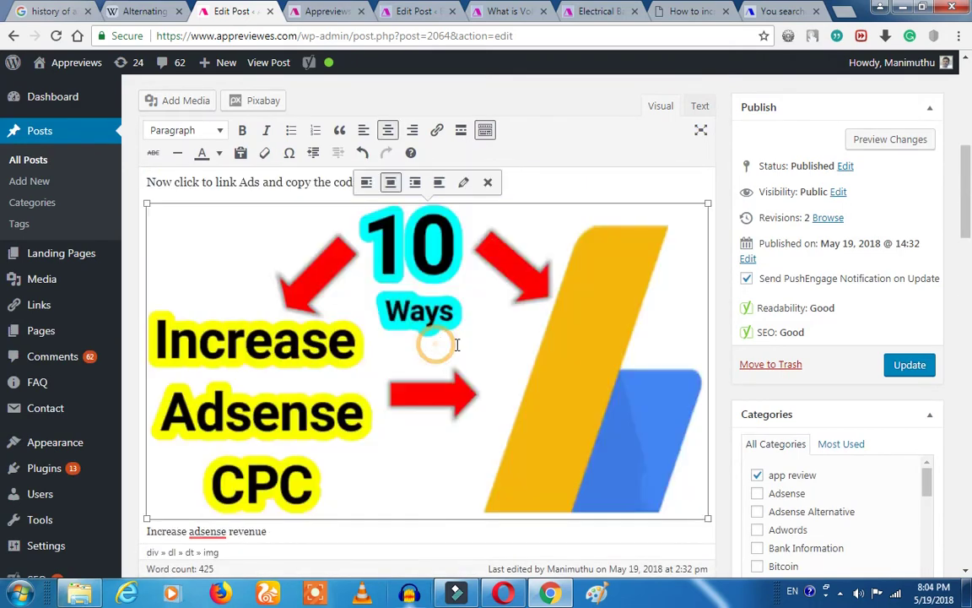
left_click(463, 187)
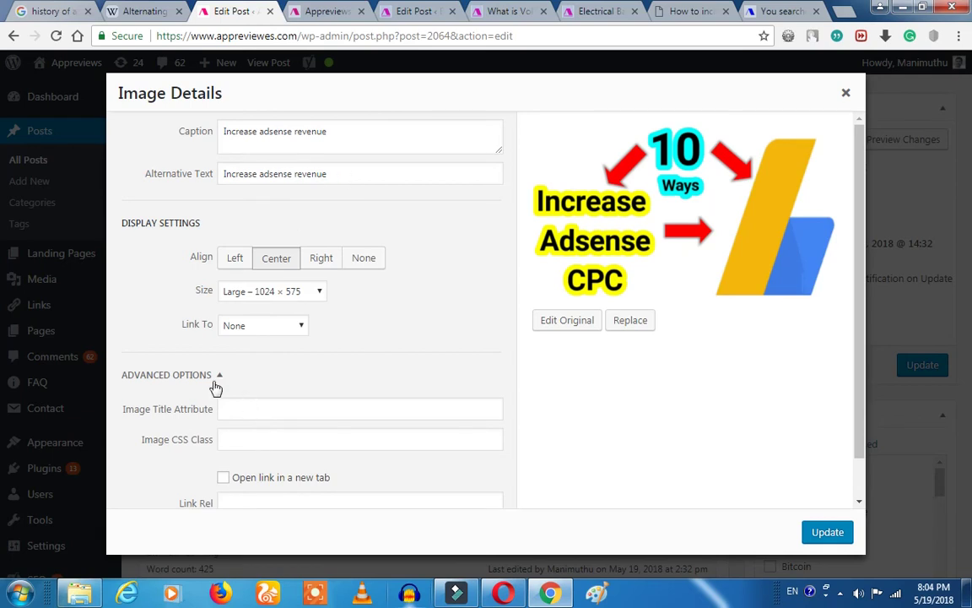
left_click(250, 412)
key("ctrl+v")
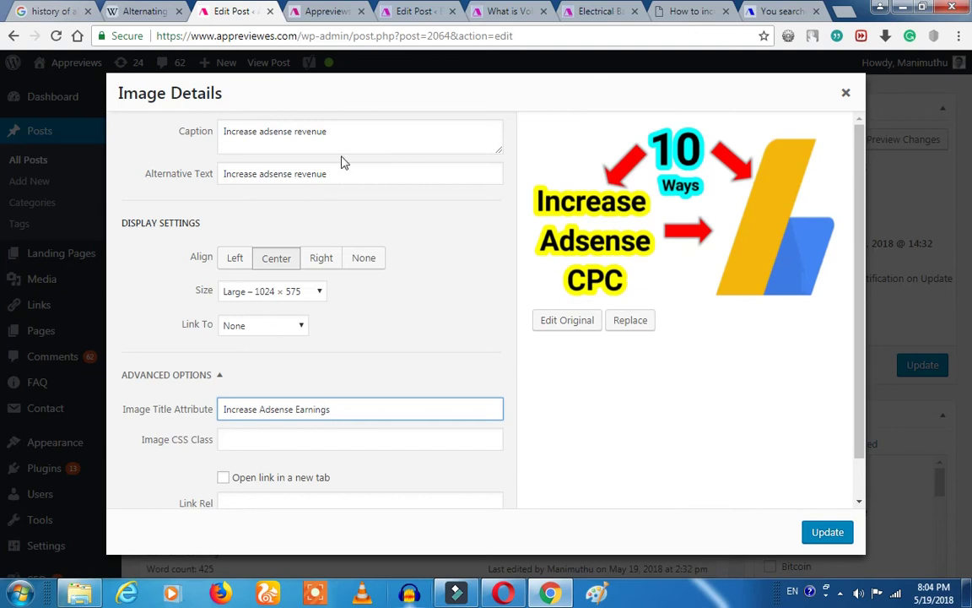
Replace the image's caption and alternative text with "Increase Adsense Earnings"
left_click(338, 130)
left_click_drag(213, 127, 331, 131)
left_click(283, 145)
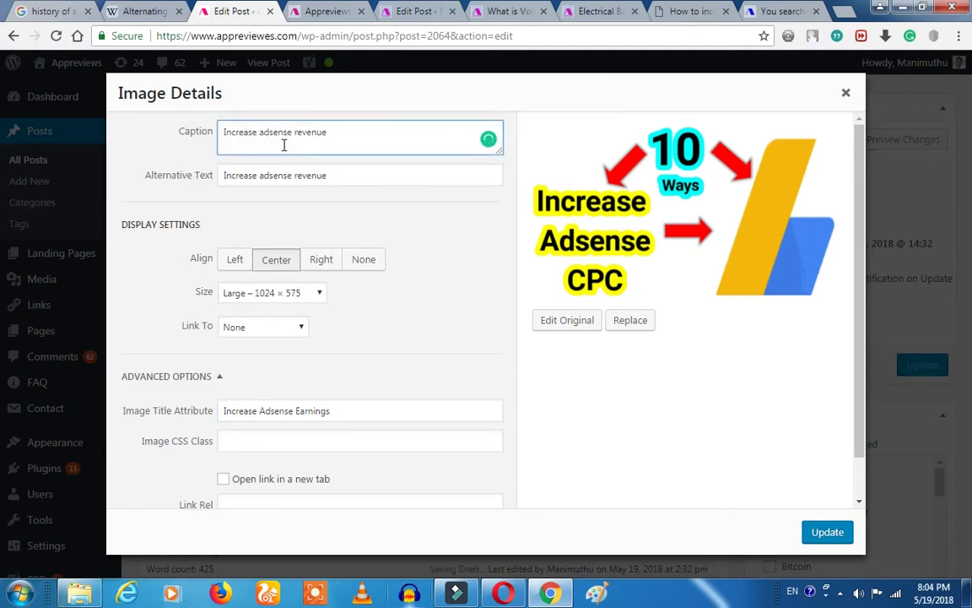
triple_click(302, 134)
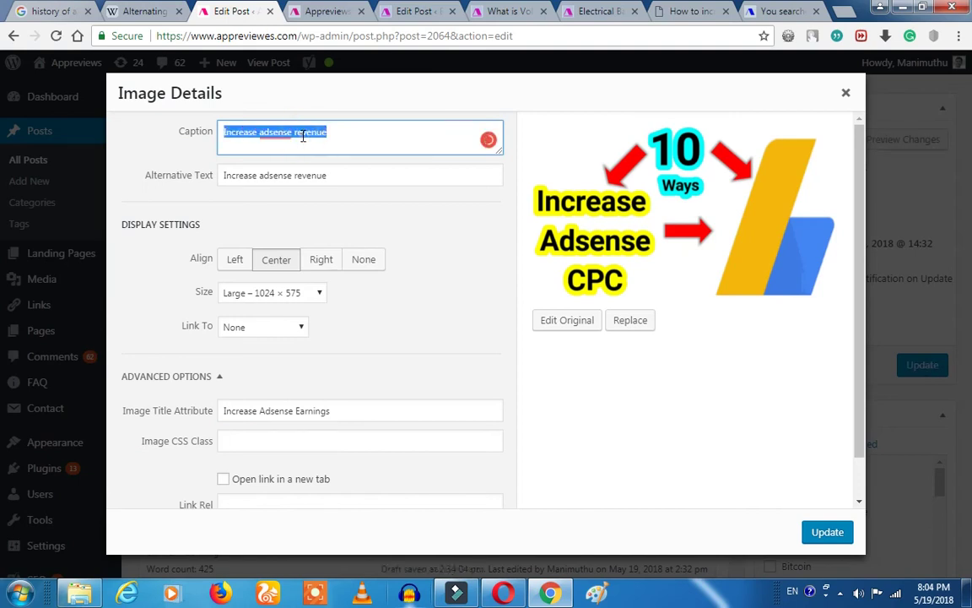
key("ctrl+v")
triple_click(306, 176)
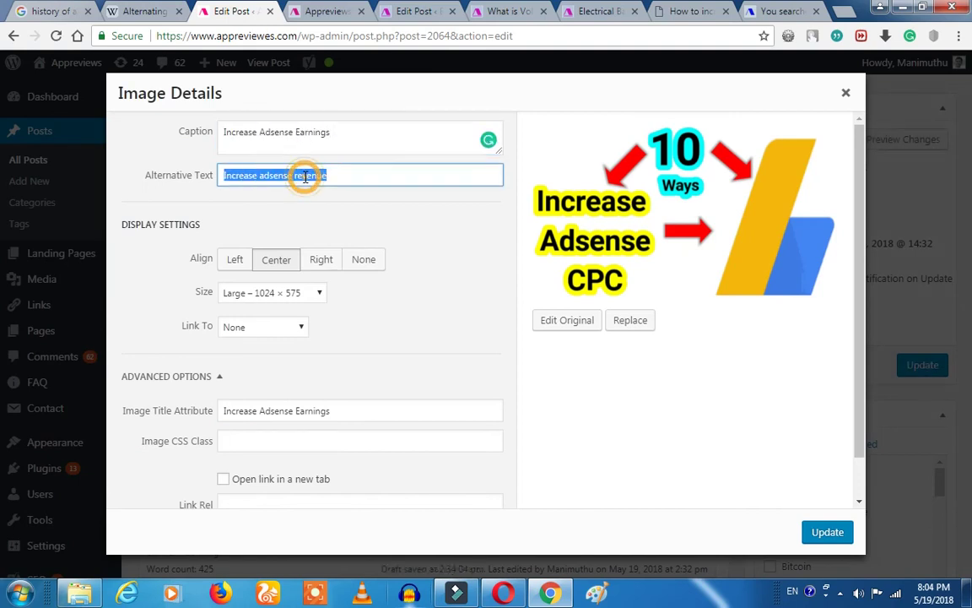
key("ctrl+v")
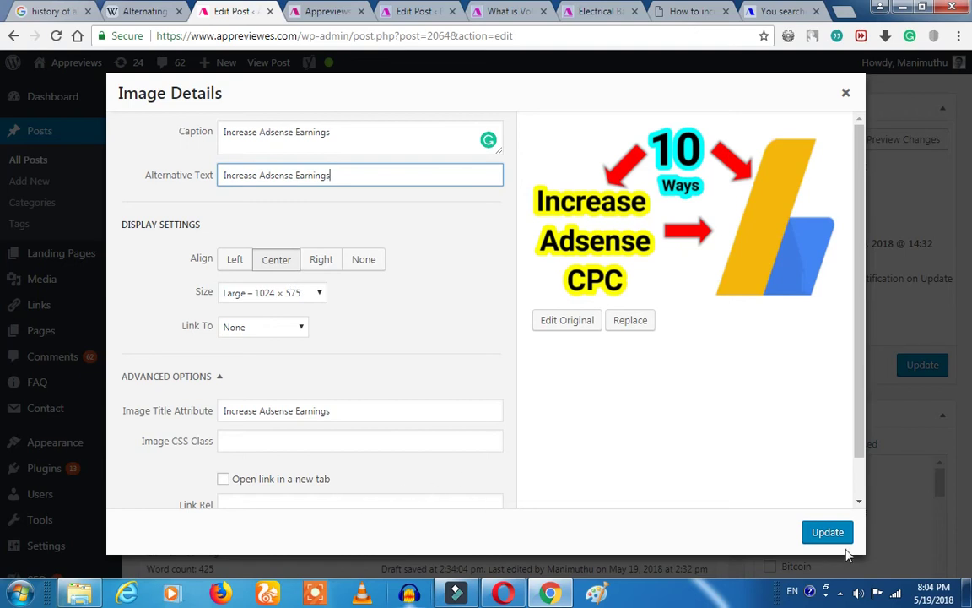
Apply the Adsense CPC image's updated details and check the post's Yoast analysis
left_click(816, 532)
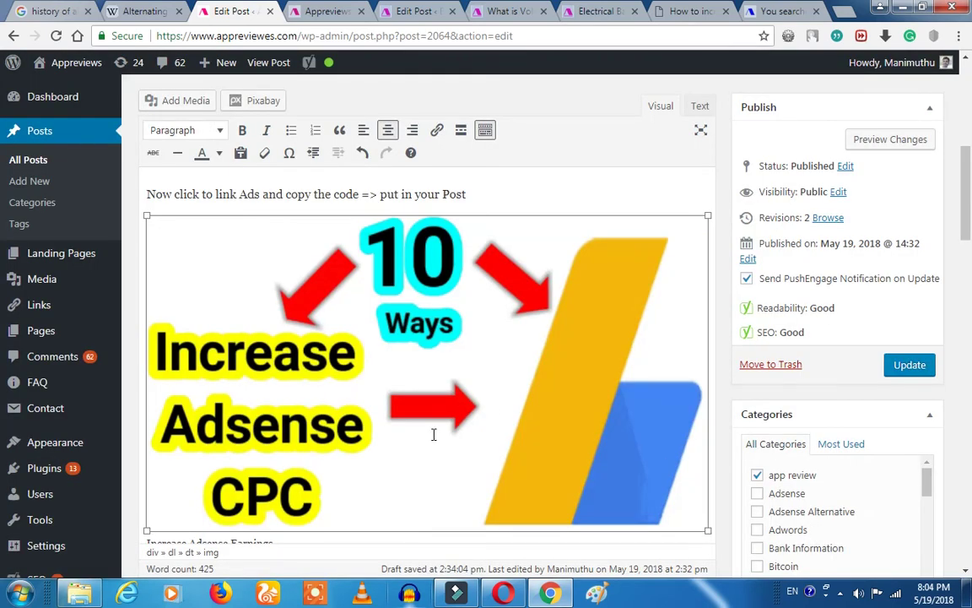
scroll(433, 435, "down", 15)
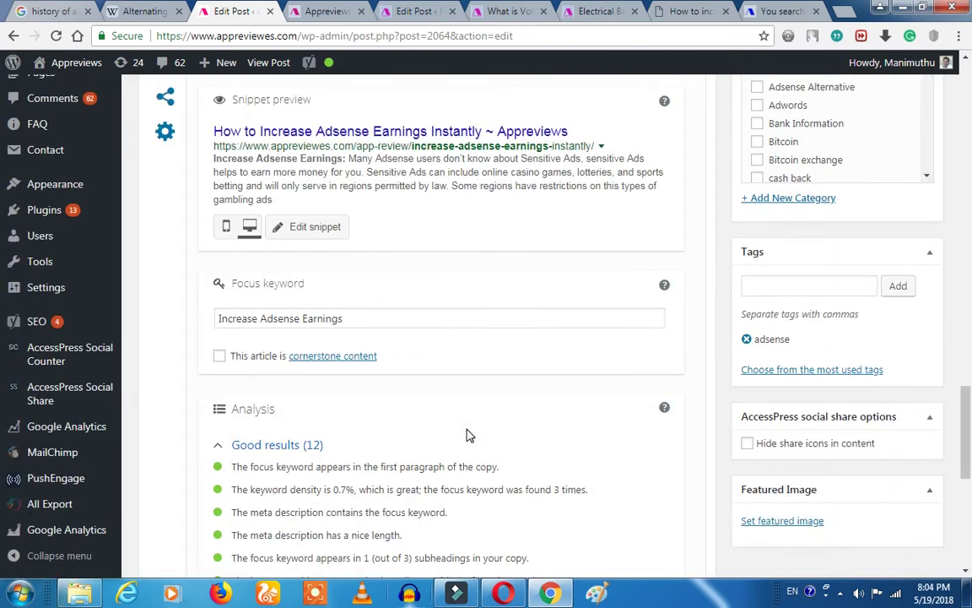
scroll(469, 435, "down", 3)
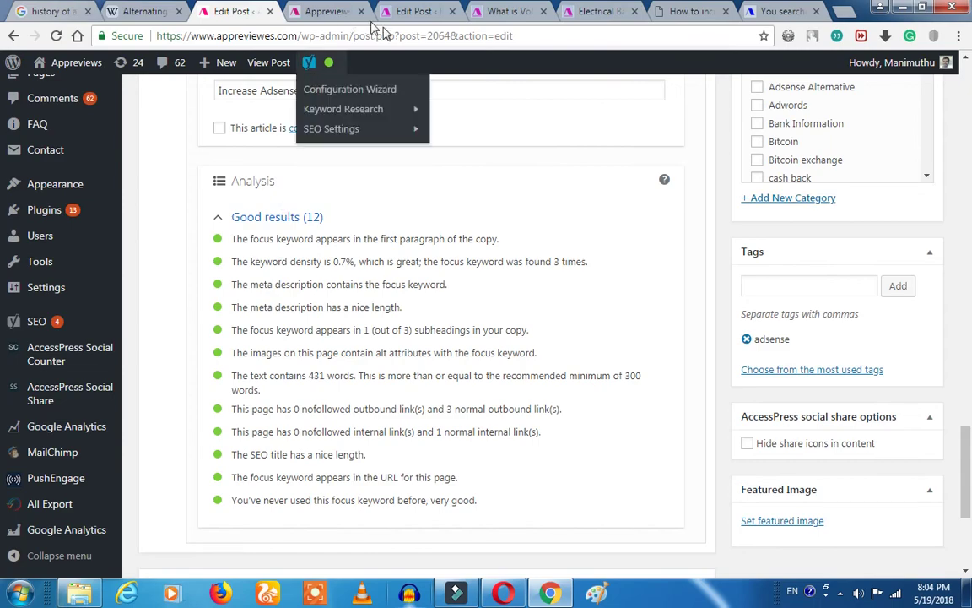
Examine the Yoast analysis of the voltage drop post and compare it with the Adsense post's analysis and content
left_click(413, 11)
scroll(314, 448, "down", 20)
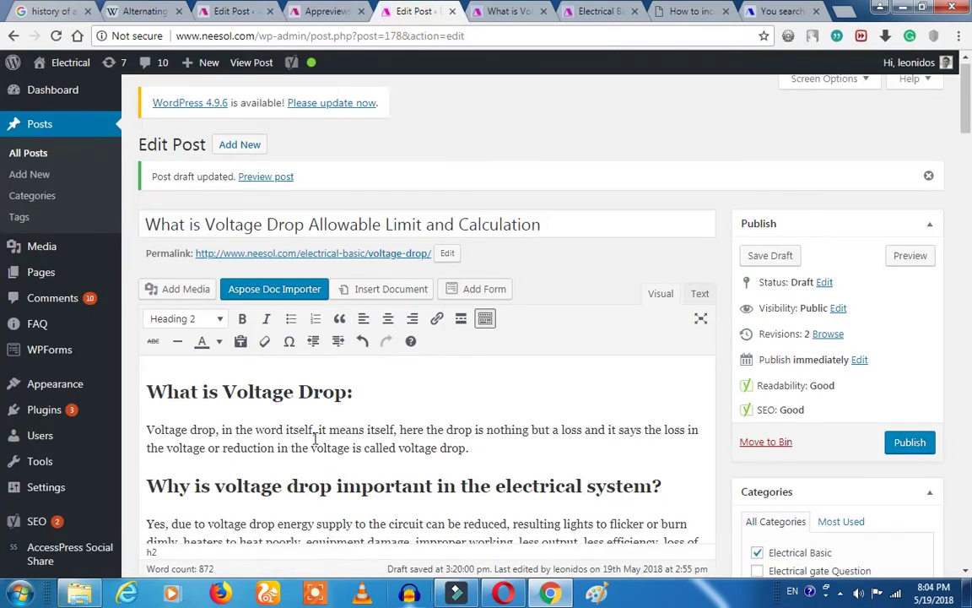
scroll(317, 422, "down", 15)
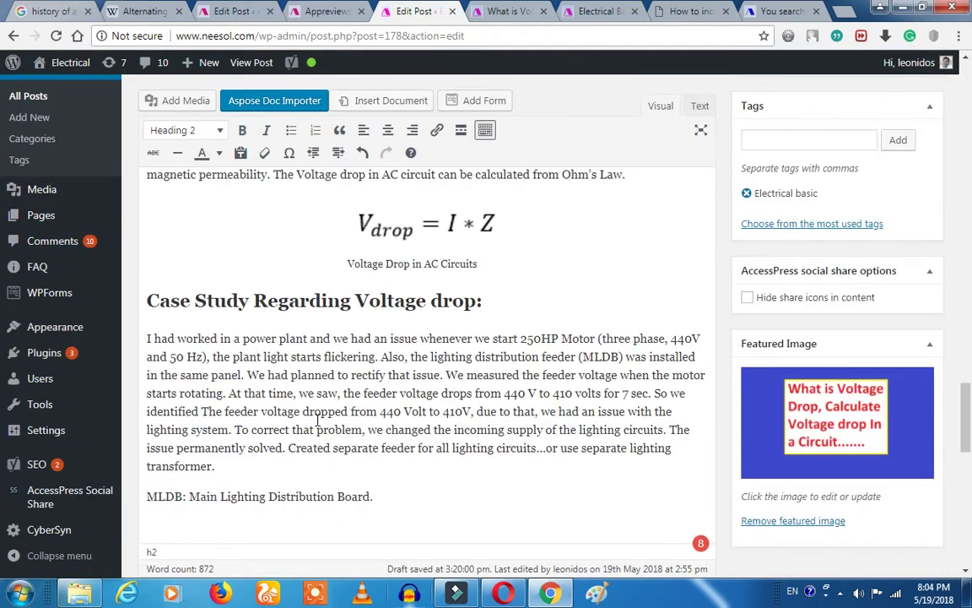
scroll(319, 420, "down", 3)
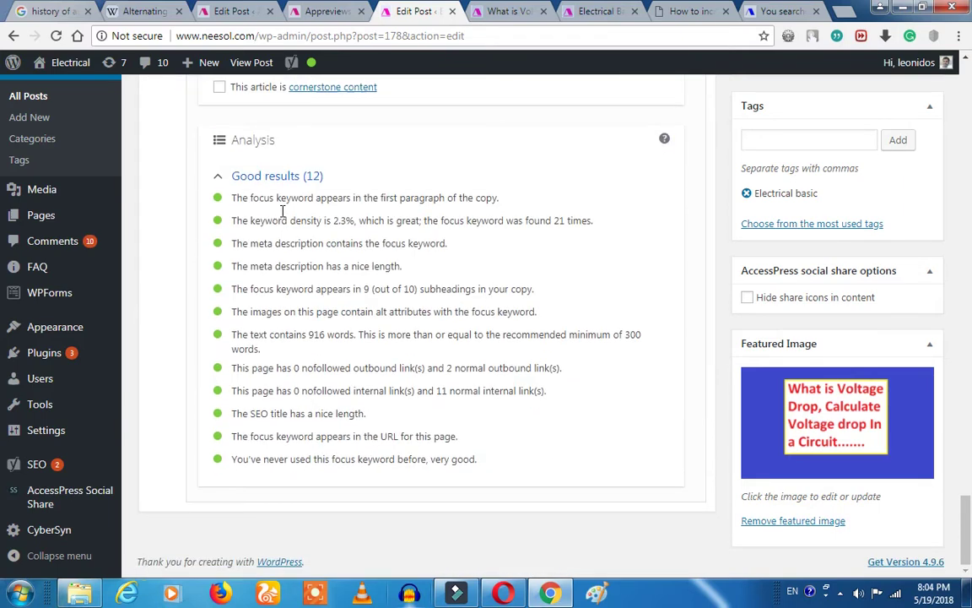
left_click(230, 11)
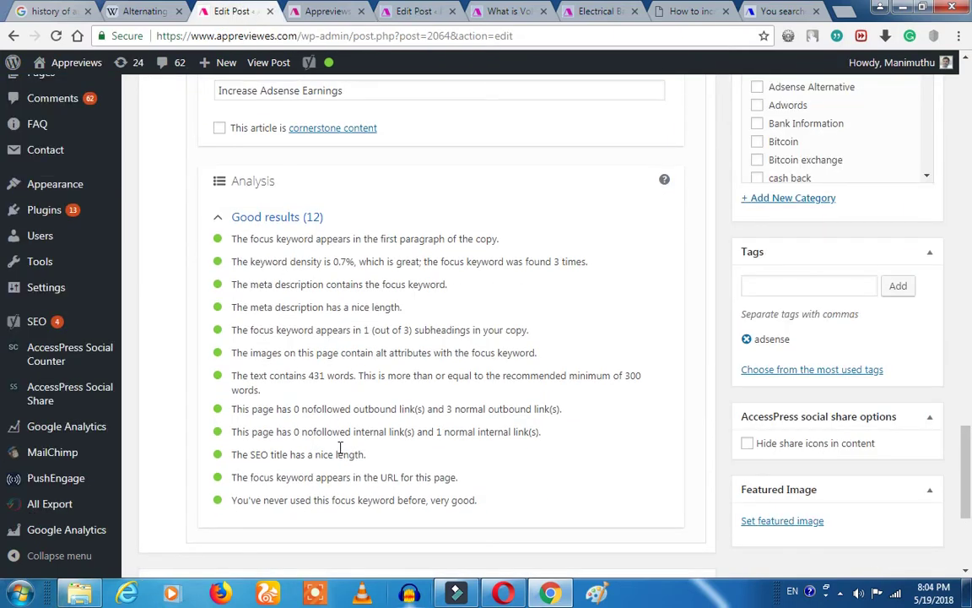
scroll(340, 446, "up", 12)
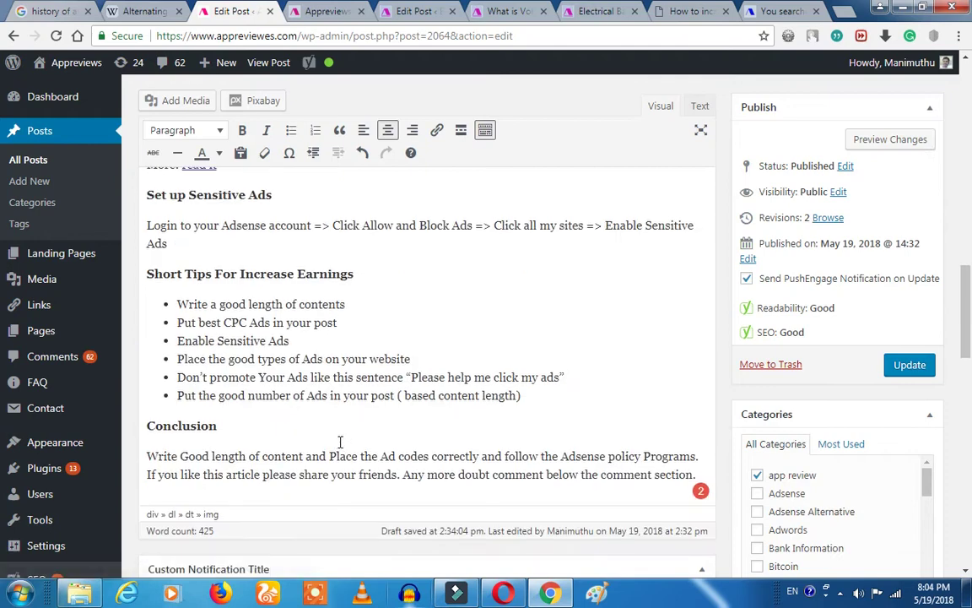
scroll(340, 442, "up", 10)
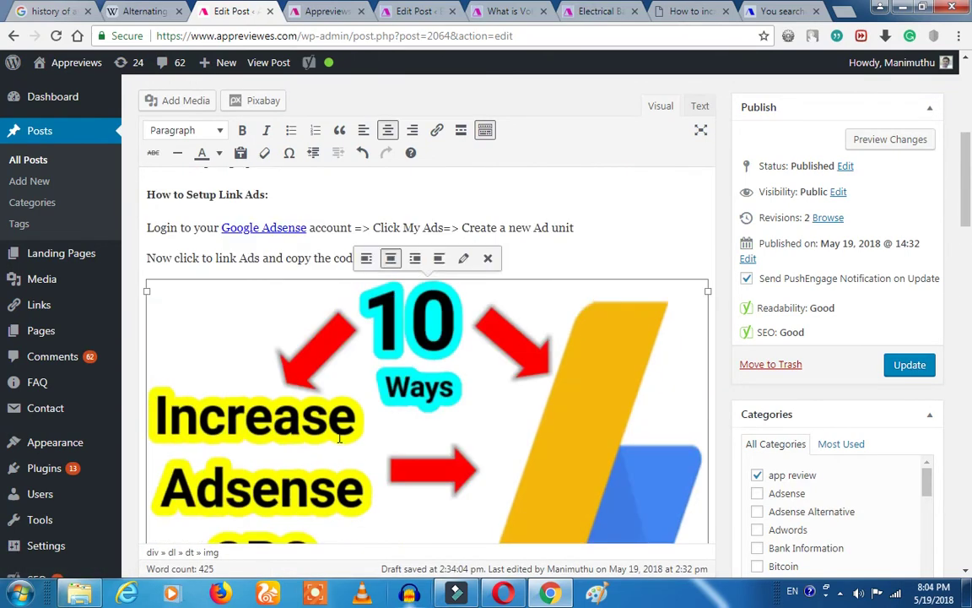
scroll(340, 438, "up", 5)
Look through the history sections of the Wikipedia article on alternating current
left_click(138, 11)
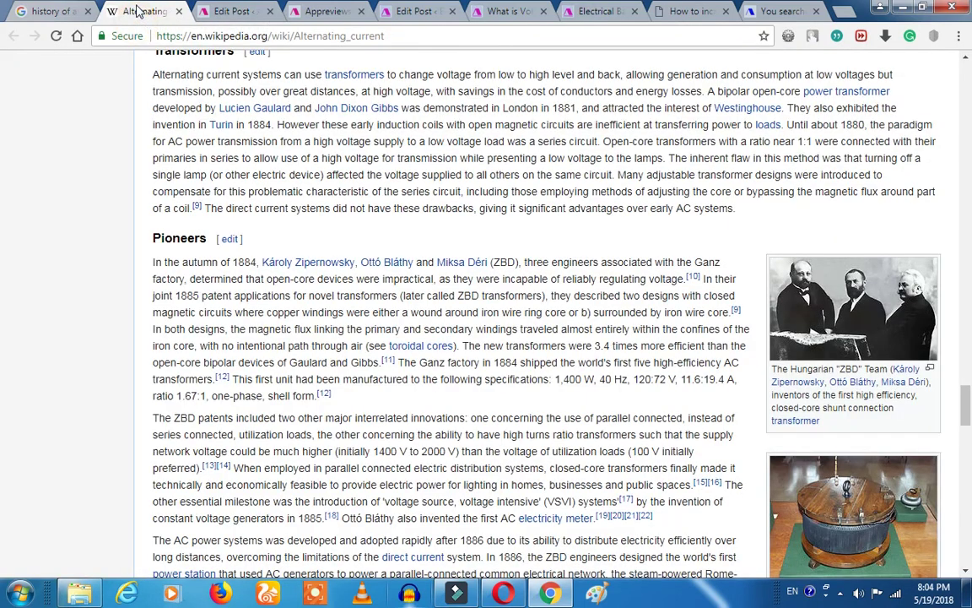
scroll(363, 253, "up", 5)
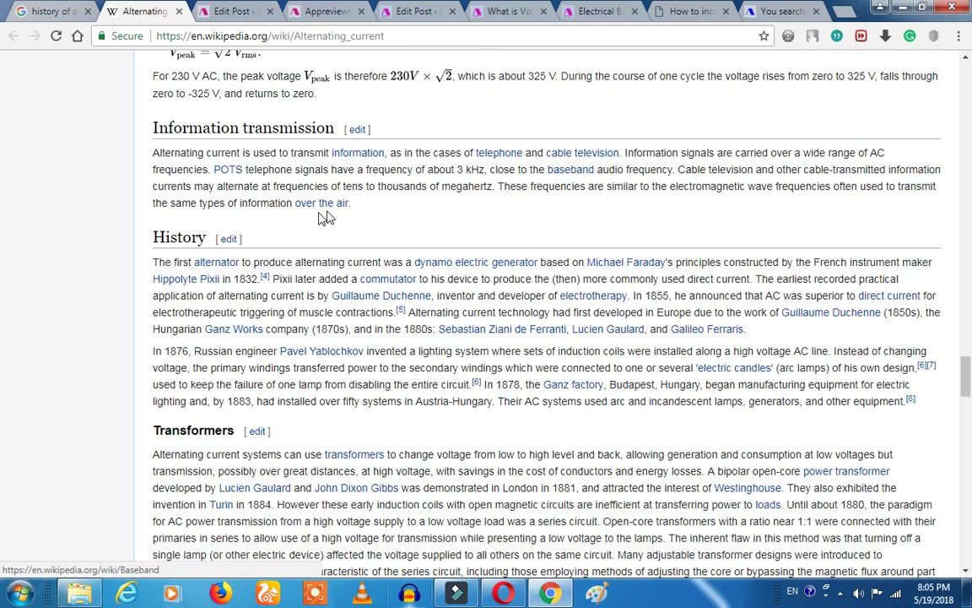
scroll(458, 503, "down", 10)
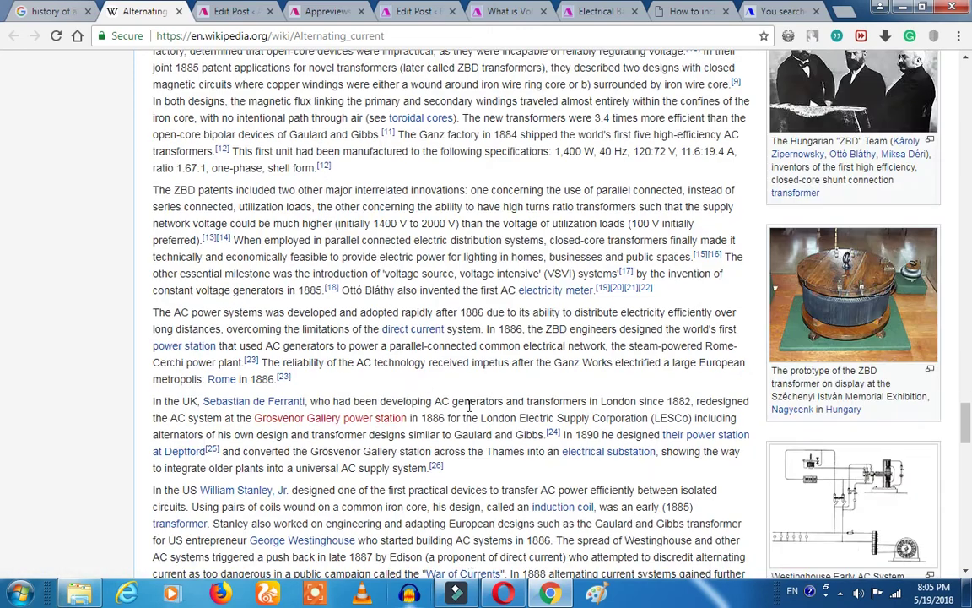
scroll(467, 403, "down", 4)
scroll(439, 321, "down", 2)
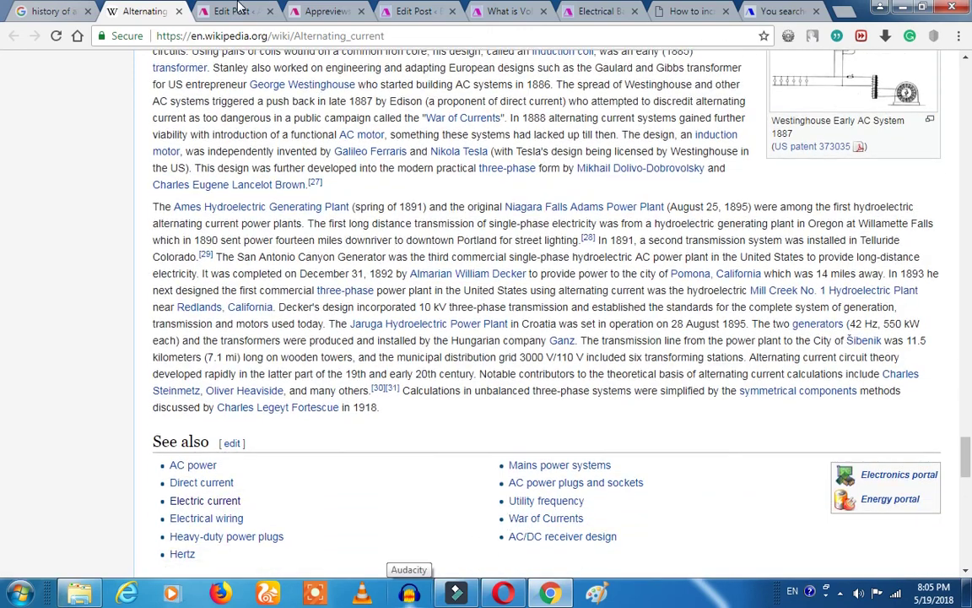
Publish the draft post "What is Voltage Drop Allowable Limit and Calculation" on the neesol.com site
left_click(227, 11)
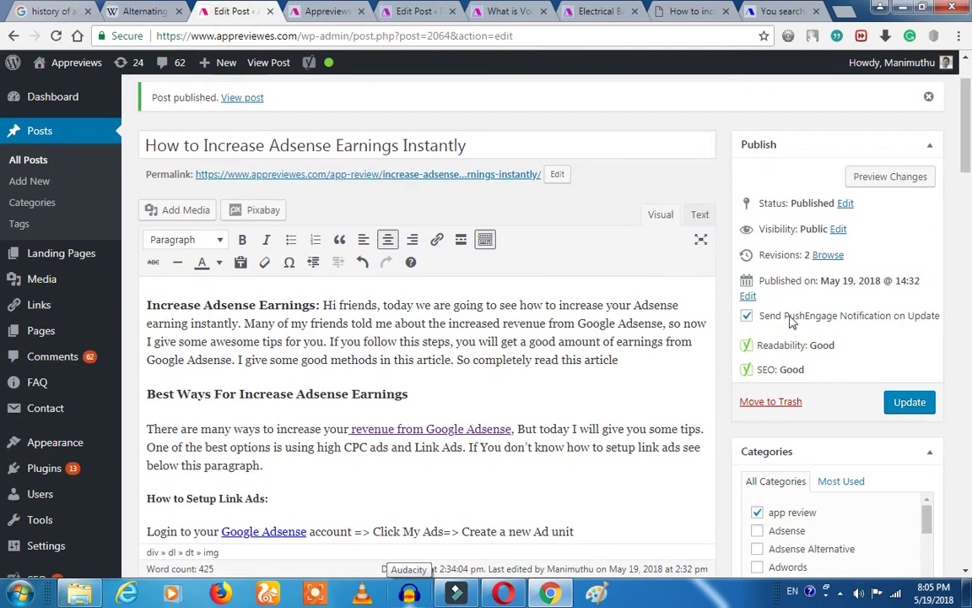
left_click(320, 10)
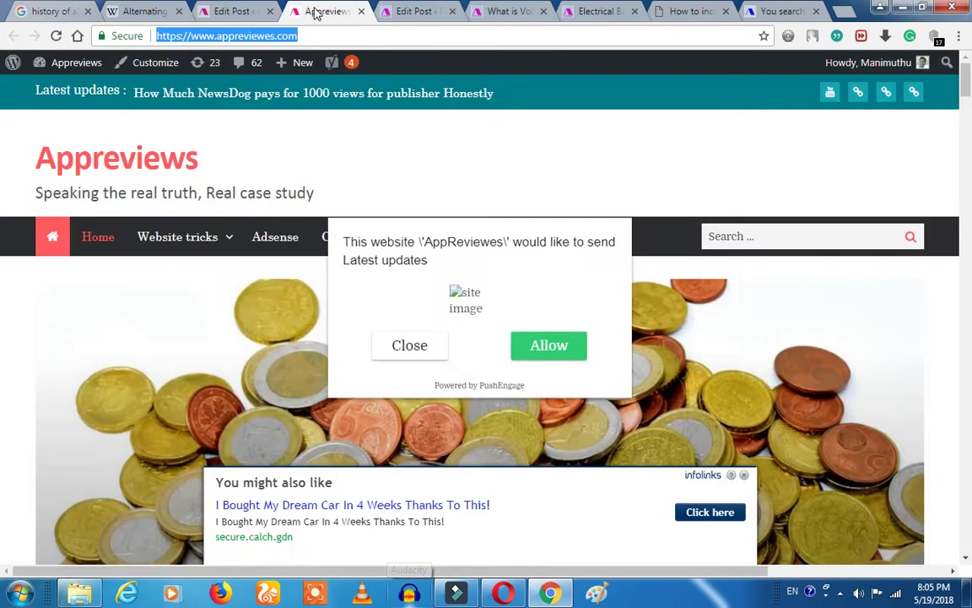
left_click(422, 10)
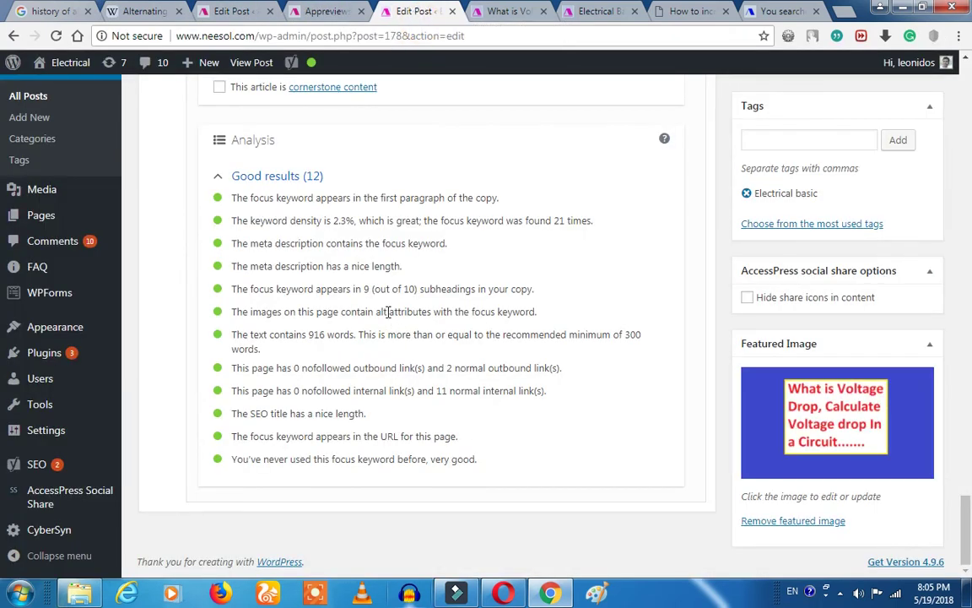
scroll(478, 294, "up", 20)
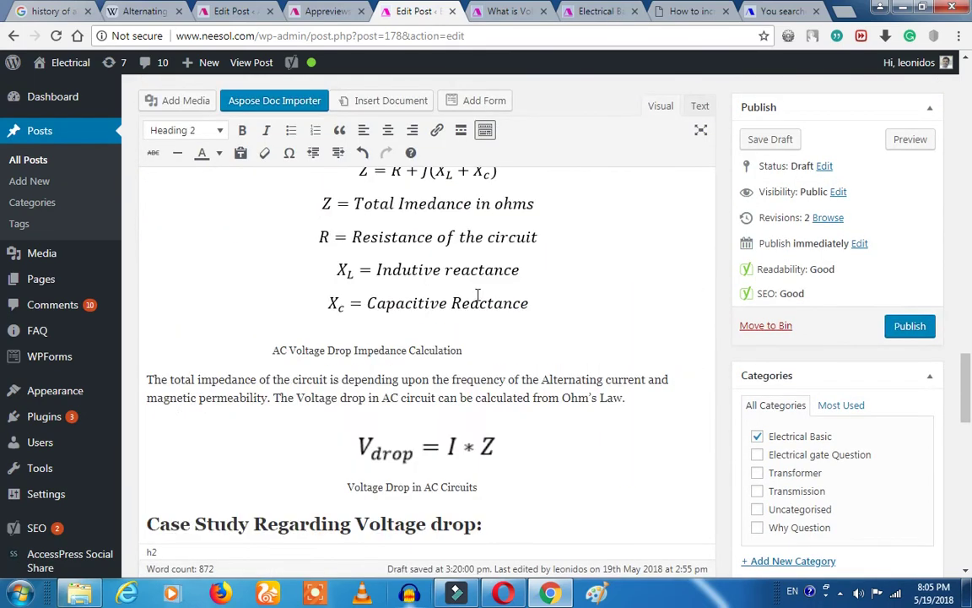
scroll(478, 294, "up", 10)
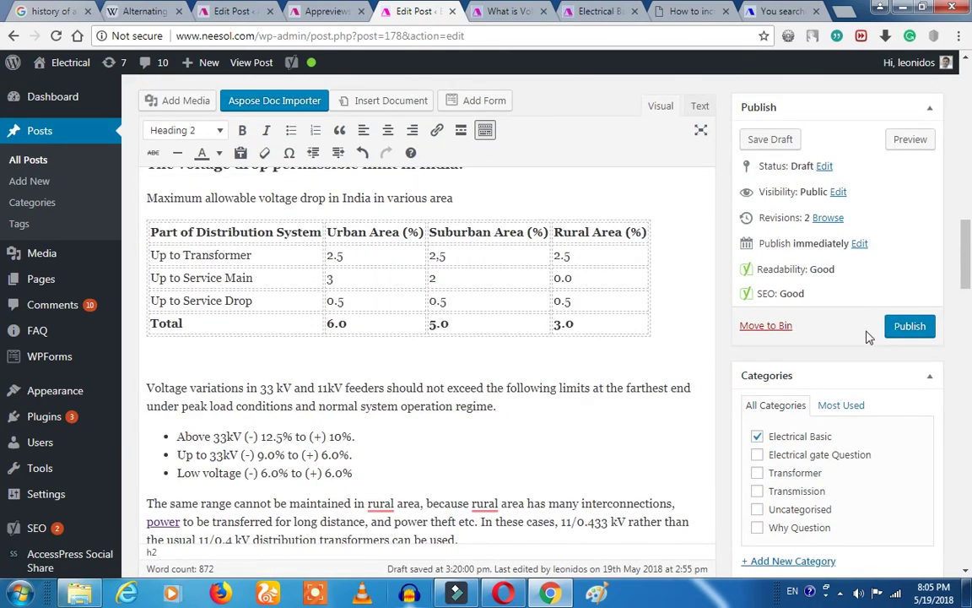
left_click(908, 335)
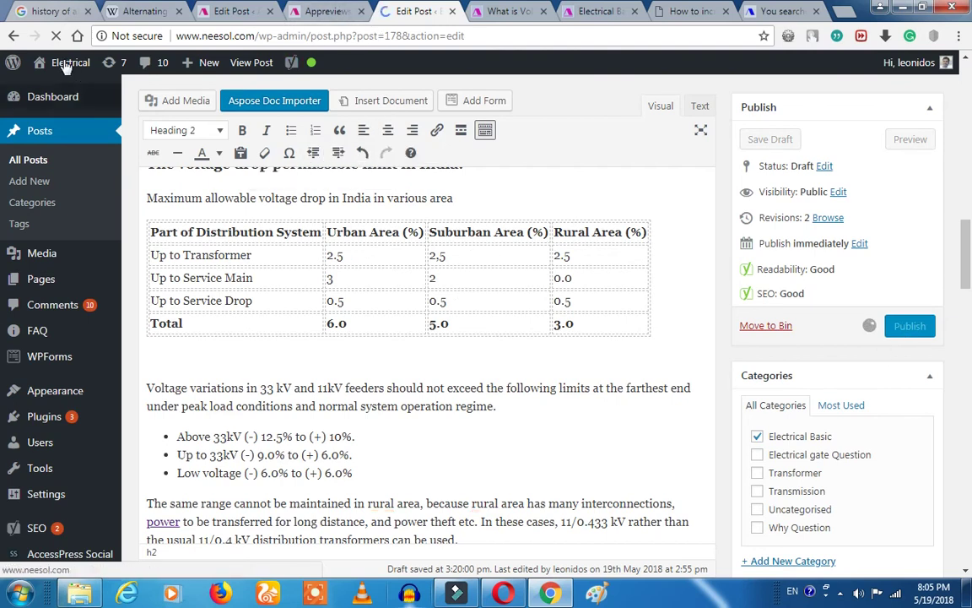
Examine the toptamil.net article on increasing Adsense revenue, including its introduction, headings and link ads images
left_click(240, 10)
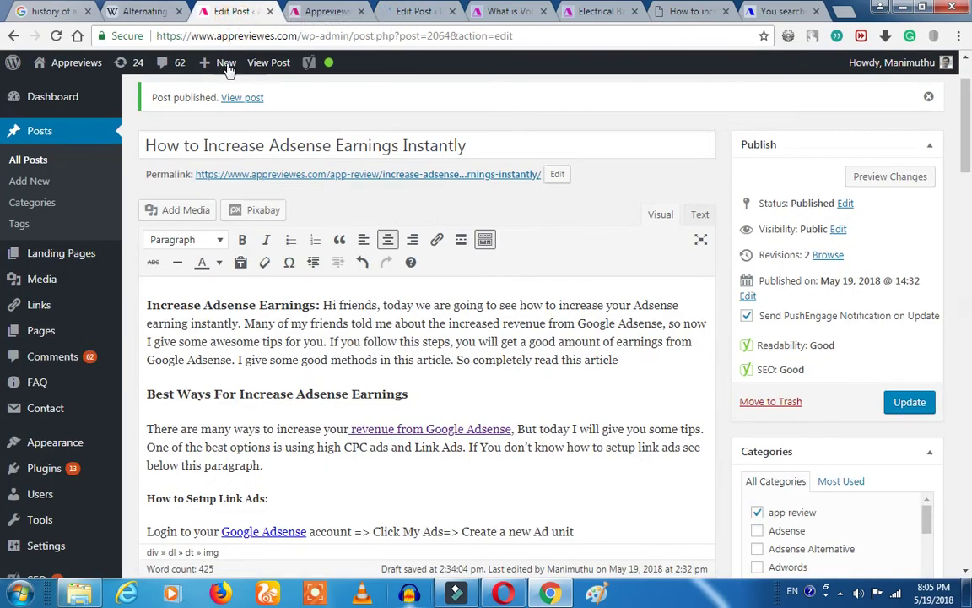
left_click(691, 10)
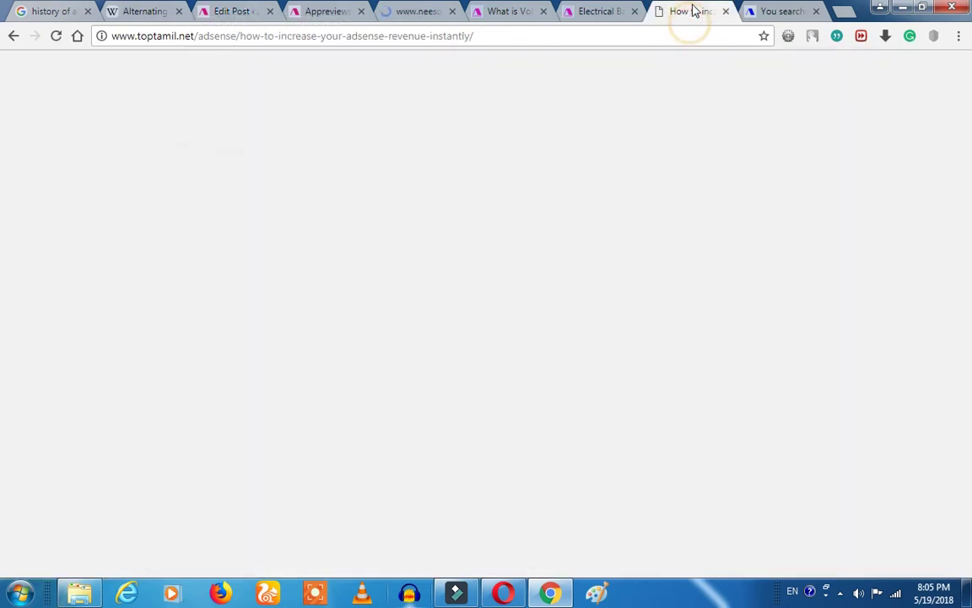
scroll(412, 354, "up", 5)
scroll(412, 354, "up", 5)
scroll(412, 352, "down", 8)
left_click_drag(125, 144, 245, 169)
left_click(295, 172)
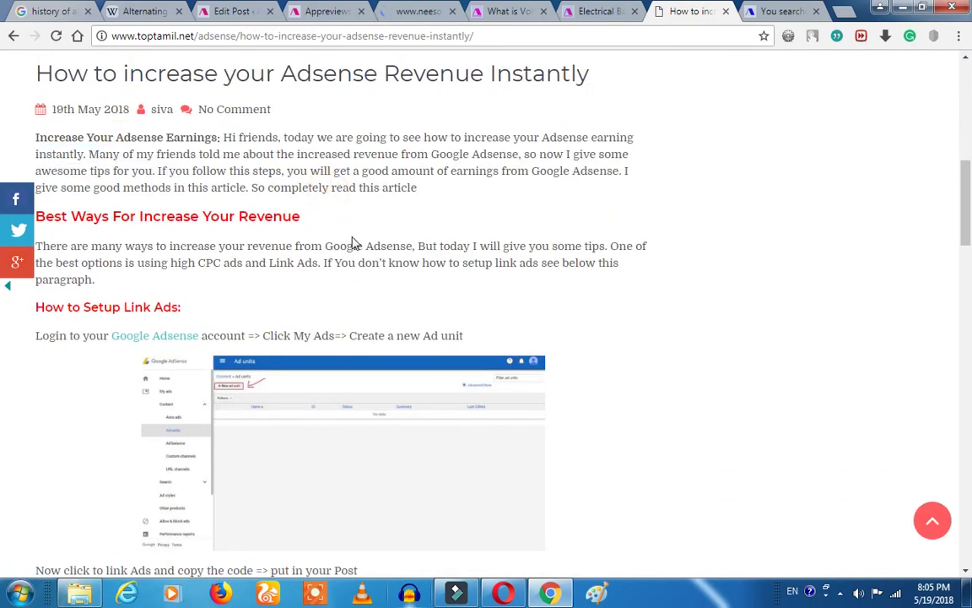
scroll(353, 240, "down", 10)
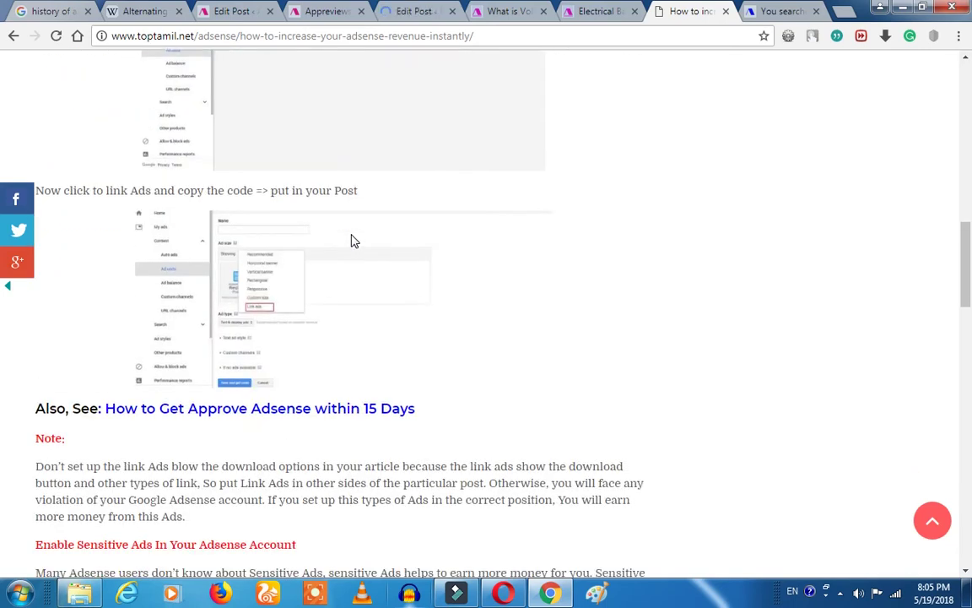
scroll(353, 240, "down", 8)
scroll(334, 232, "up", 8)
Open the published voltage drop post from its permalink in a new browser tab and switch to it
left_click(413, 10)
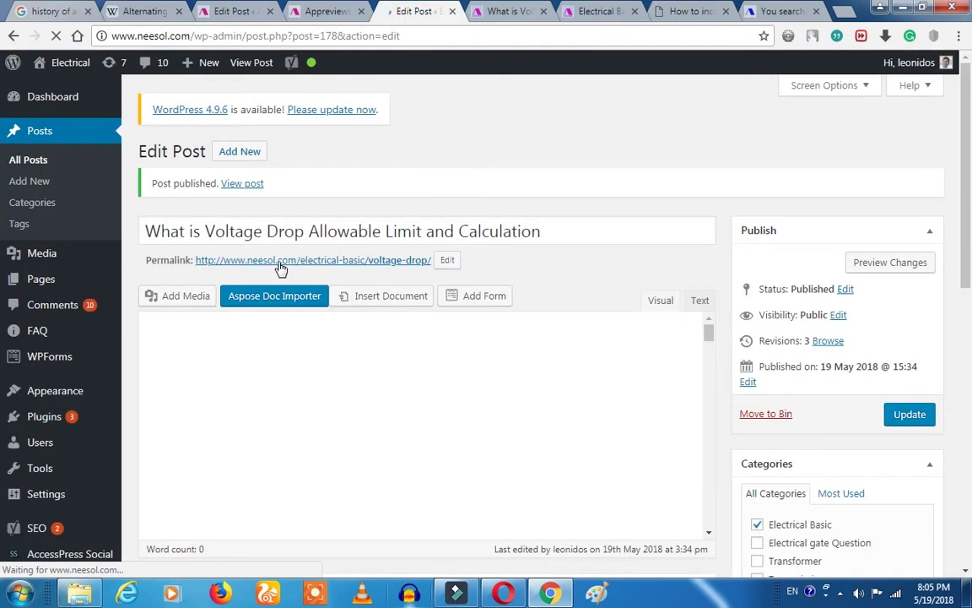
right_click(281, 268)
left_click(312, 273)
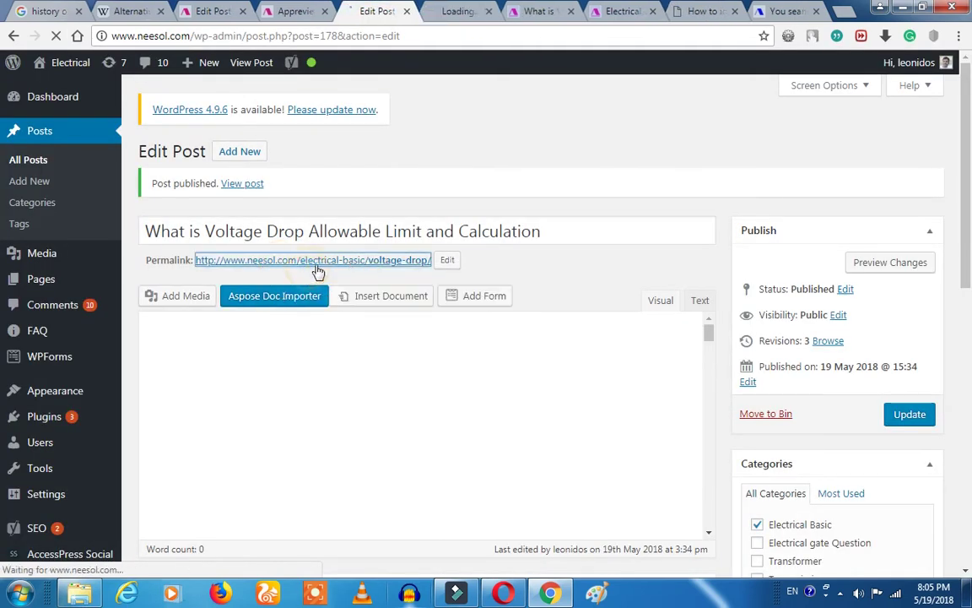
left_click(460, 15)
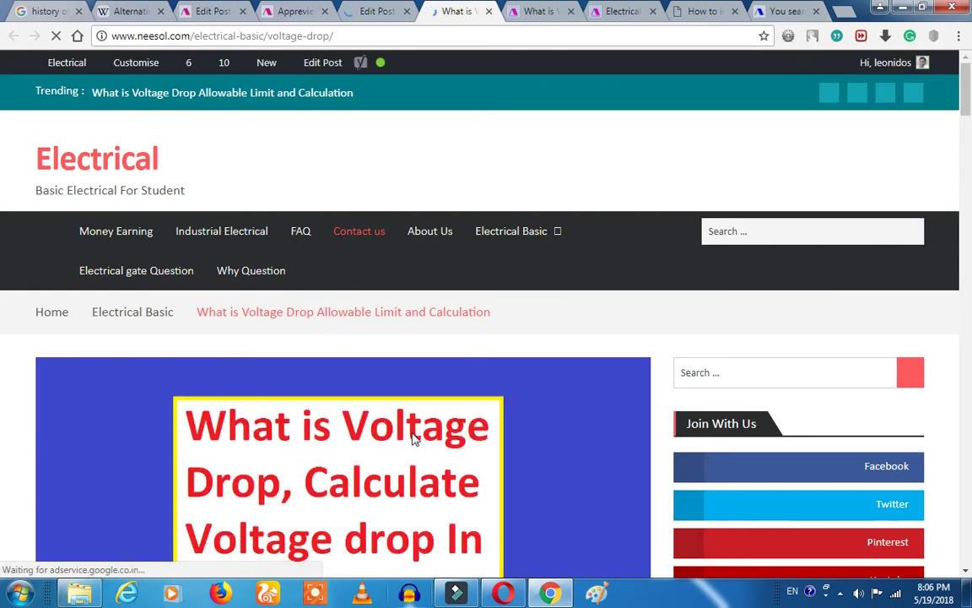
Read through the published voltage drop article, examining its headings, internal links, limit table and captioned formula images
scroll(413, 434, "down", 3)
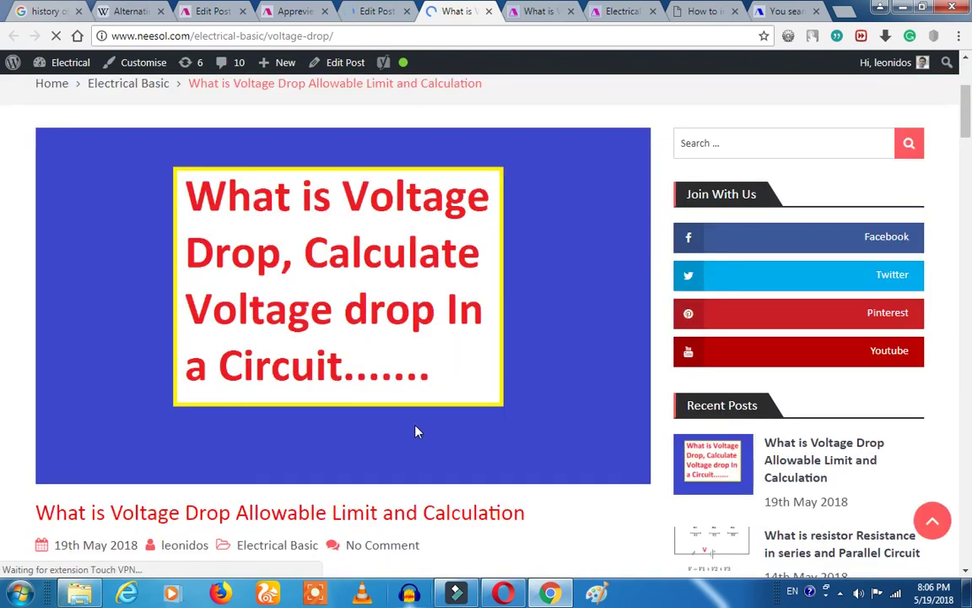
scroll(415, 432, "down", 4)
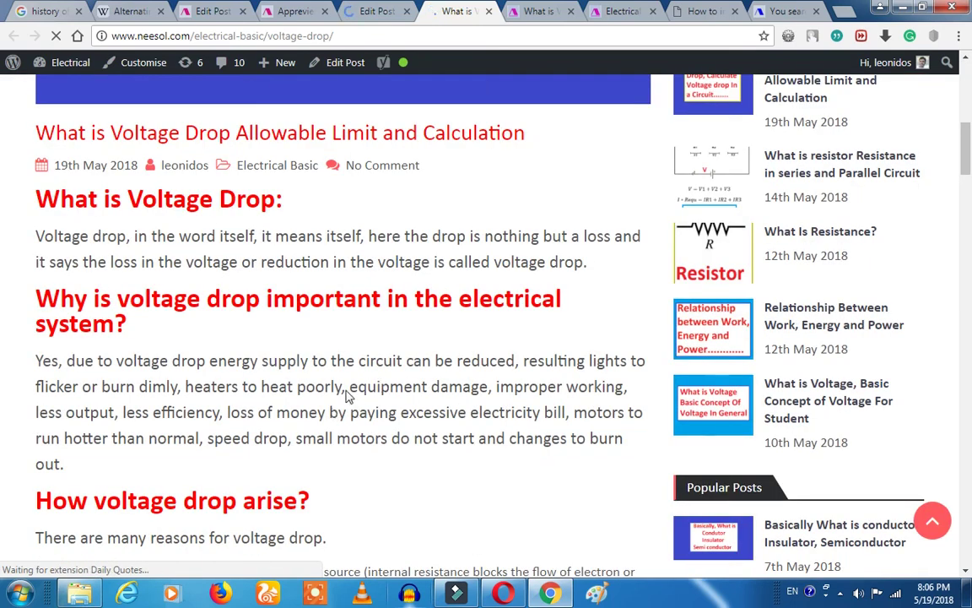
scroll(312, 359, "down", 3)
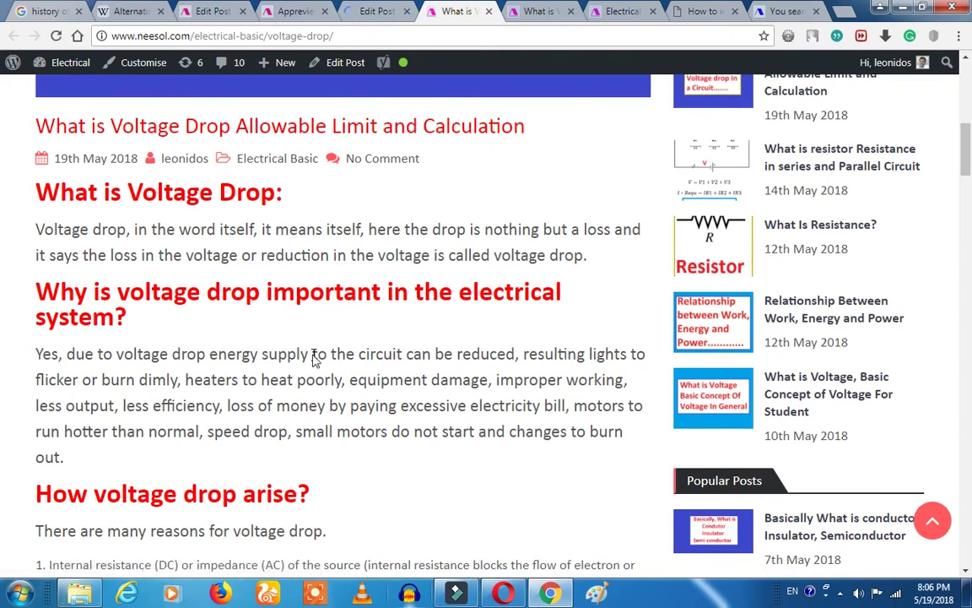
scroll(364, 416, "down", 2)
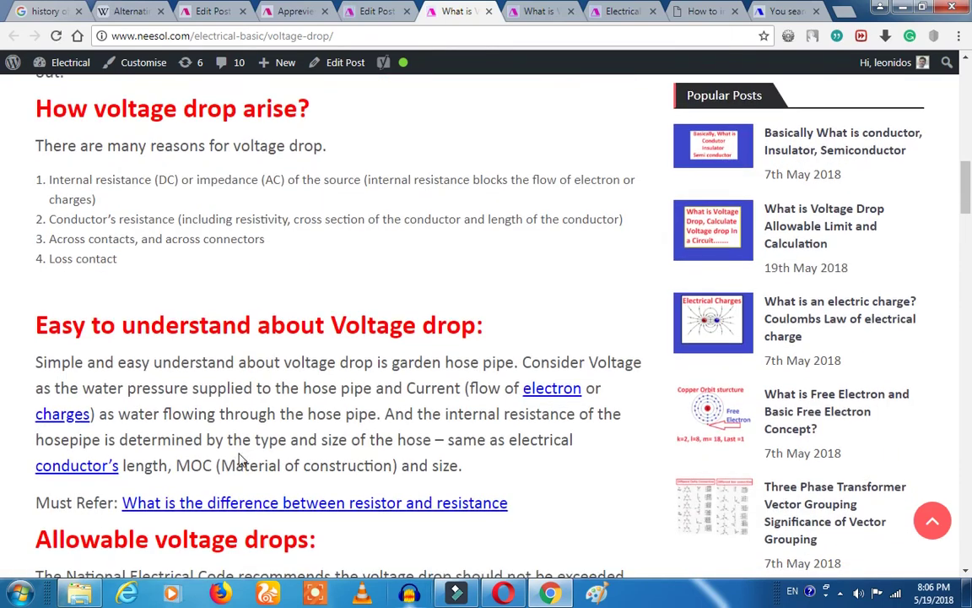
scroll(227, 354, "down", 2)
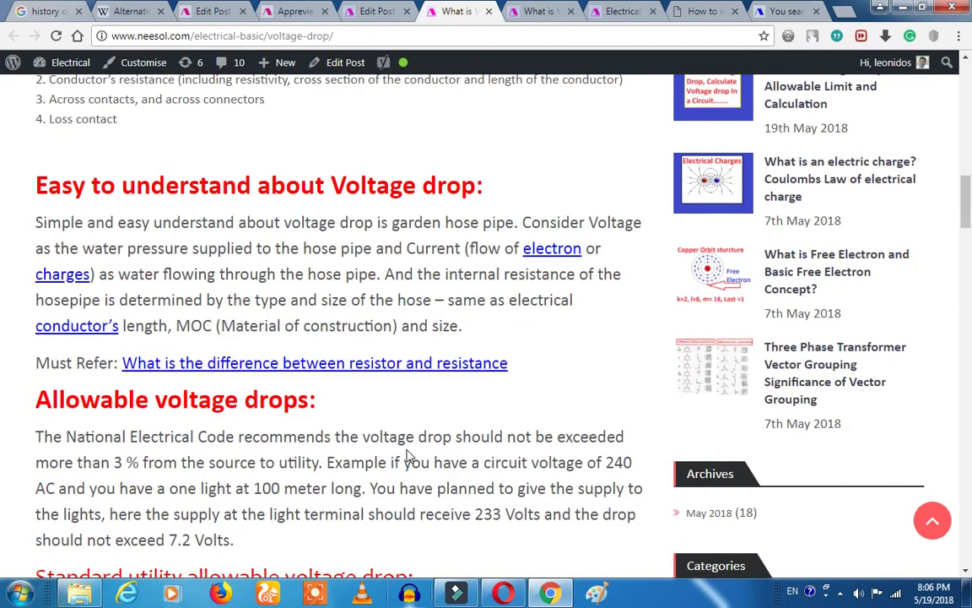
scroll(409, 456, "down", 7)
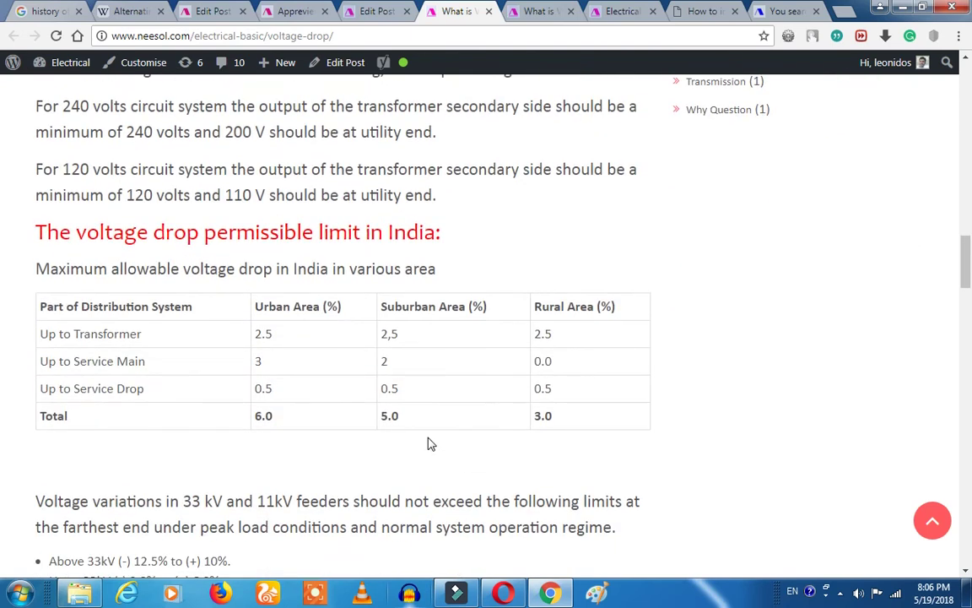
scroll(429, 444, "down", 3)
scroll(406, 442, "down", 3)
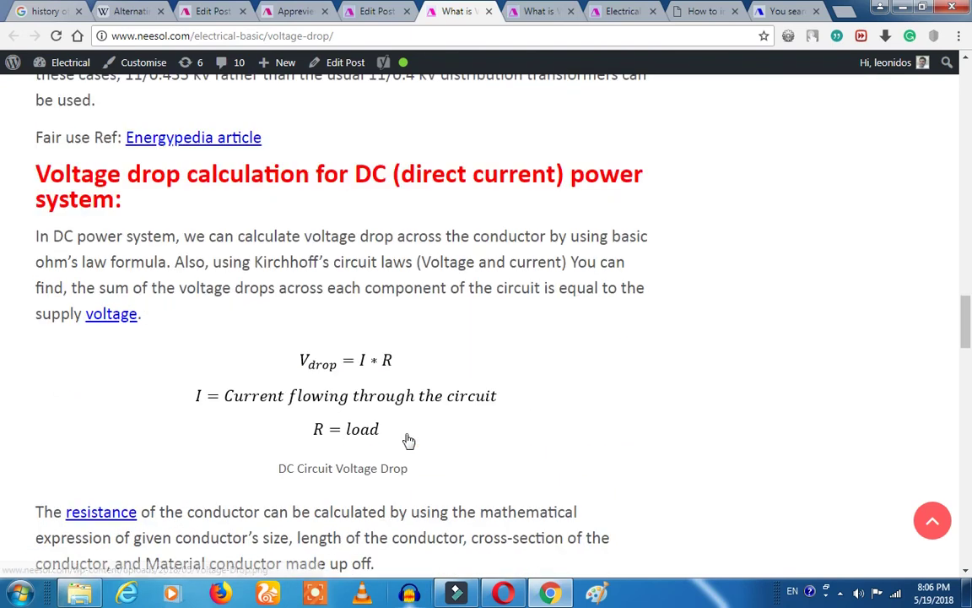
scroll(376, 386, "down", 3)
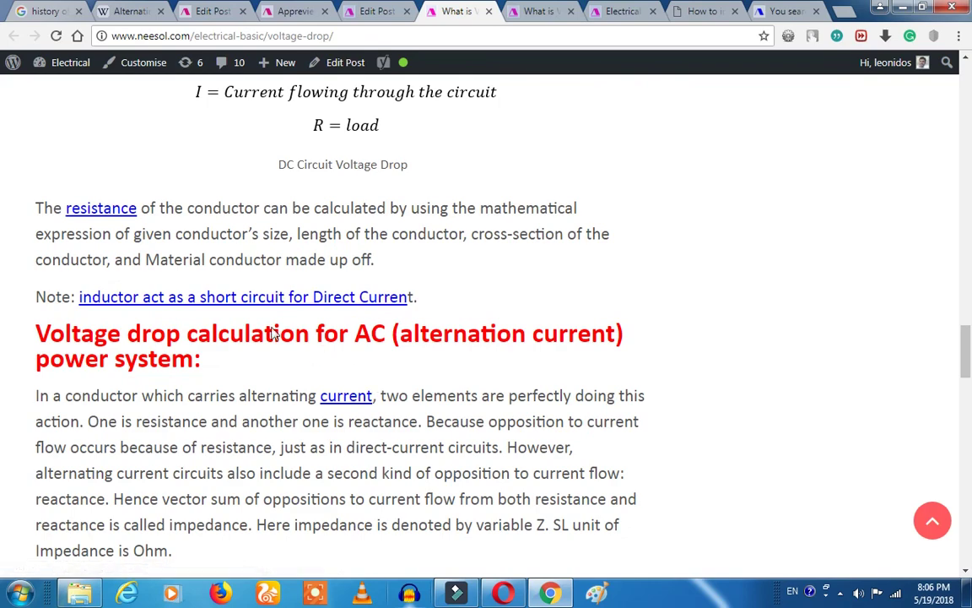
scroll(441, 405, "down", 3)
scroll(441, 407, "down", 3)
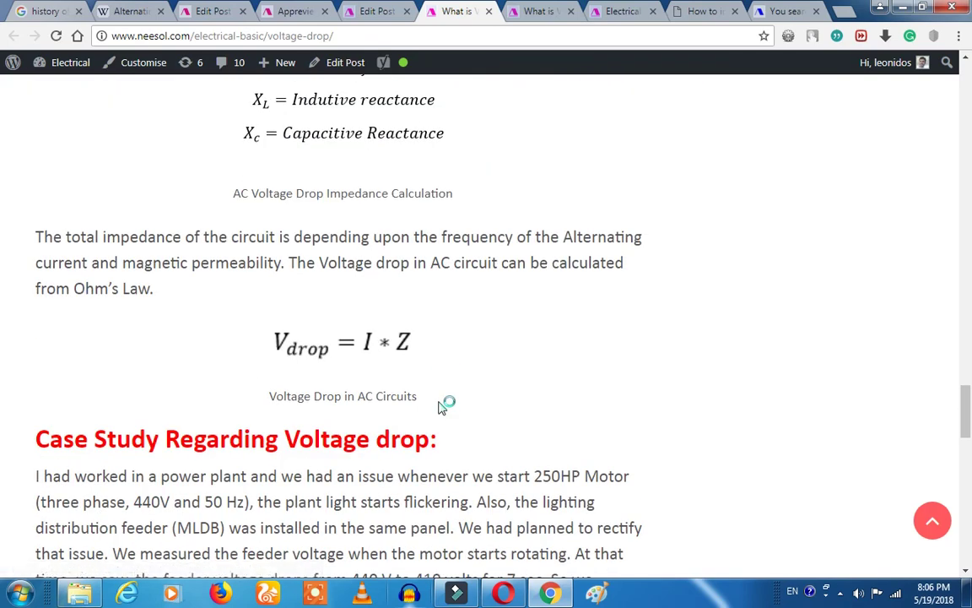
Review the whole published voltage drop article again, from its title and headings through the limit table to the comment section
scroll(440, 407, "down", 3)
scroll(438, 408, "up", 20)
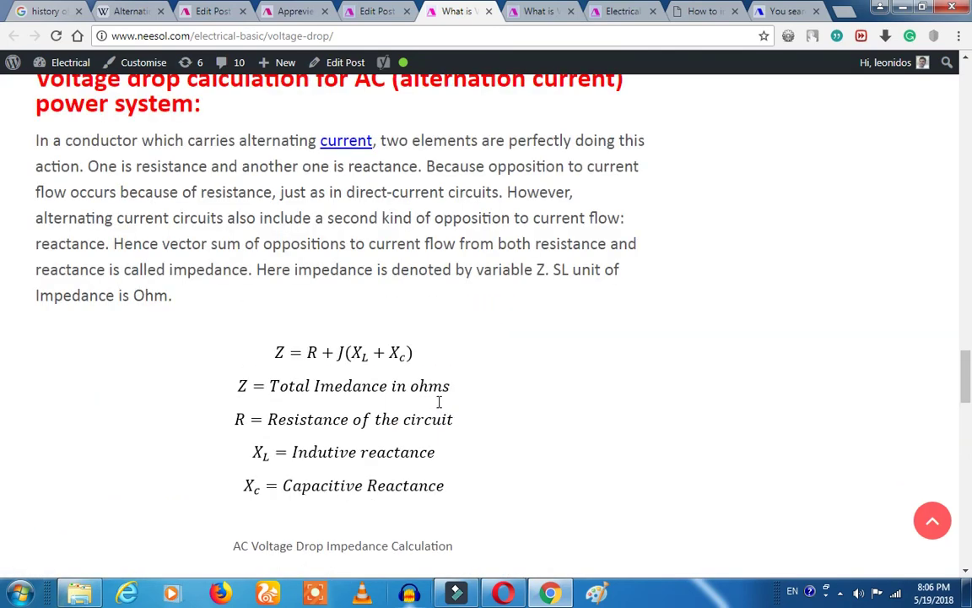
scroll(438, 407, "up", 5)
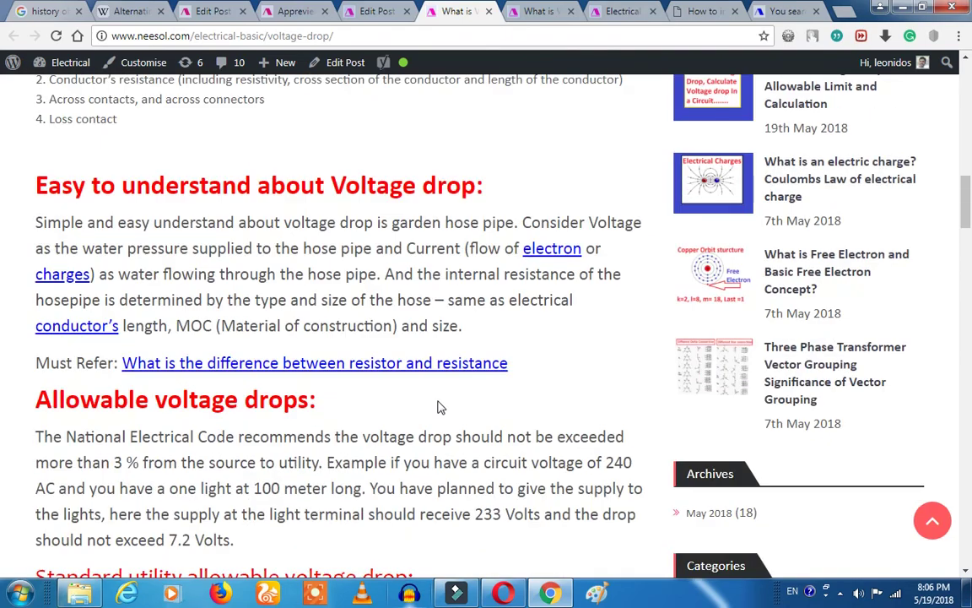
scroll(438, 407, "up", 4)
scroll(438, 408, "up", 2)
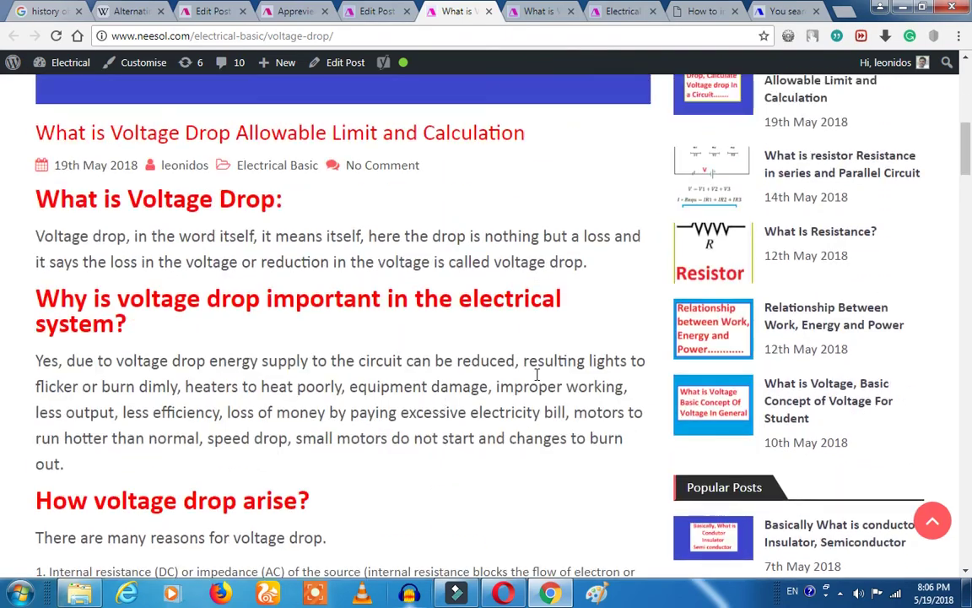
scroll(391, 379, "up", 2)
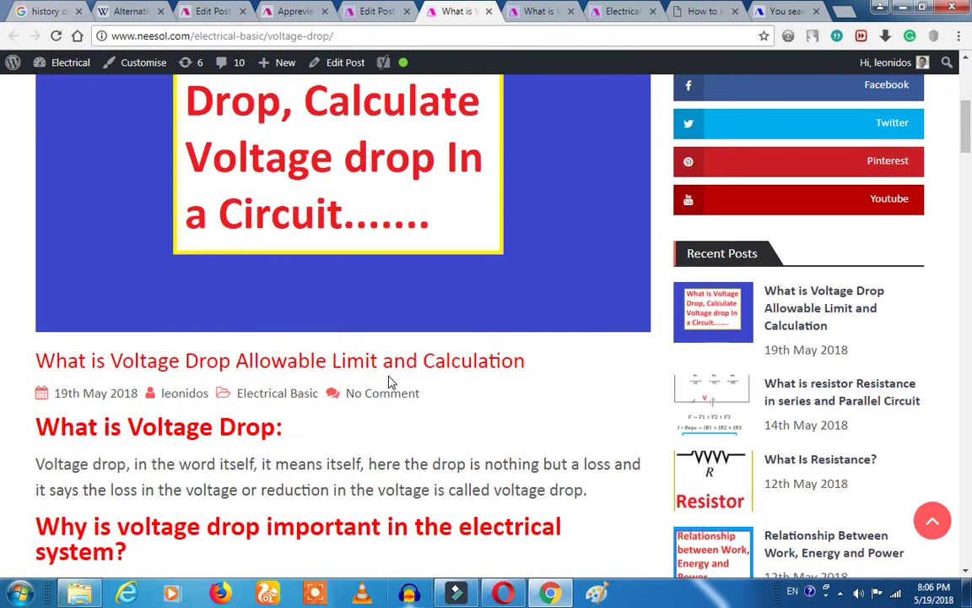
scroll(391, 380, "down", 8)
scroll(391, 380, "down", 4)
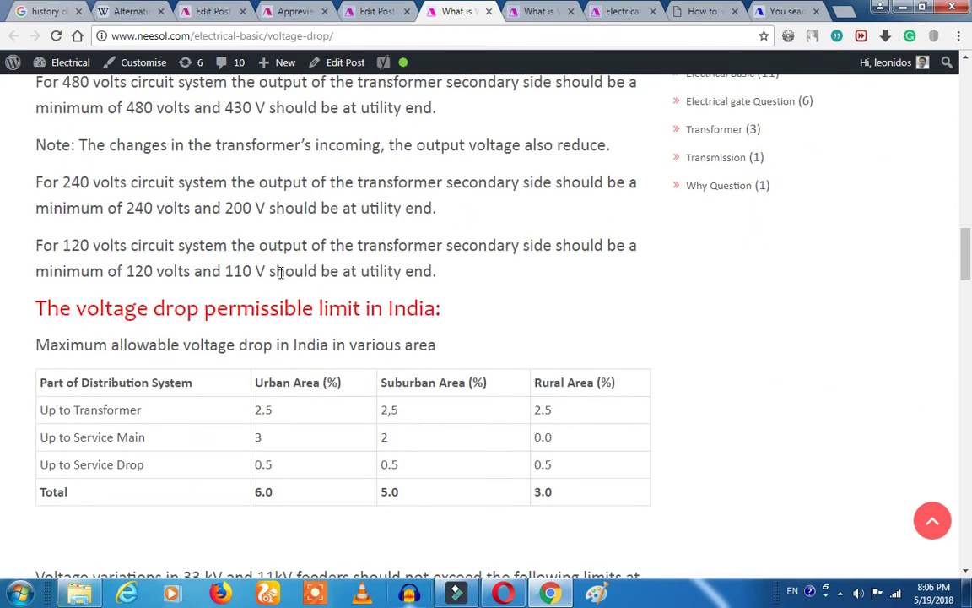
scroll(338, 253, "down", 4)
scroll(349, 229, "down", 20)
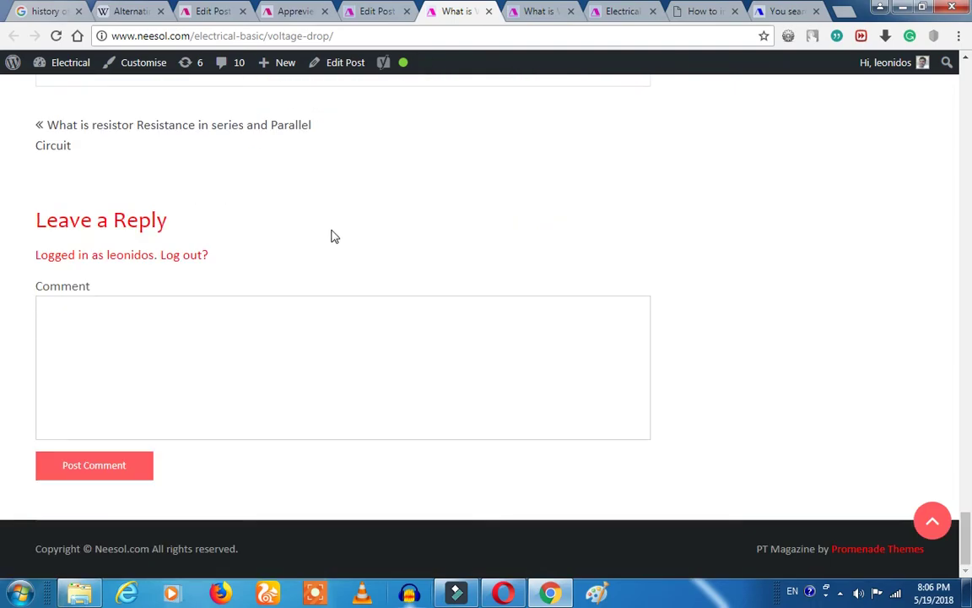
scroll(331, 223, "up", 20)
scroll(329, 214, "up", 20)
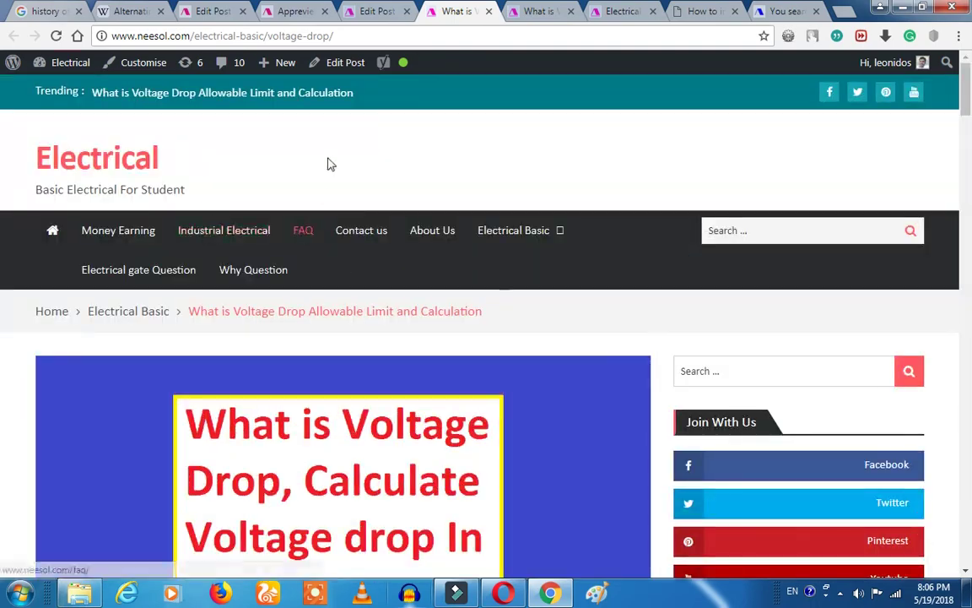
Return to the Adsense earnings post's editor and examine its Yoast SEO analysis results, especially keyword density, and the snippet preview
left_click(293, 11)
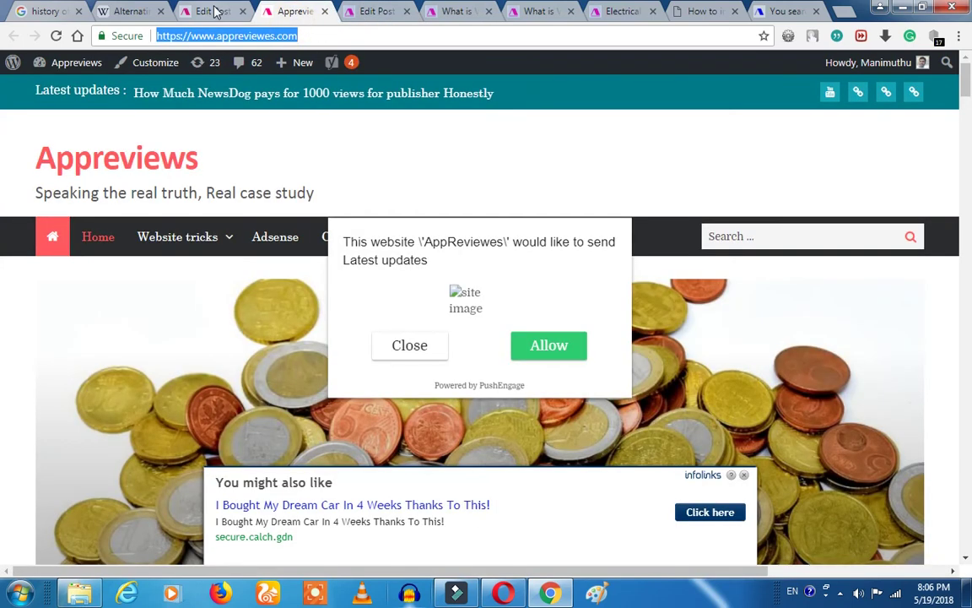
left_click(213, 11)
scroll(409, 426, "down", 20)
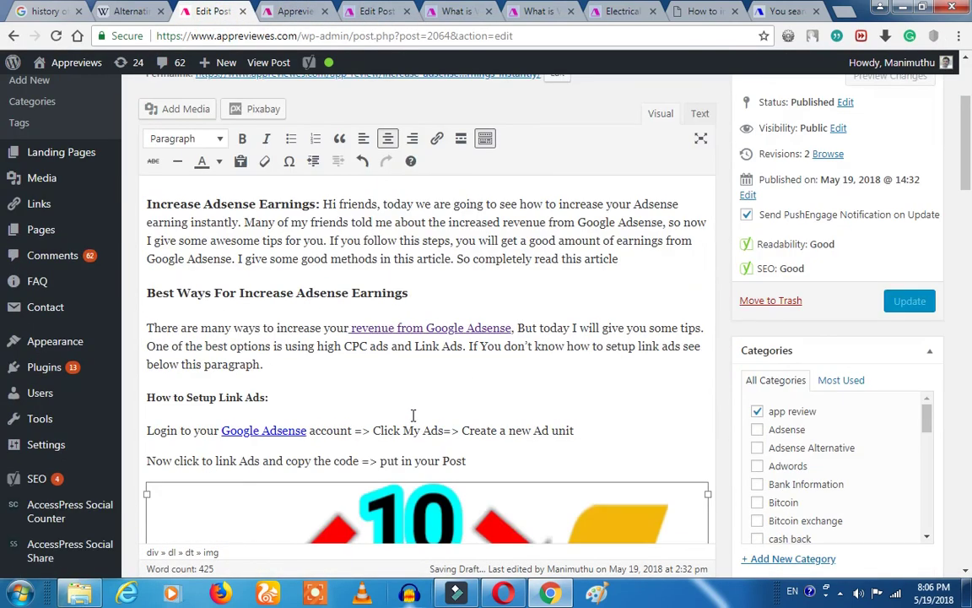
scroll(400, 431, "up", 3)
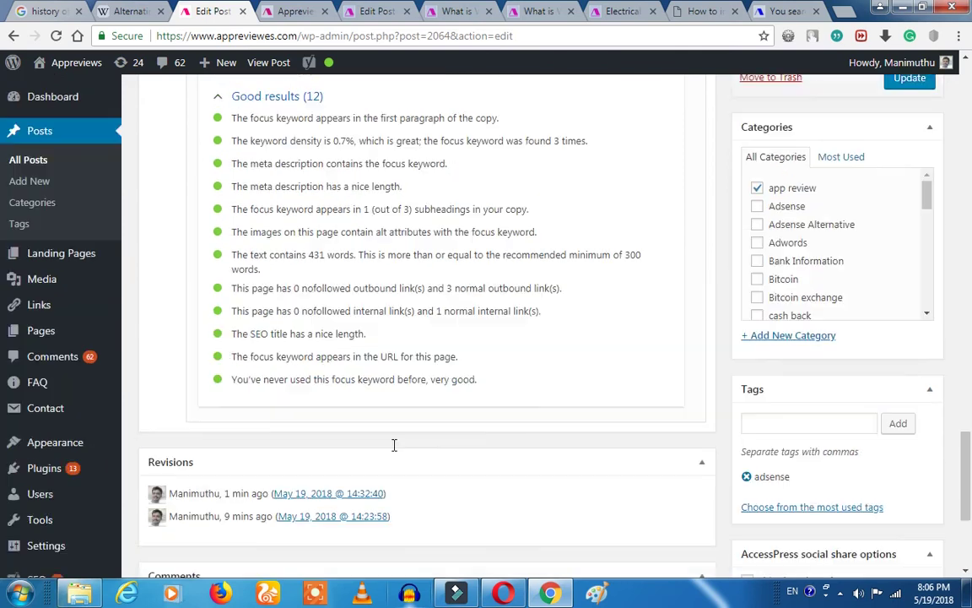
left_click_drag(234, 208, 517, 471)
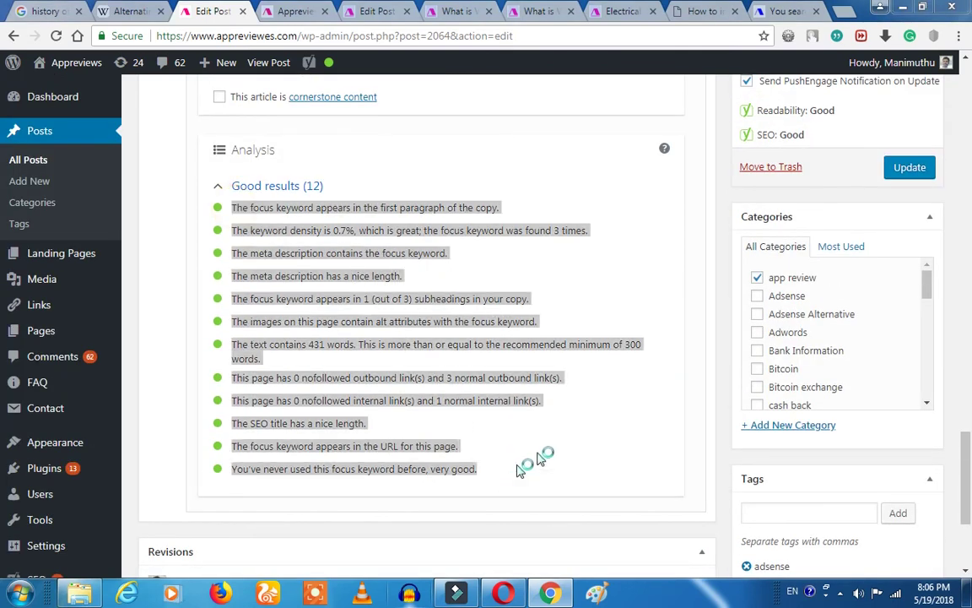
left_click(325, 228)
triple_click(328, 228)
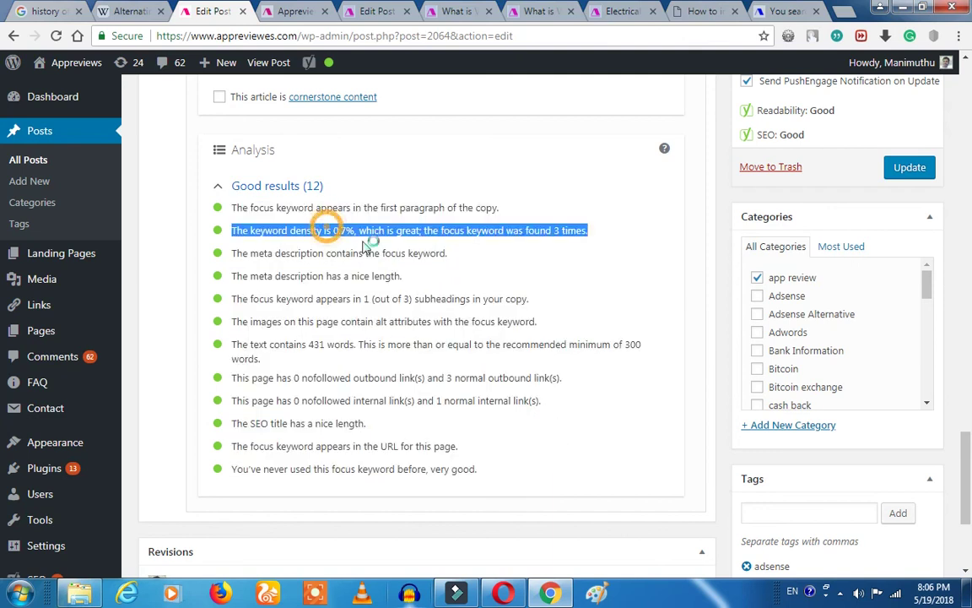
left_click(434, 230)
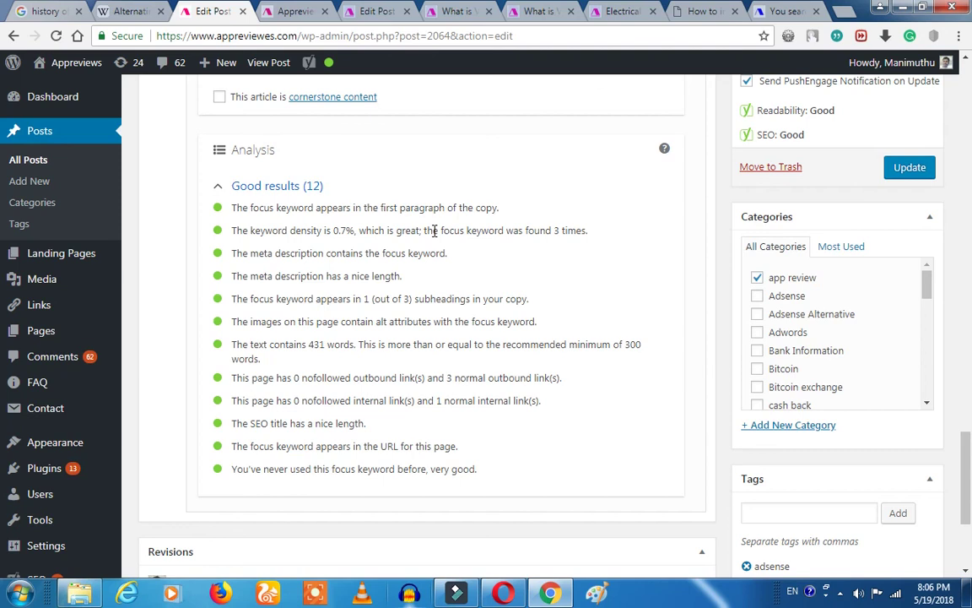
triple_click(430, 229)
left_click(395, 228)
scroll(504, 437, "up", 5)
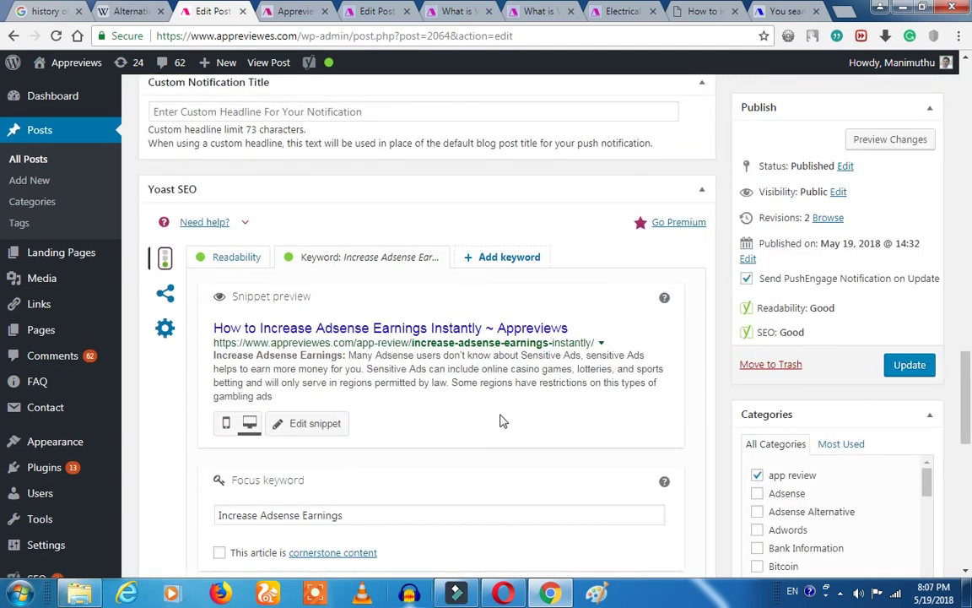
scroll(502, 422, "up", 4)
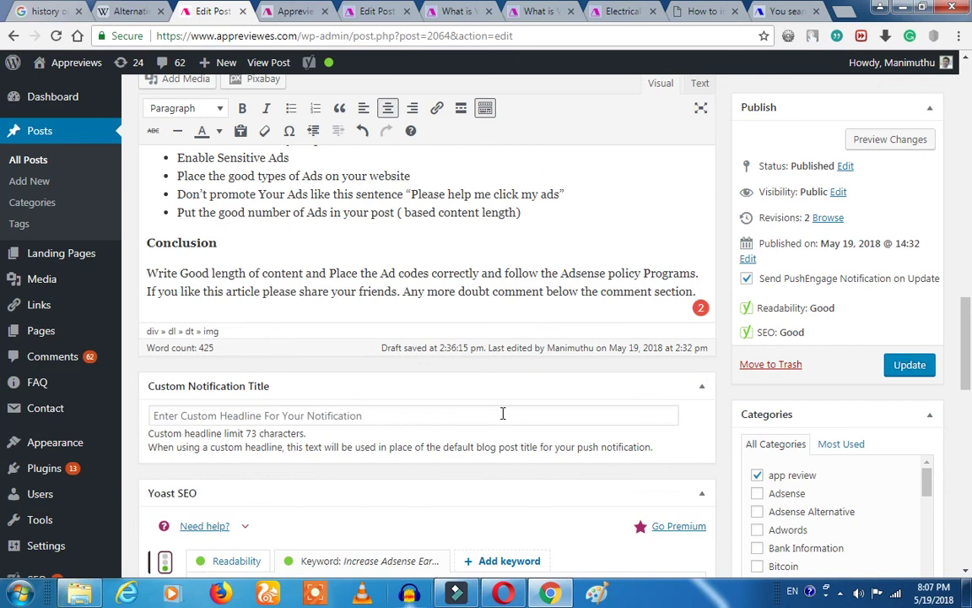